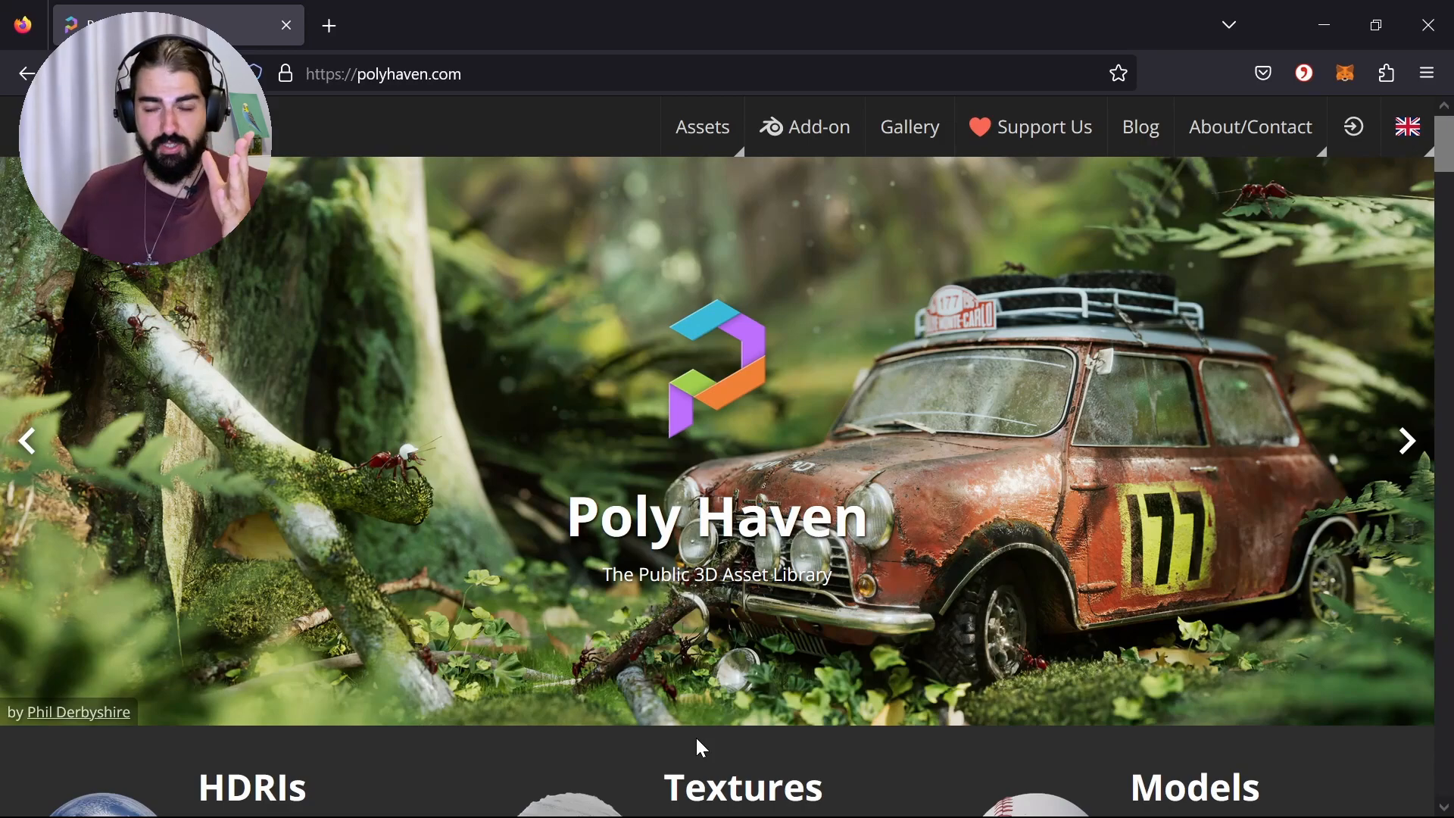
Step: Browse the texture library on Poly Haven and narrow it to the Terrain category
{"action": "scroll", "coordinate": [883, 491], "scroll_direction": "down", "scroll_amount": 6}
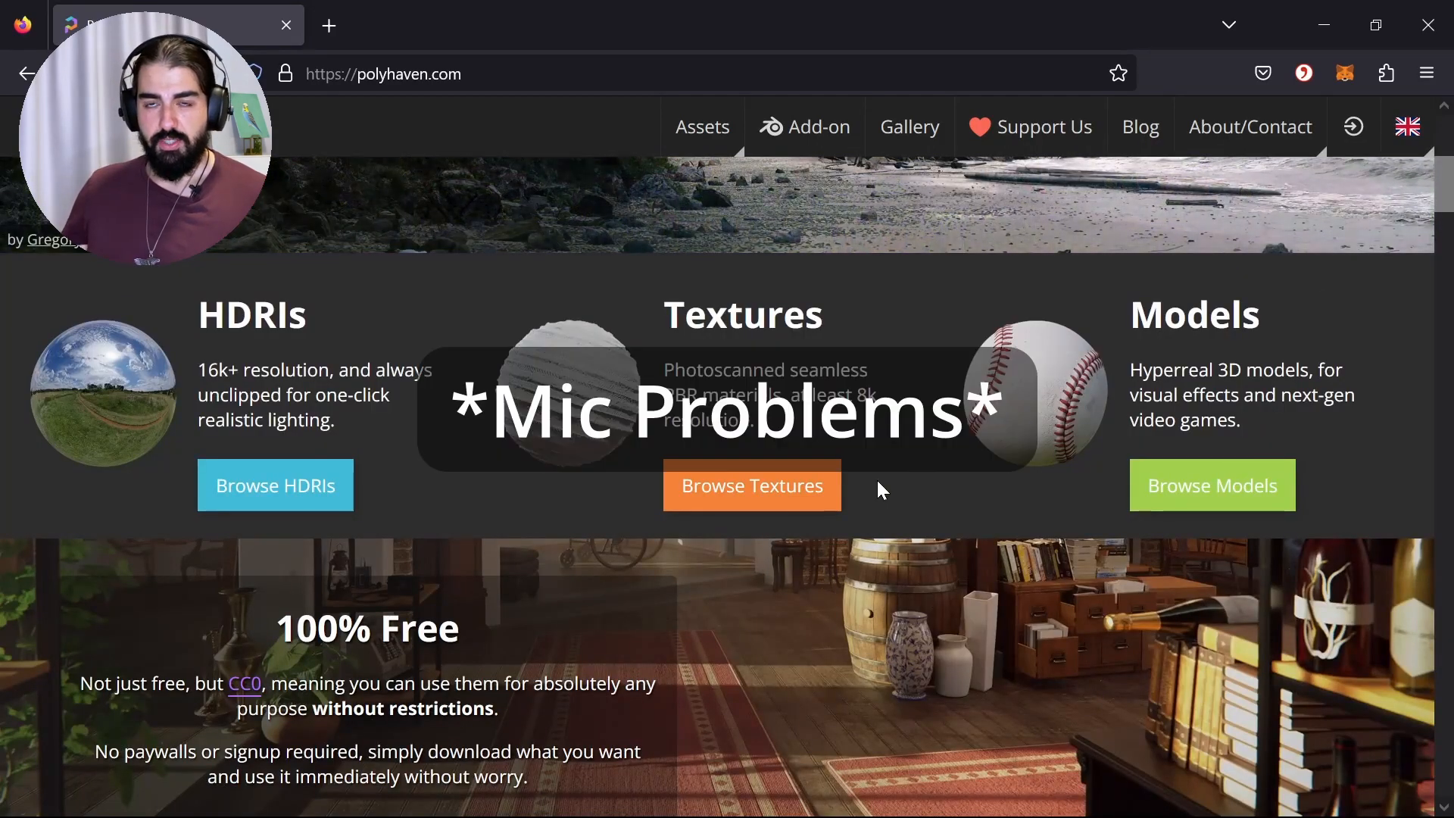
{"action": "left_click", "coordinate": [787, 491]}
{"action": "scroll", "coordinate": [952, 598], "scroll_direction": "down", "scroll_amount": 3}
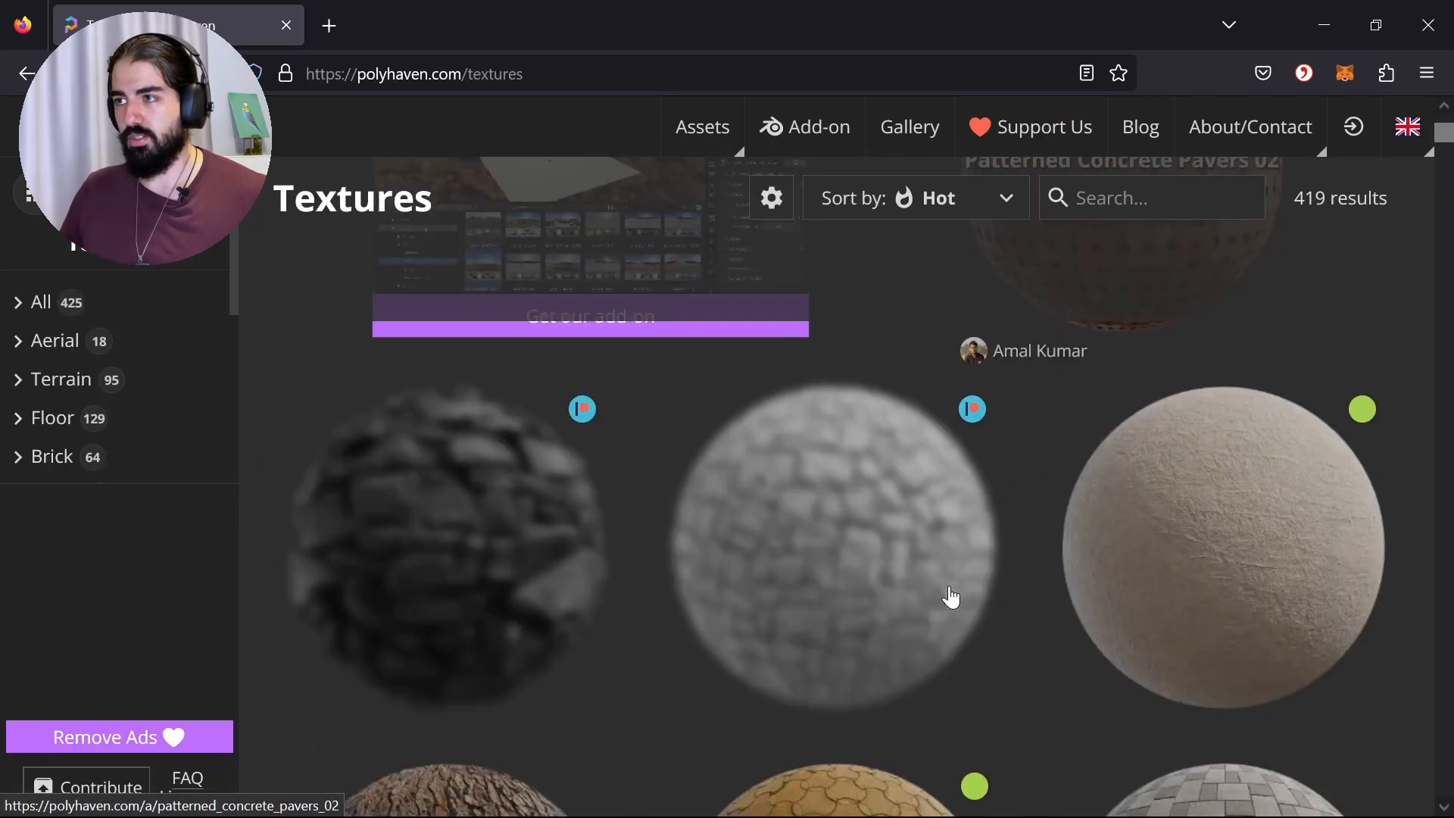
{"action": "left_click", "coordinate": [206, 383]}
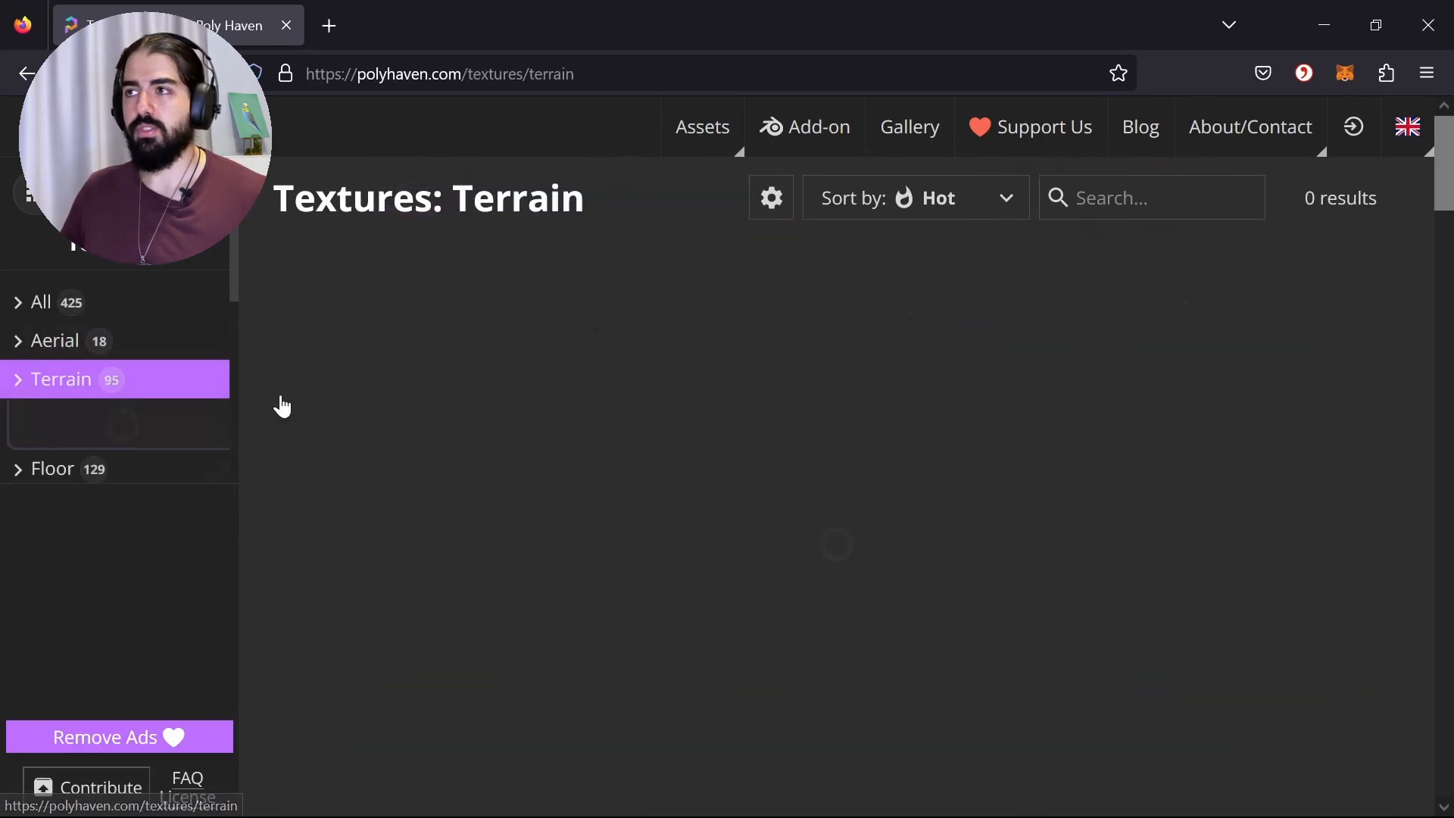
{"action": "scroll", "coordinate": [820, 508], "scroll_direction": "down", "scroll_amount": 4}
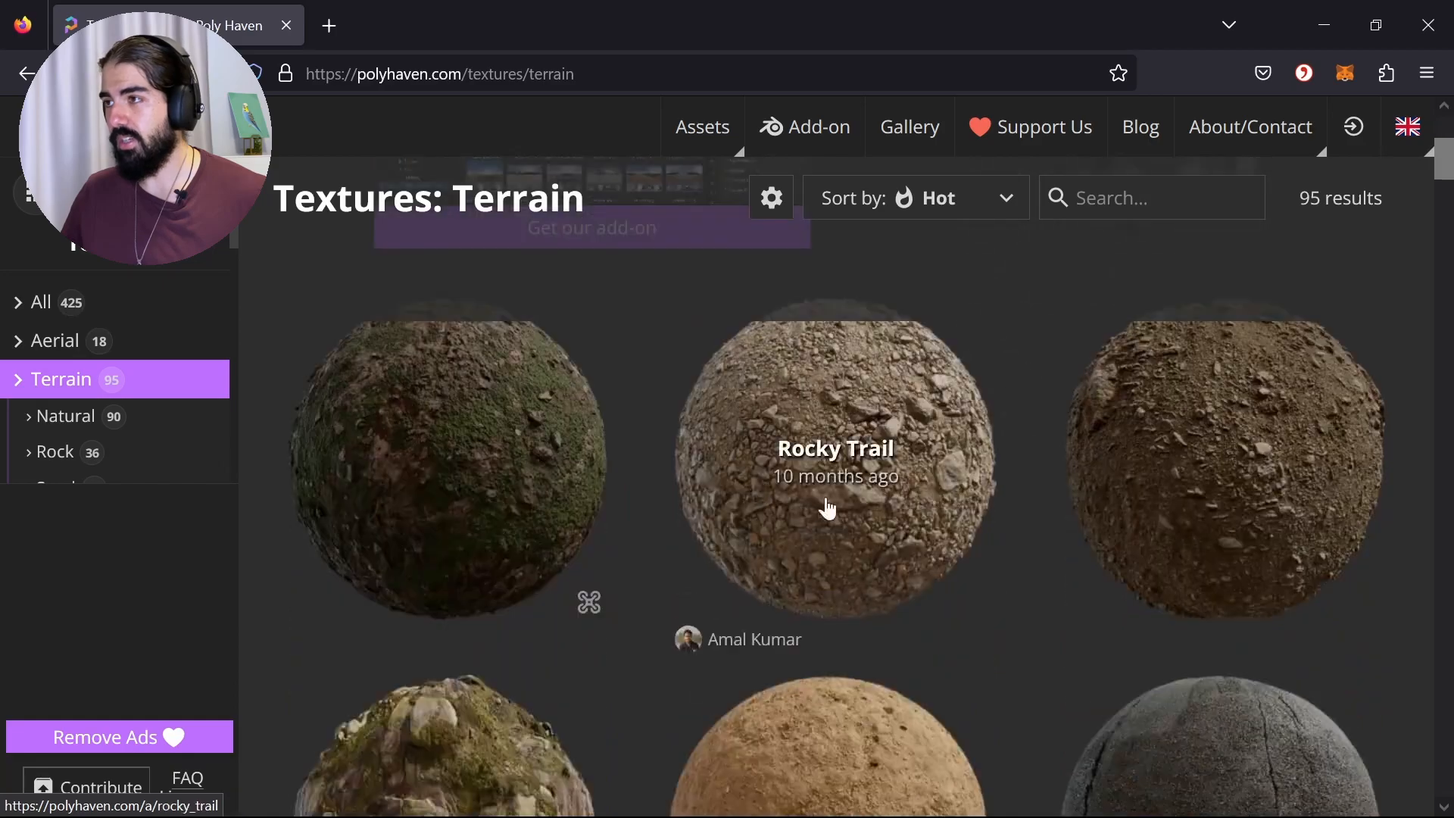
Step: Download the Rocky Trail and Aerial Rocks 04 textures as Blender files at 1K resolution
{"action": "left_click", "coordinate": [885, 477]}
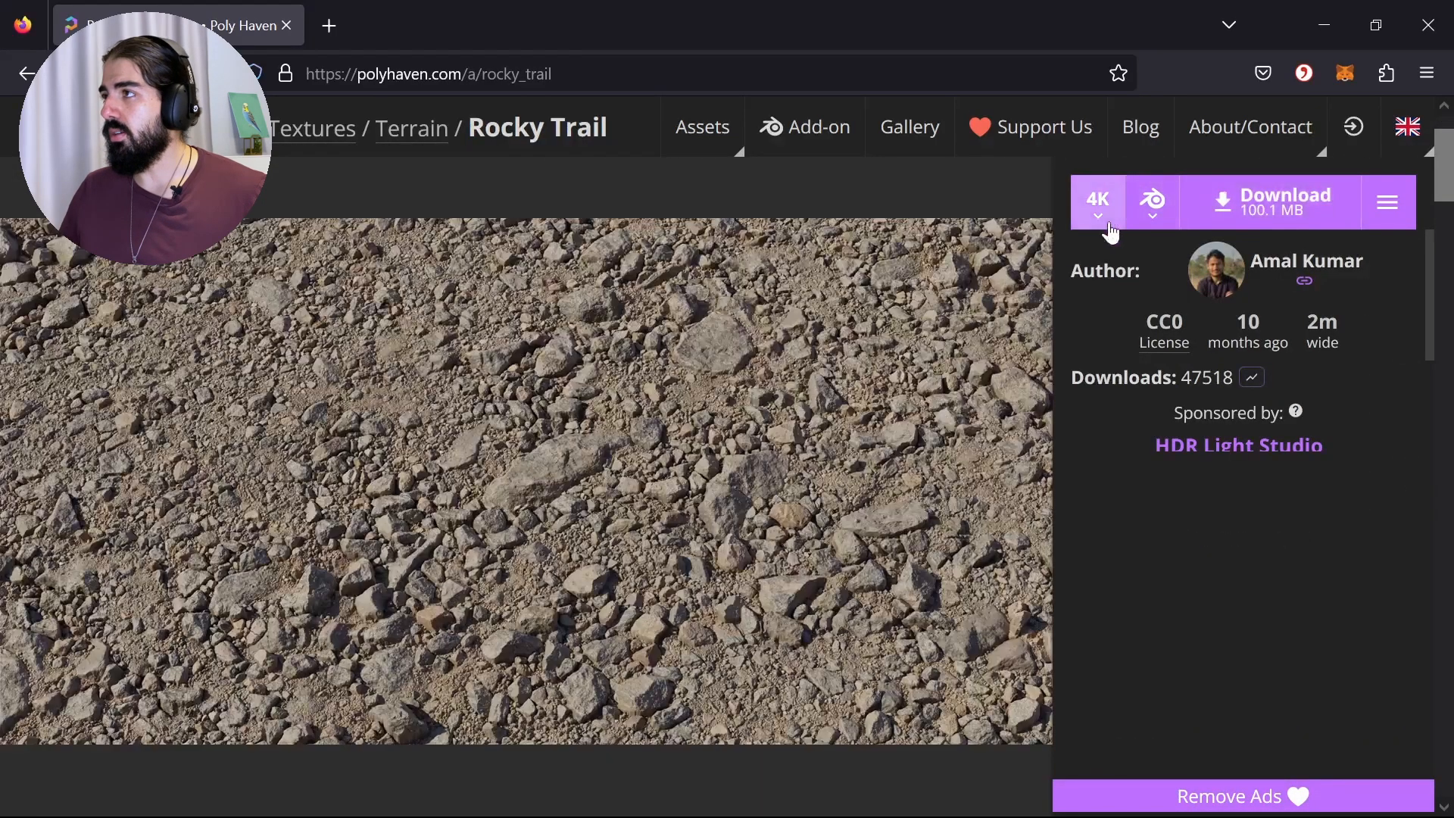
{"action": "left_click", "coordinate": [1097, 202]}
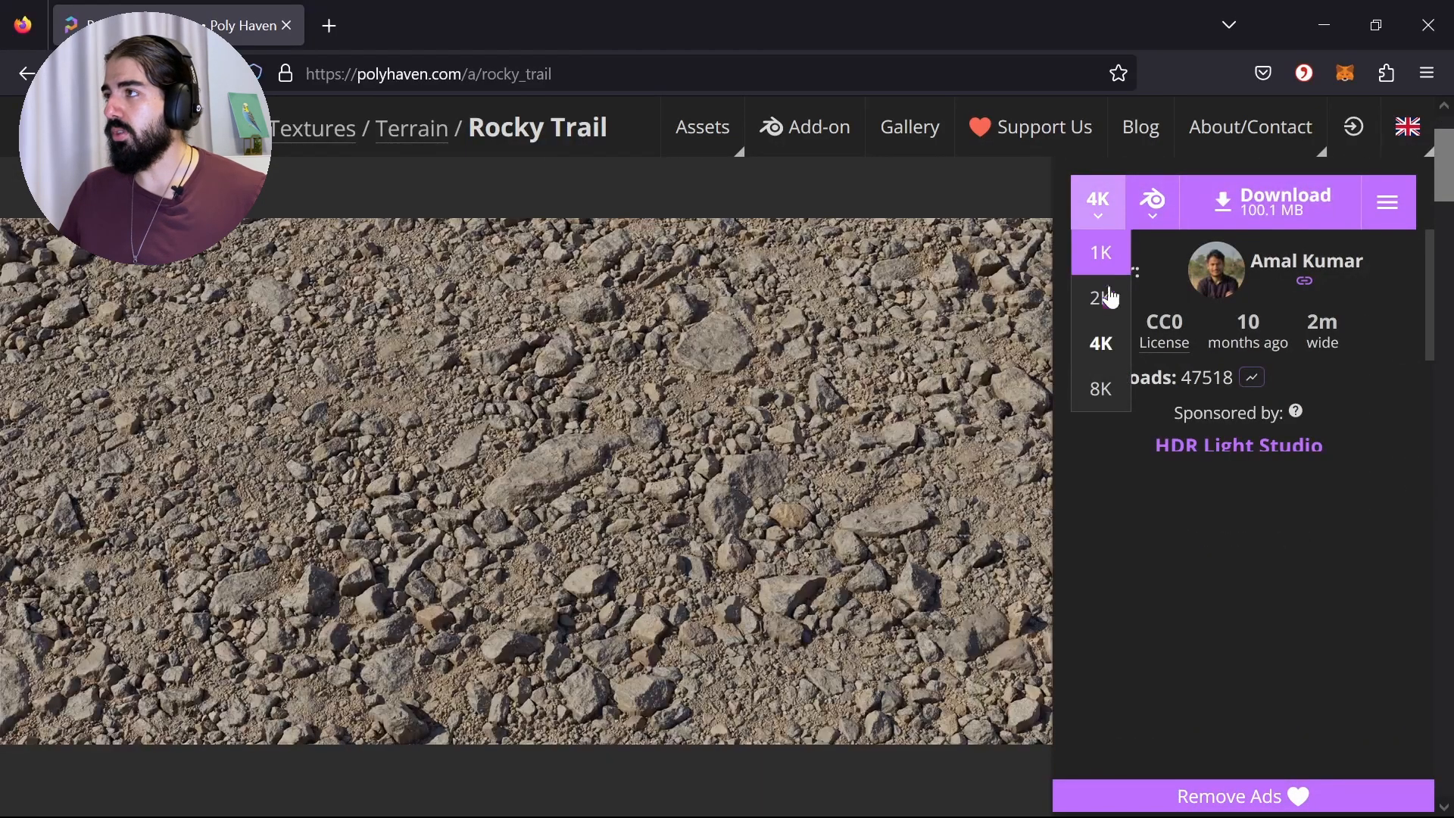
{"action": "left_click", "coordinate": [1097, 250]}
{"action": "left_click", "coordinate": [1237, 212]}
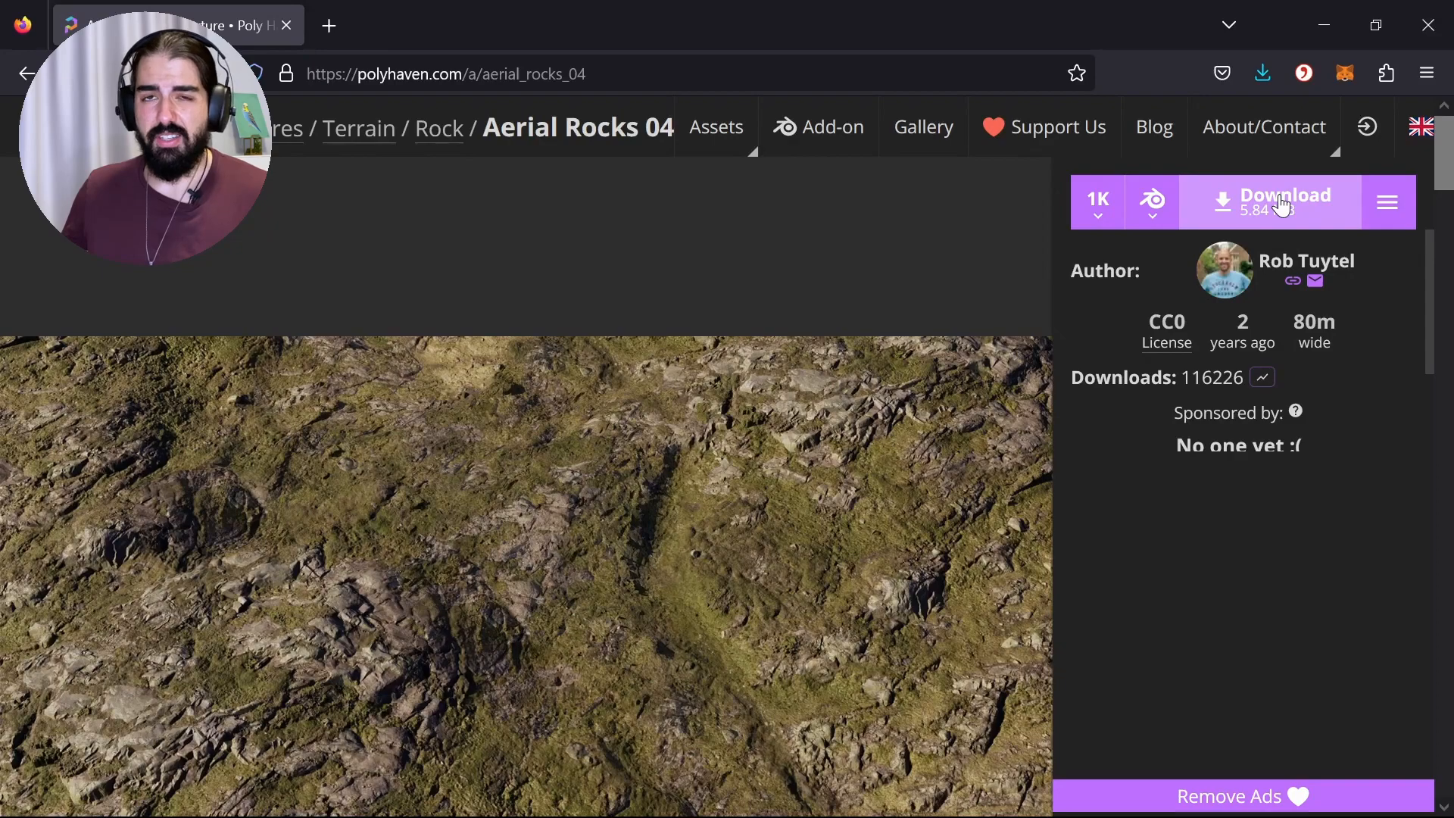
{"action": "left_click", "coordinate": [1281, 205]}
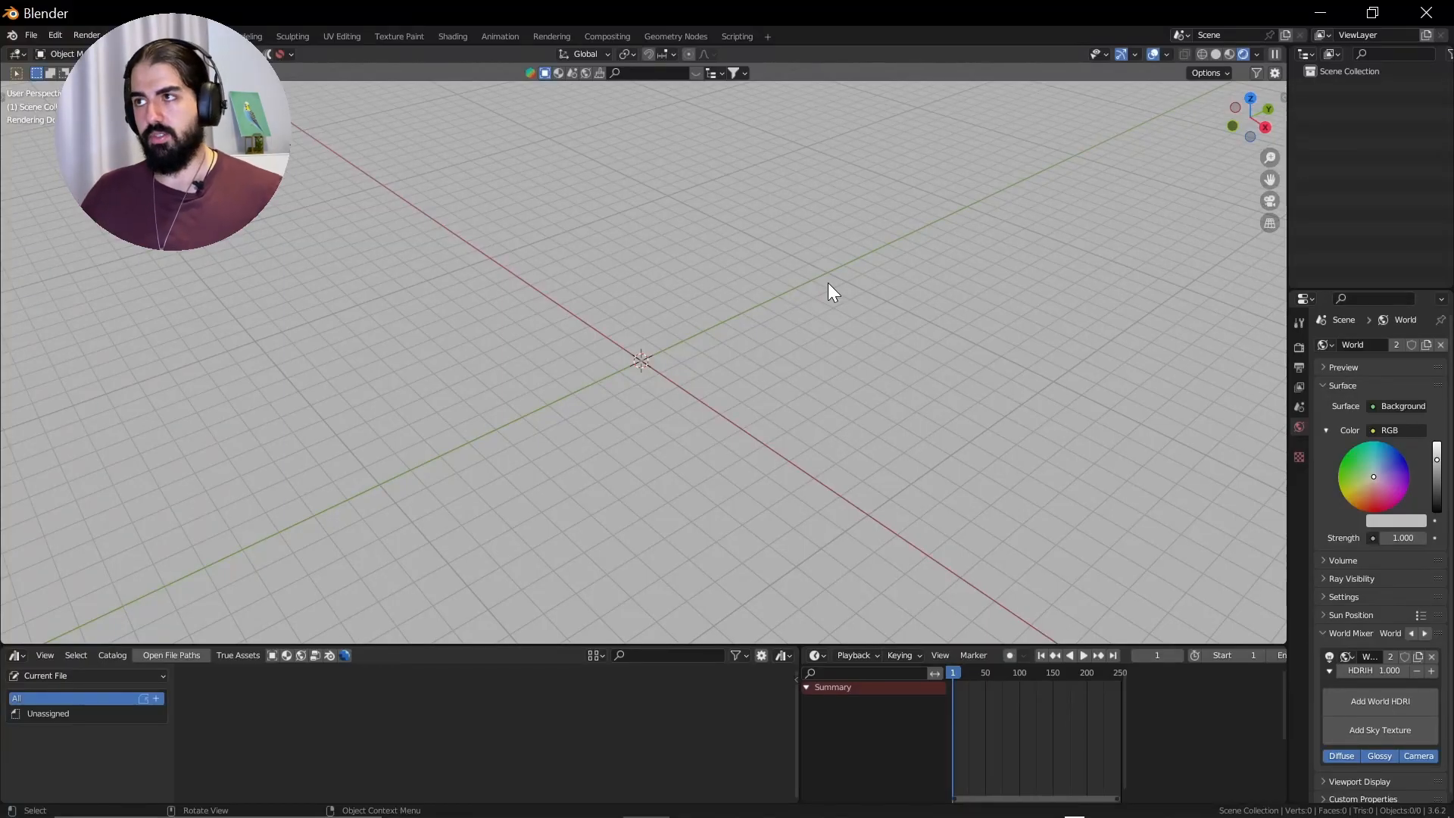
Step: Switch to Blender, add a six-vertex mesh circle at the origin and fill it with a face
{"action": "key", "text": "shift+a"}
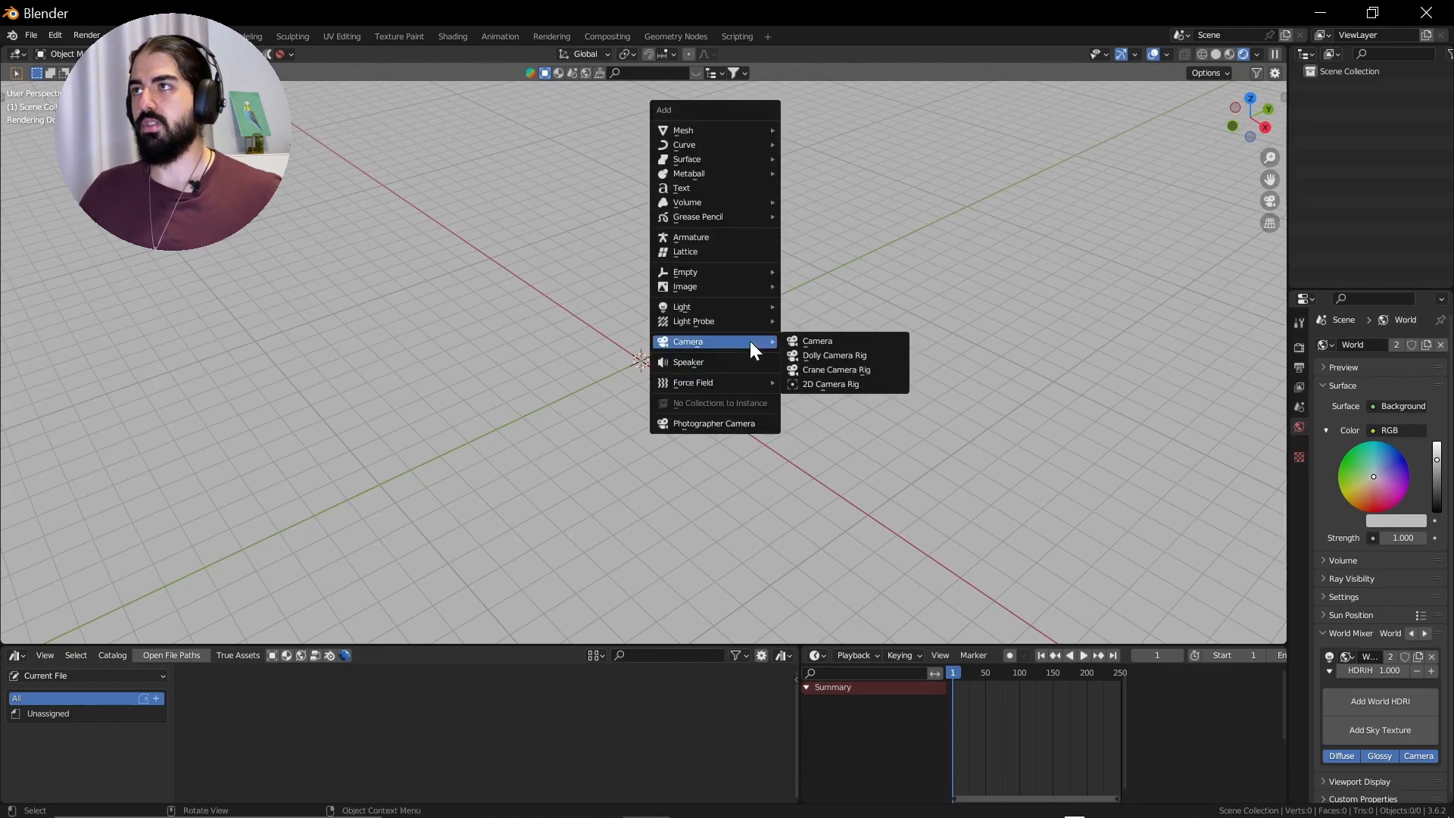
{"action": "mouse_move", "coordinate": [743, 126]}
{"action": "left_click", "coordinate": [813, 159]}
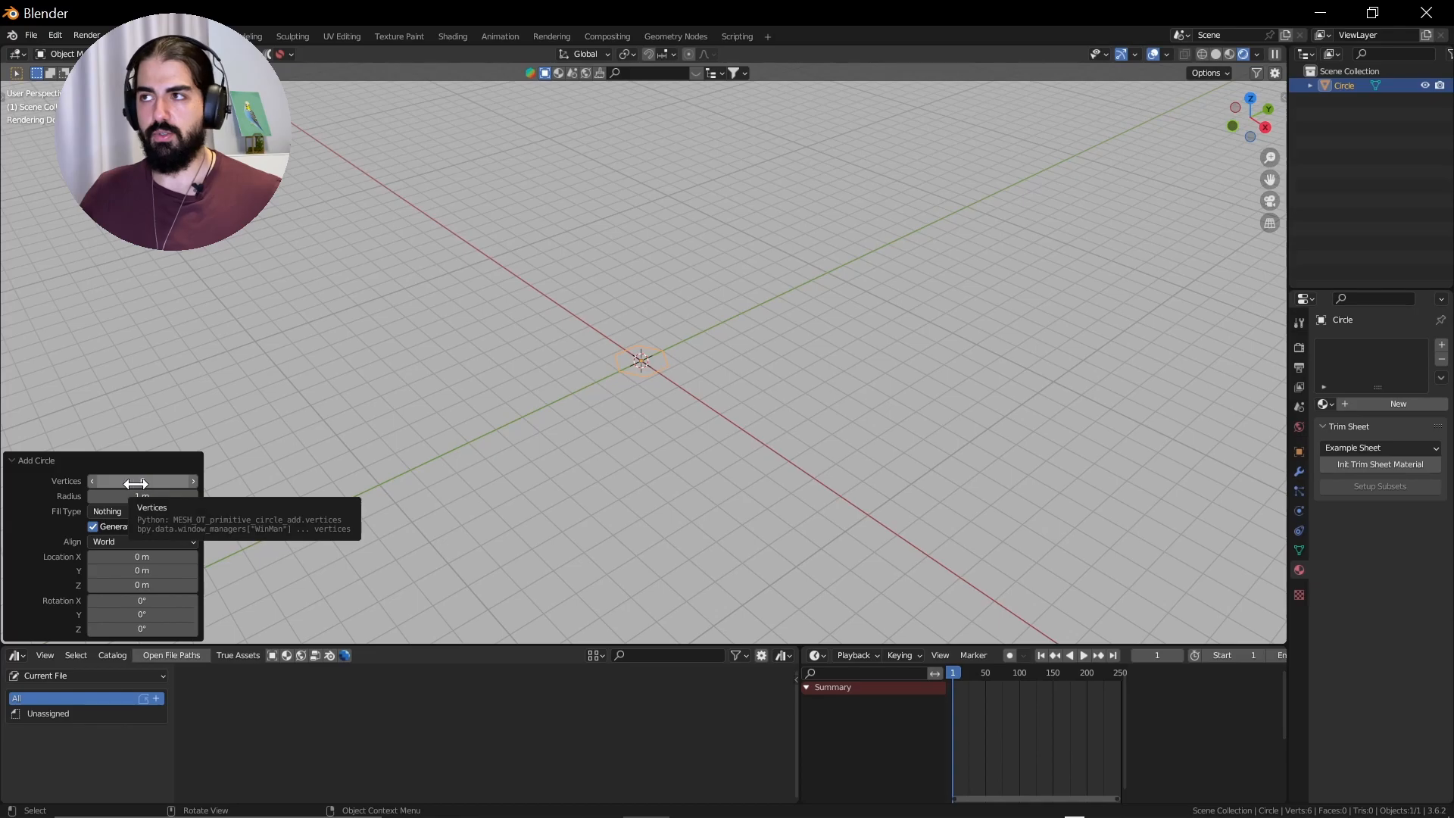
{"action": "key", "text": "Tab"}
{"action": "scroll", "coordinate": [669, 420], "scroll_direction": "up", "scroll_amount": 5}
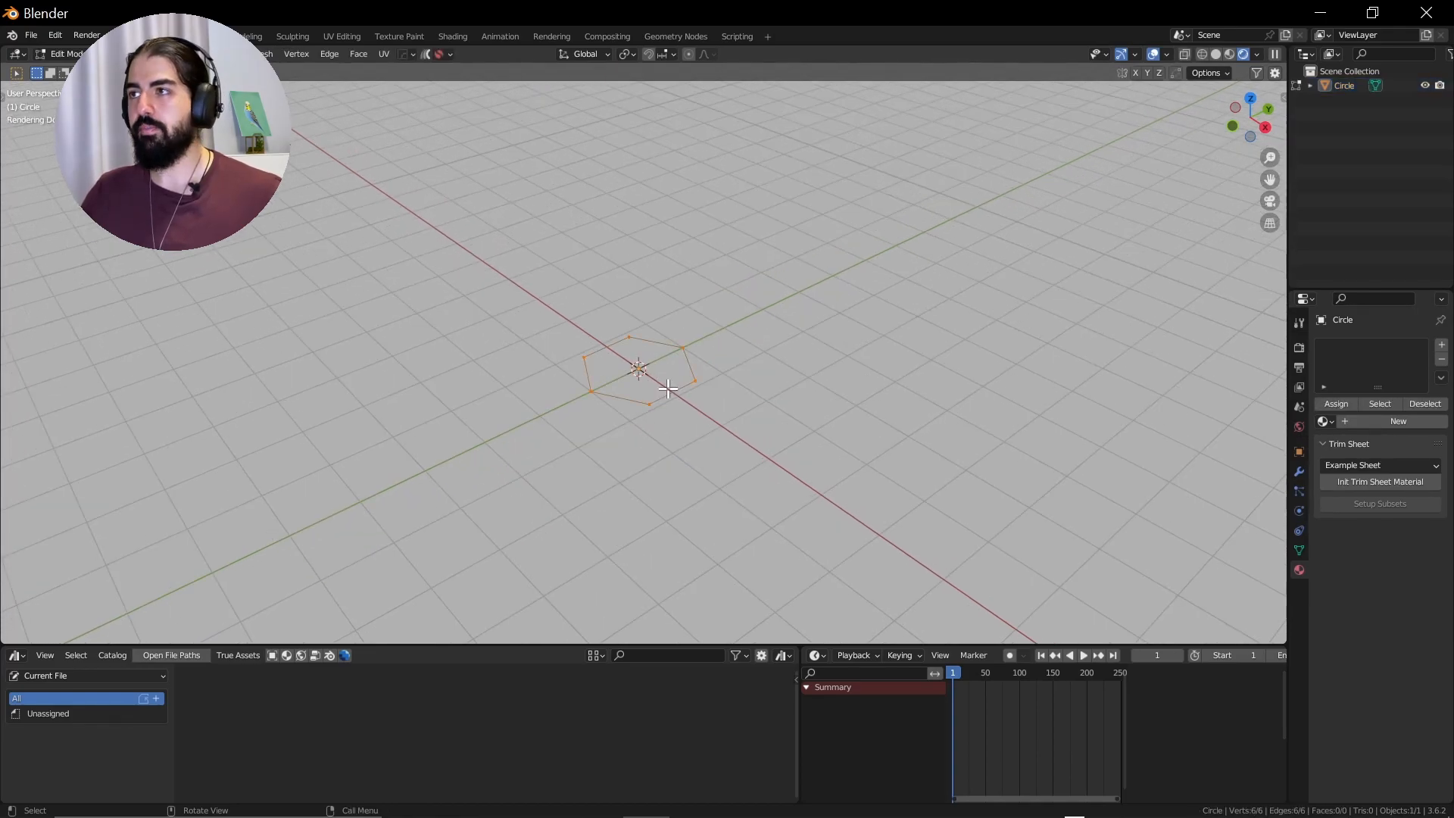
{"action": "key", "text": "f"}
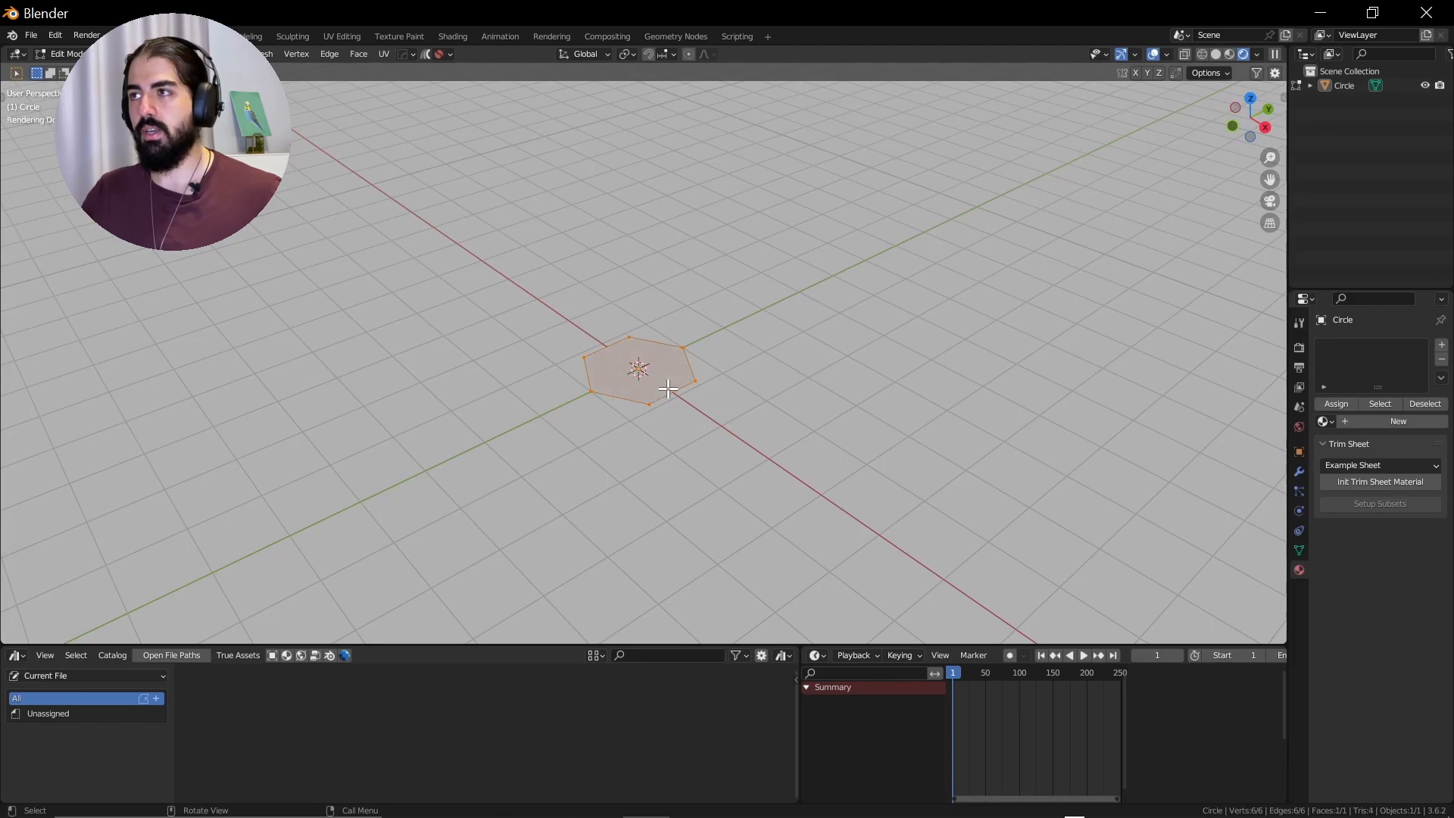
{"action": "key", "text": "Tab"}
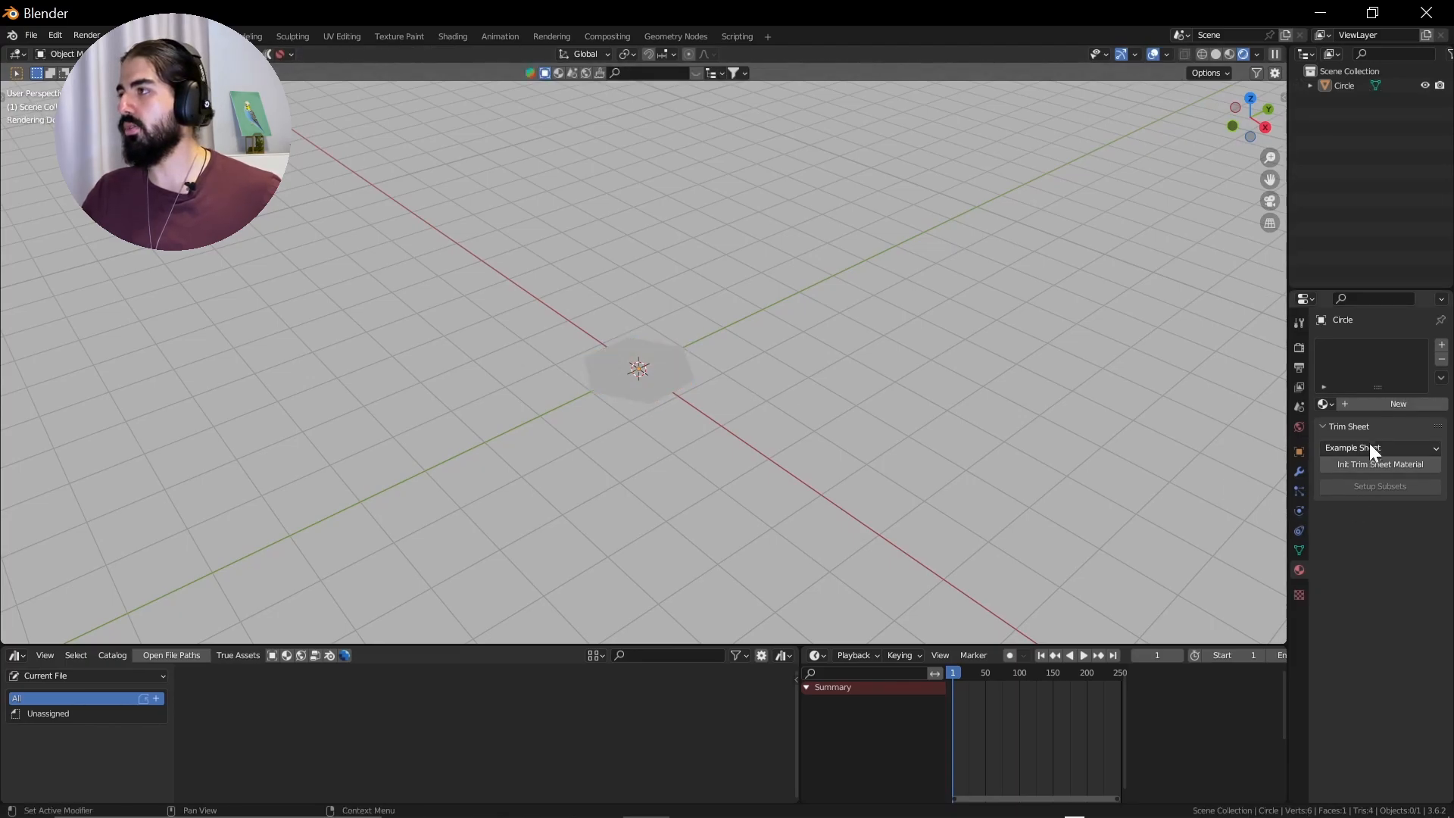
Step: Give the hexagon a new material with a black base color
{"action": "left_click", "coordinate": [1377, 404]}
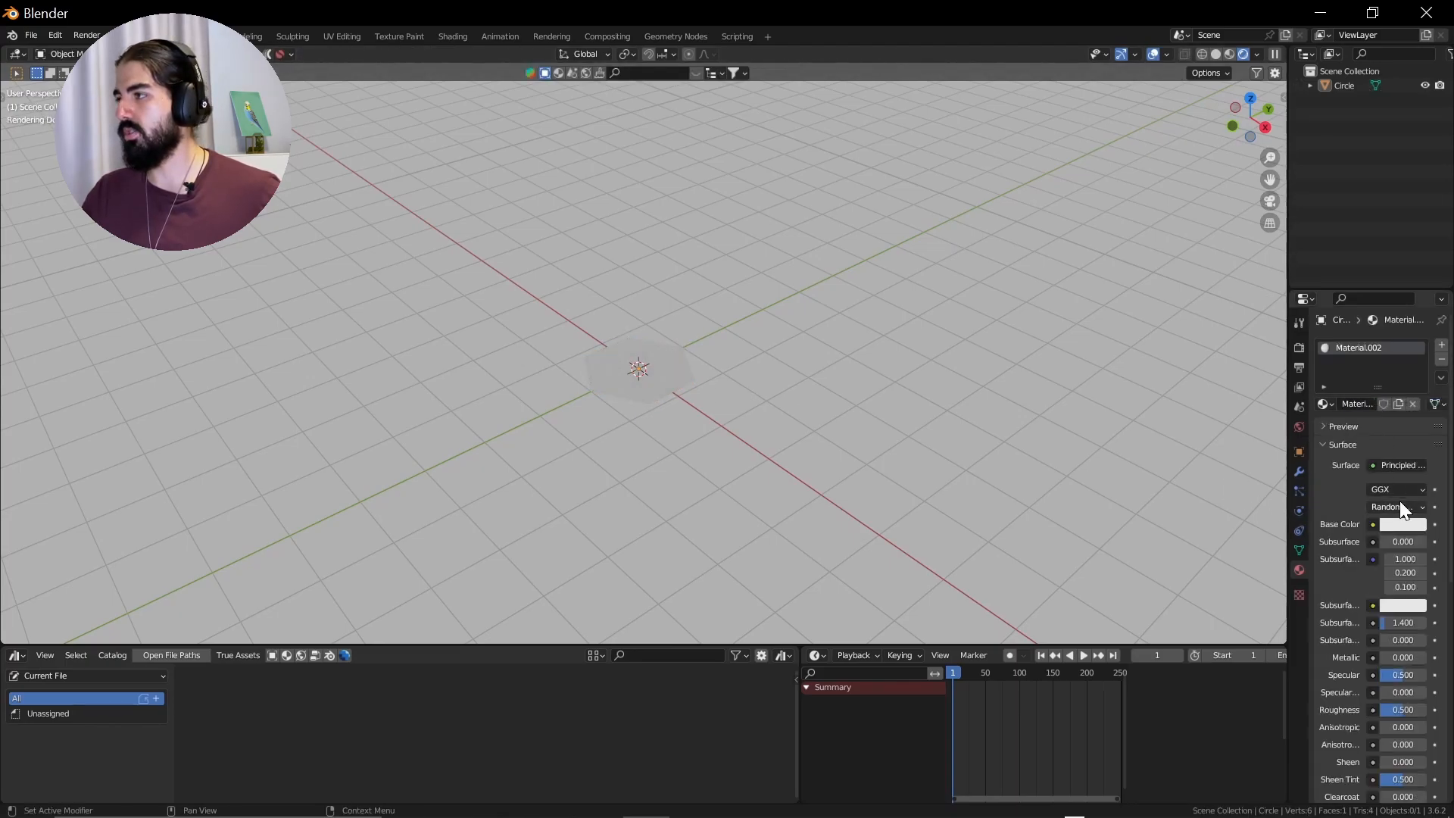
{"action": "left_click", "coordinate": [1400, 526]}
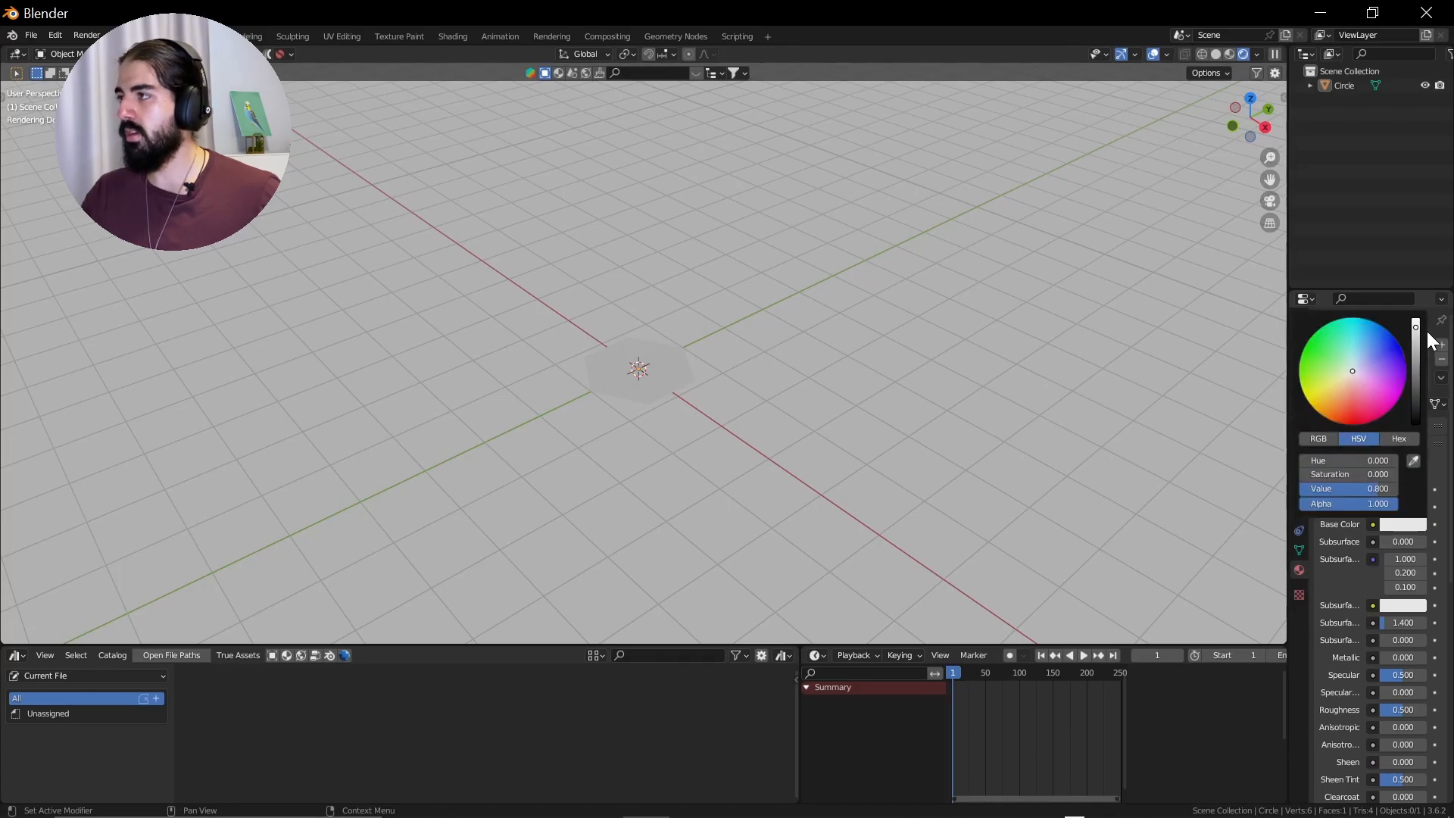
{"action": "left_click_drag", "start_coordinate": [1348, 489], "coordinate": [1302, 488]}
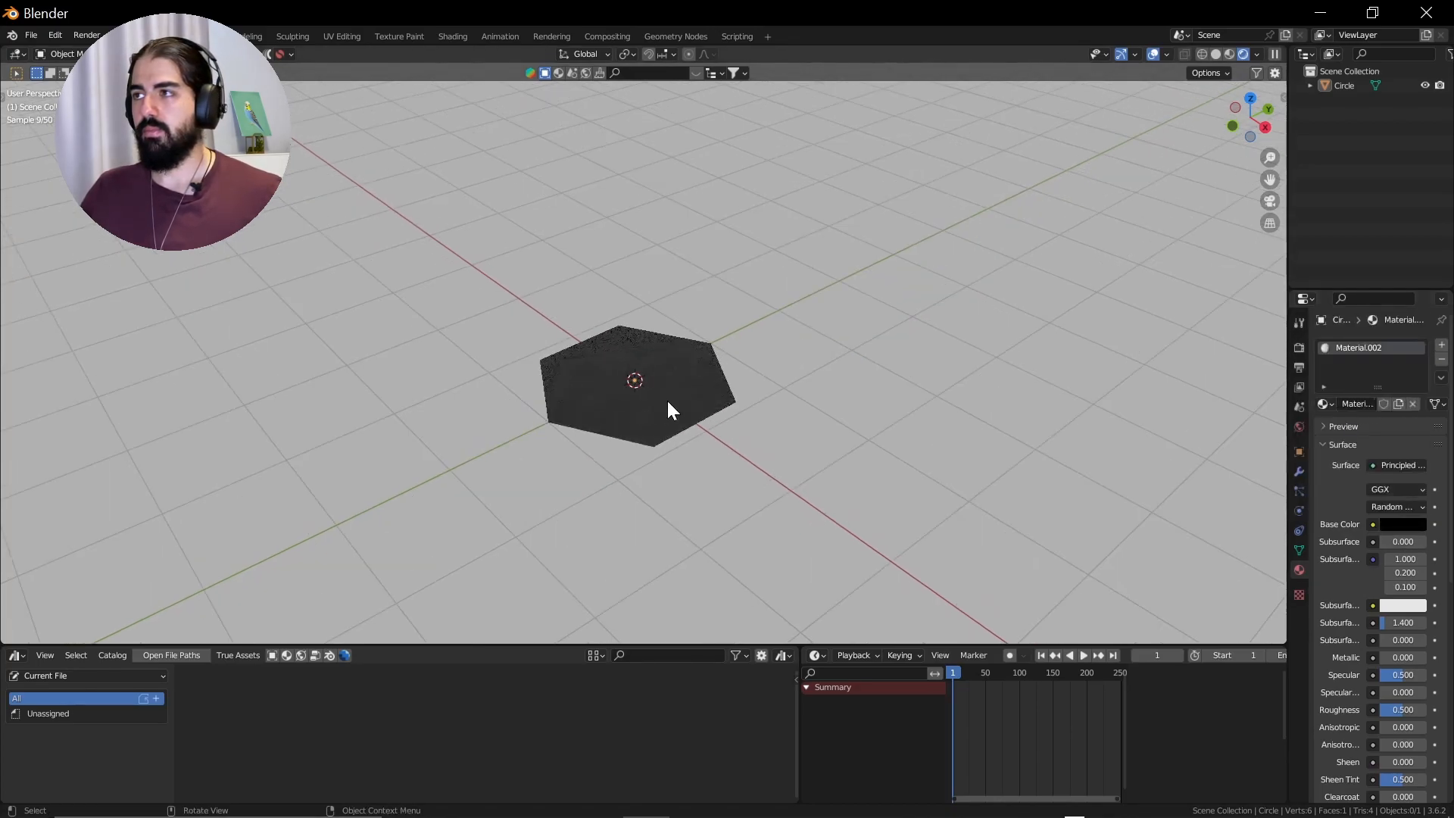
Step: Add a plane just beneath the hexagon and scale it up in Edit Mode so it extends well beyond the hexagon
{"action": "key", "text": "shift+a"}
{"action": "mouse_move", "coordinate": [792, 379]}
{"action": "left_click", "coordinate": [847, 373]}
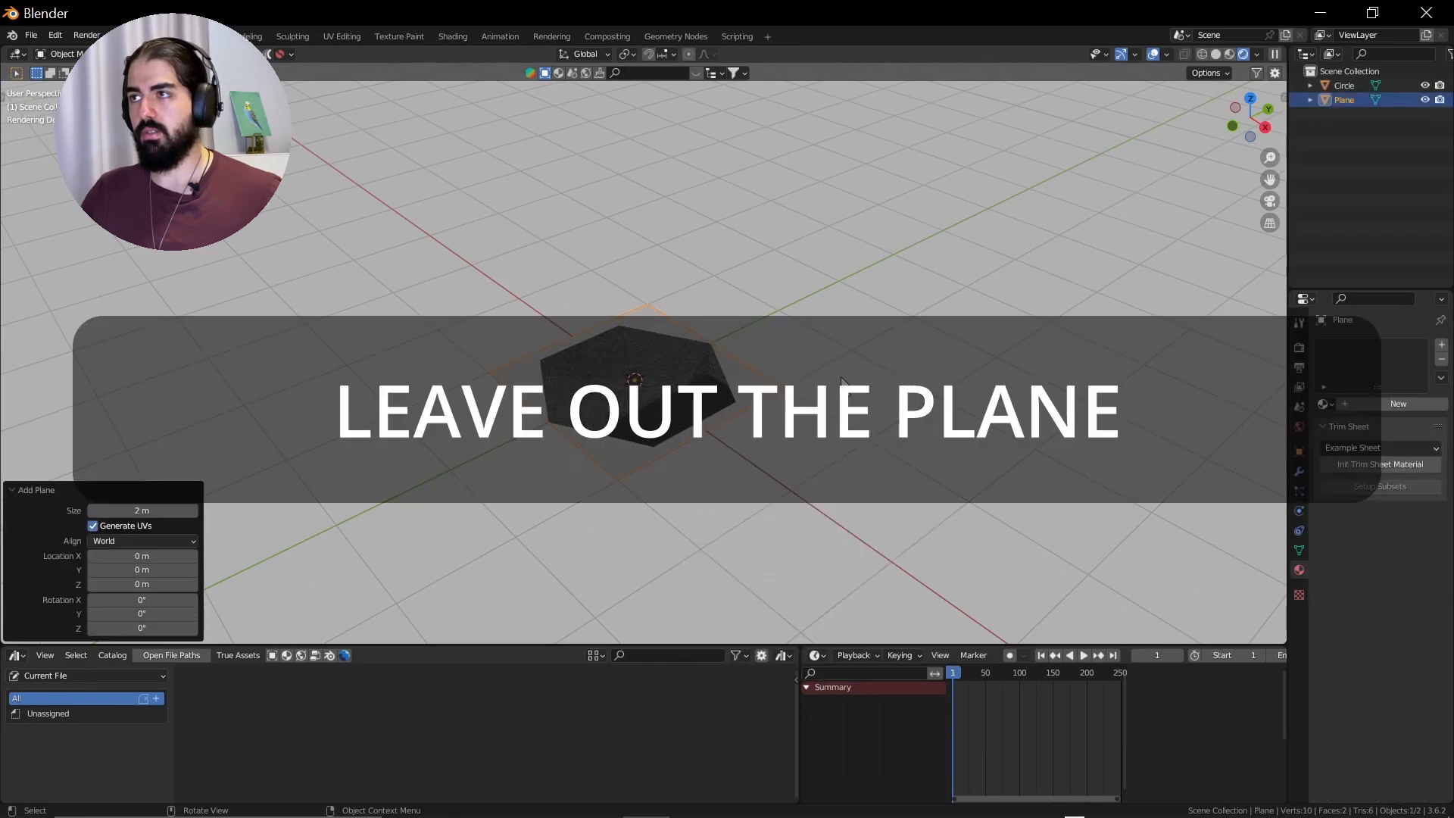
{"action": "key", "text": "g"}
{"action": "left_click", "coordinate": [836, 388]}
{"action": "key", "text": "Tab"}
{"action": "key", "text": "s"}
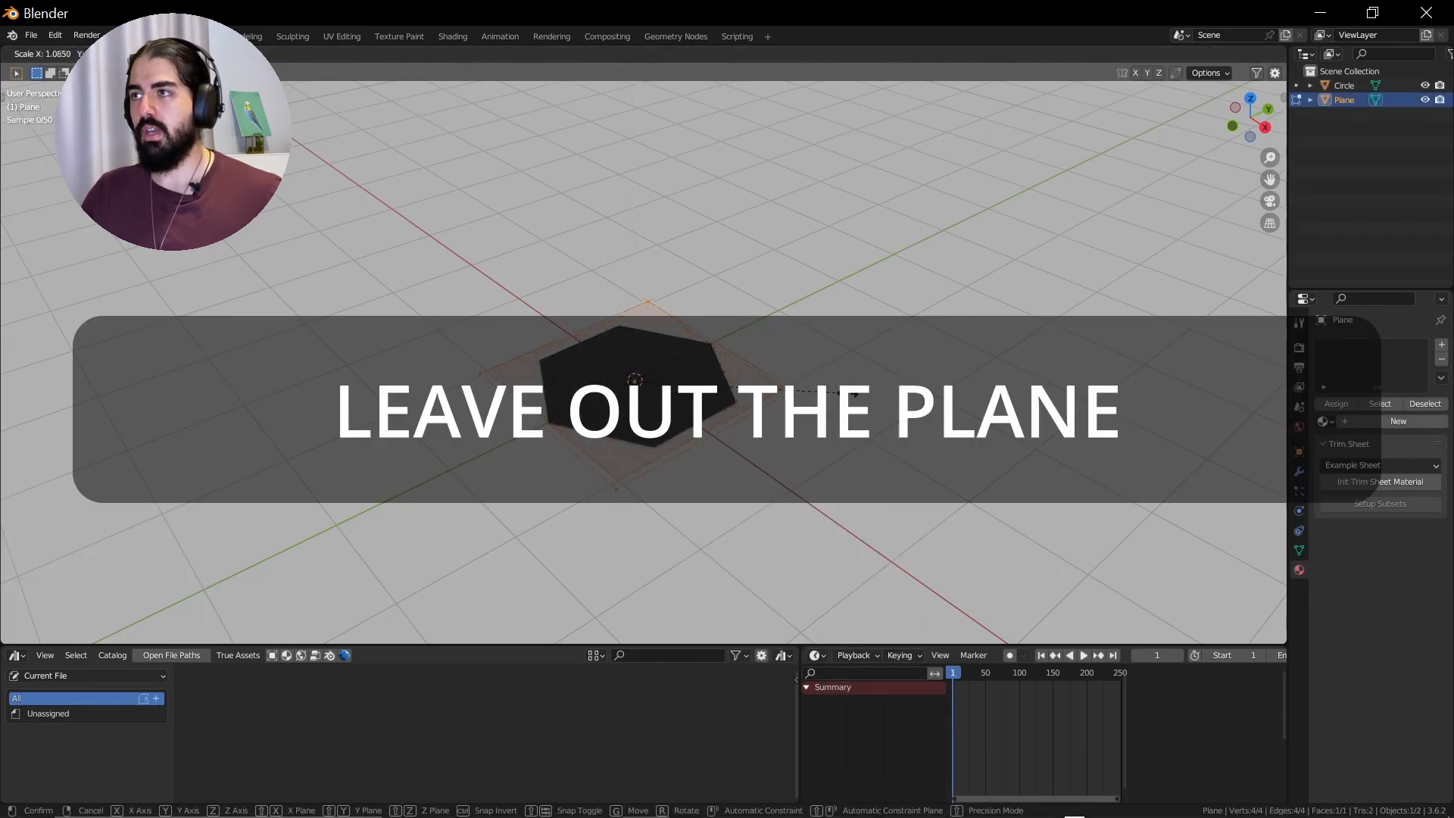
{"action": "left_click", "coordinate": [695, 540]}
{"action": "key", "text": "Tab"}
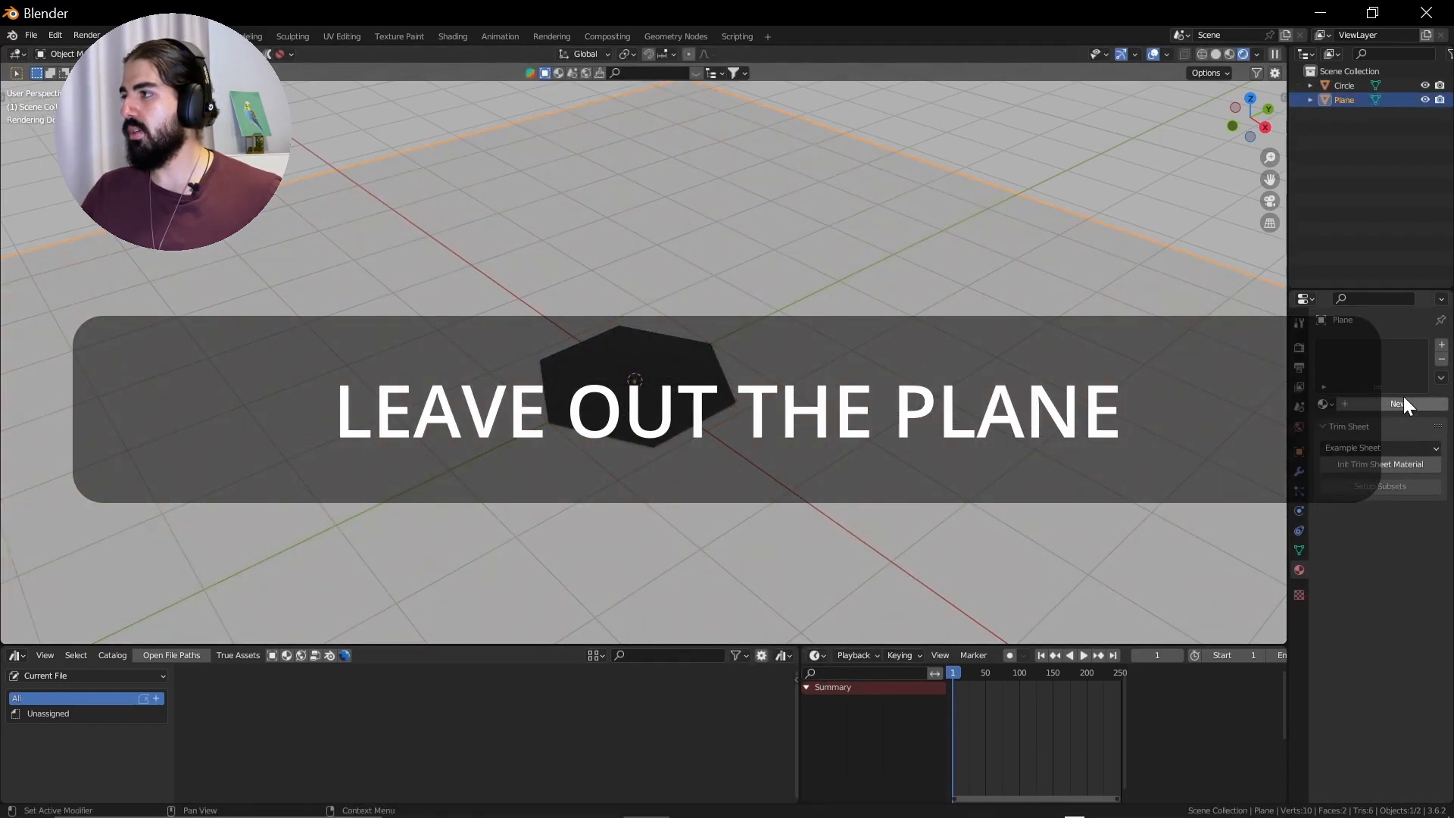
Step: Give the plane a new material with its base color value set to 1
{"action": "left_click", "coordinate": [1402, 400]}
{"action": "left_click", "coordinate": [1411, 524]}
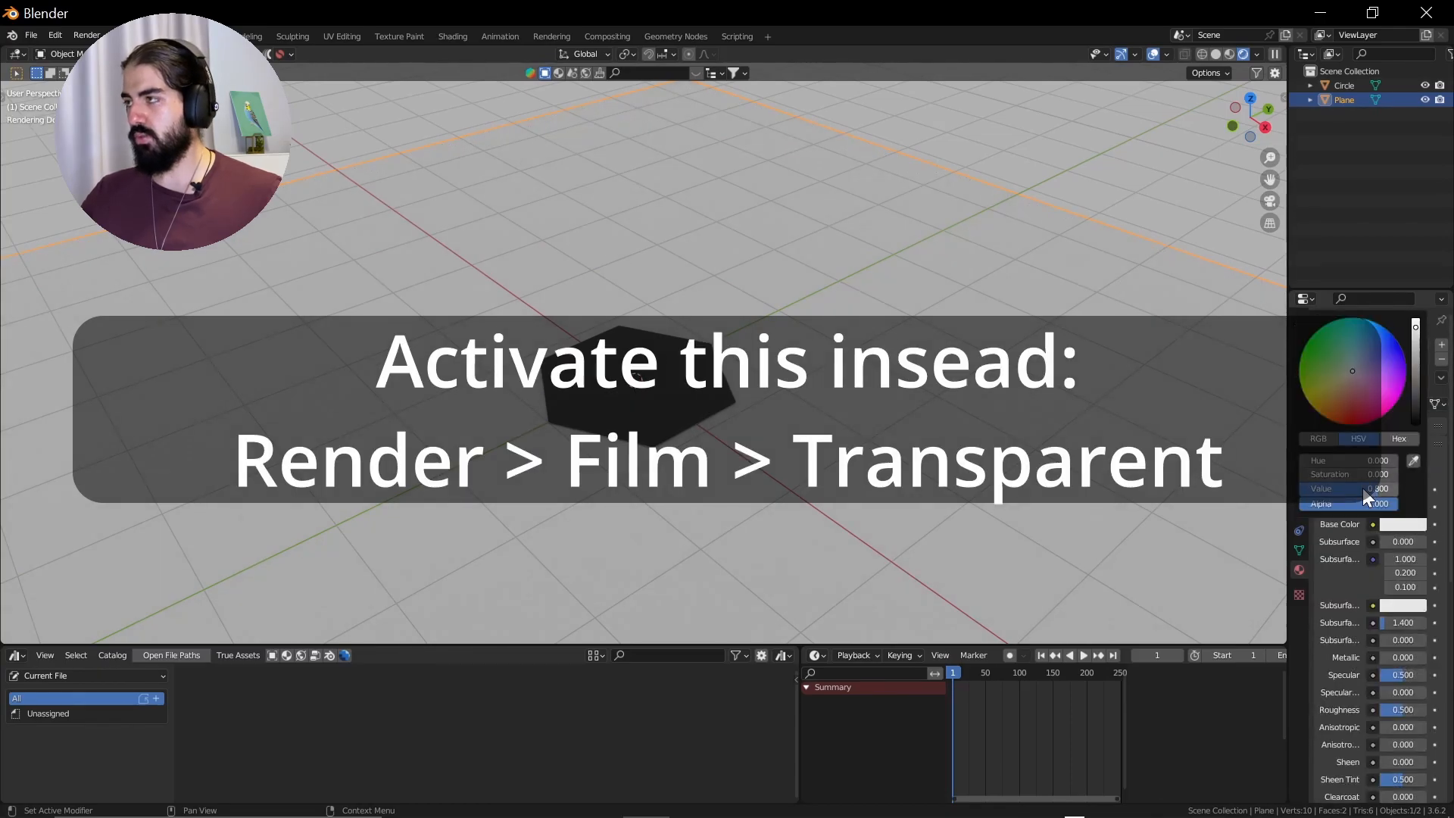
{"action": "left_click", "coordinate": [1364, 490]}
{"action": "type", "text": "1"}
{"action": "key", "text": "Return"}
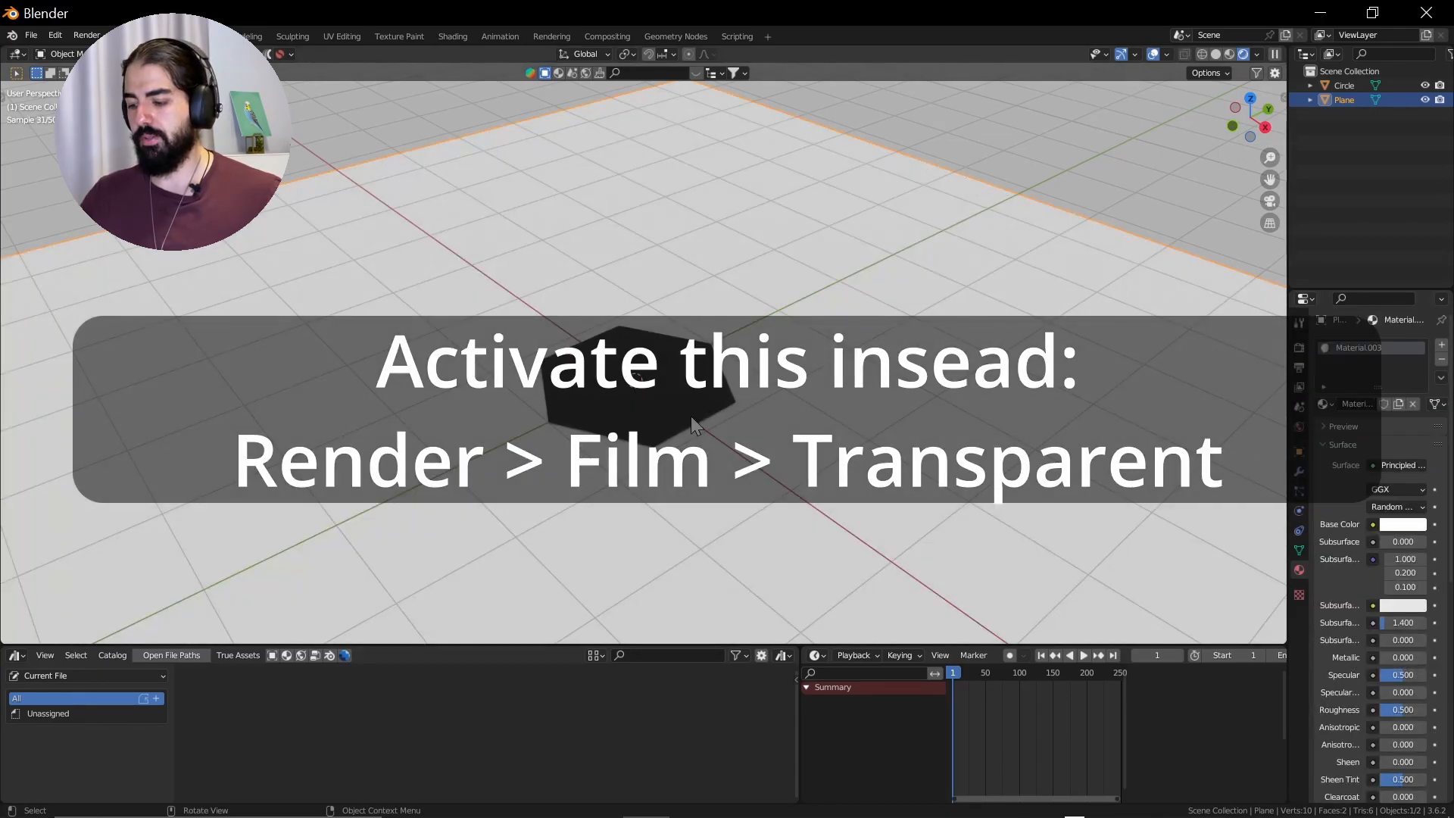
Step: Add a camera at the origin, raise it about 24 m, and lower it in camera view to frame the hexagon closely
{"action": "key", "text": "KP_7"}
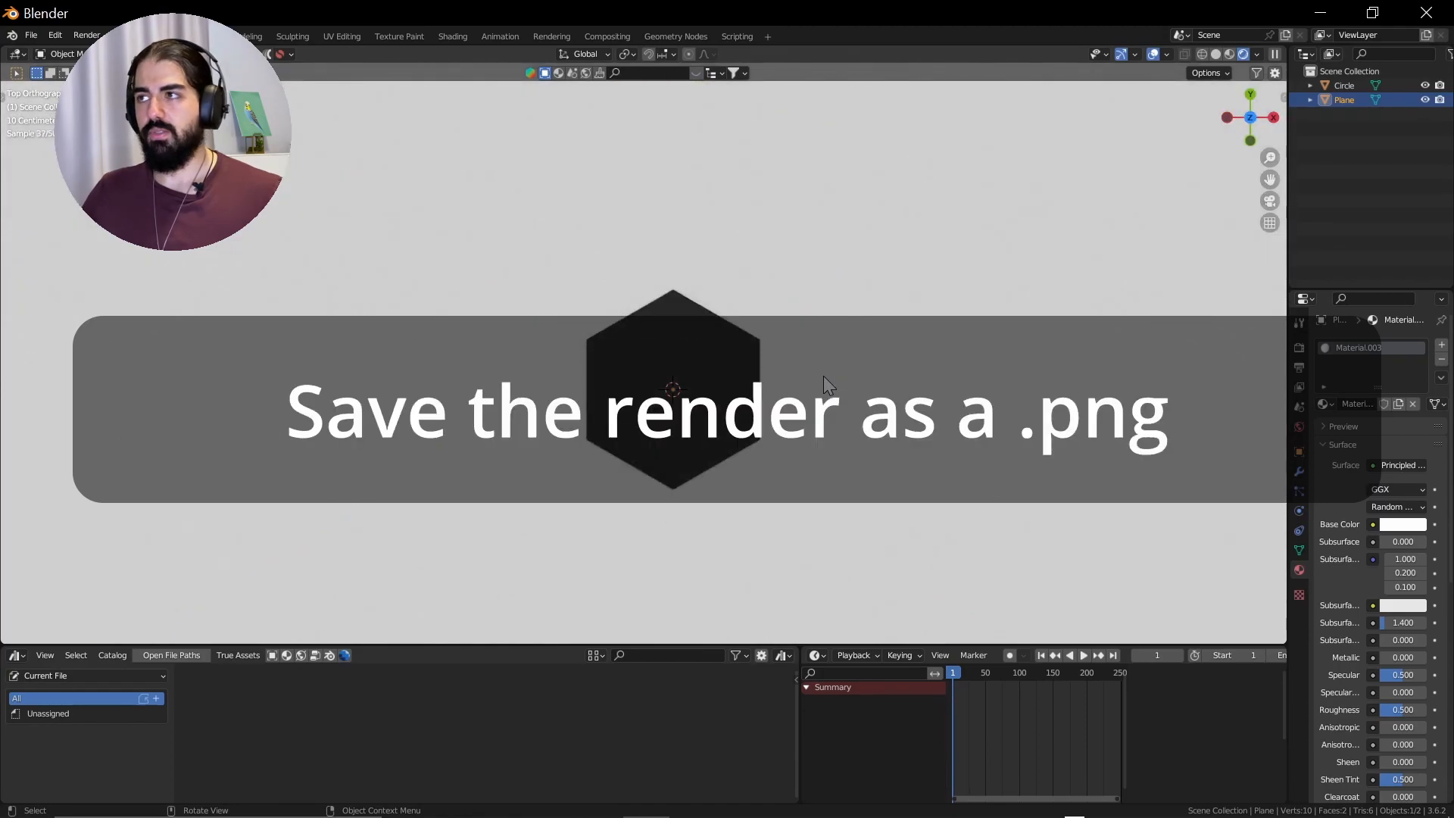
{"action": "key", "text": "shift+a"}
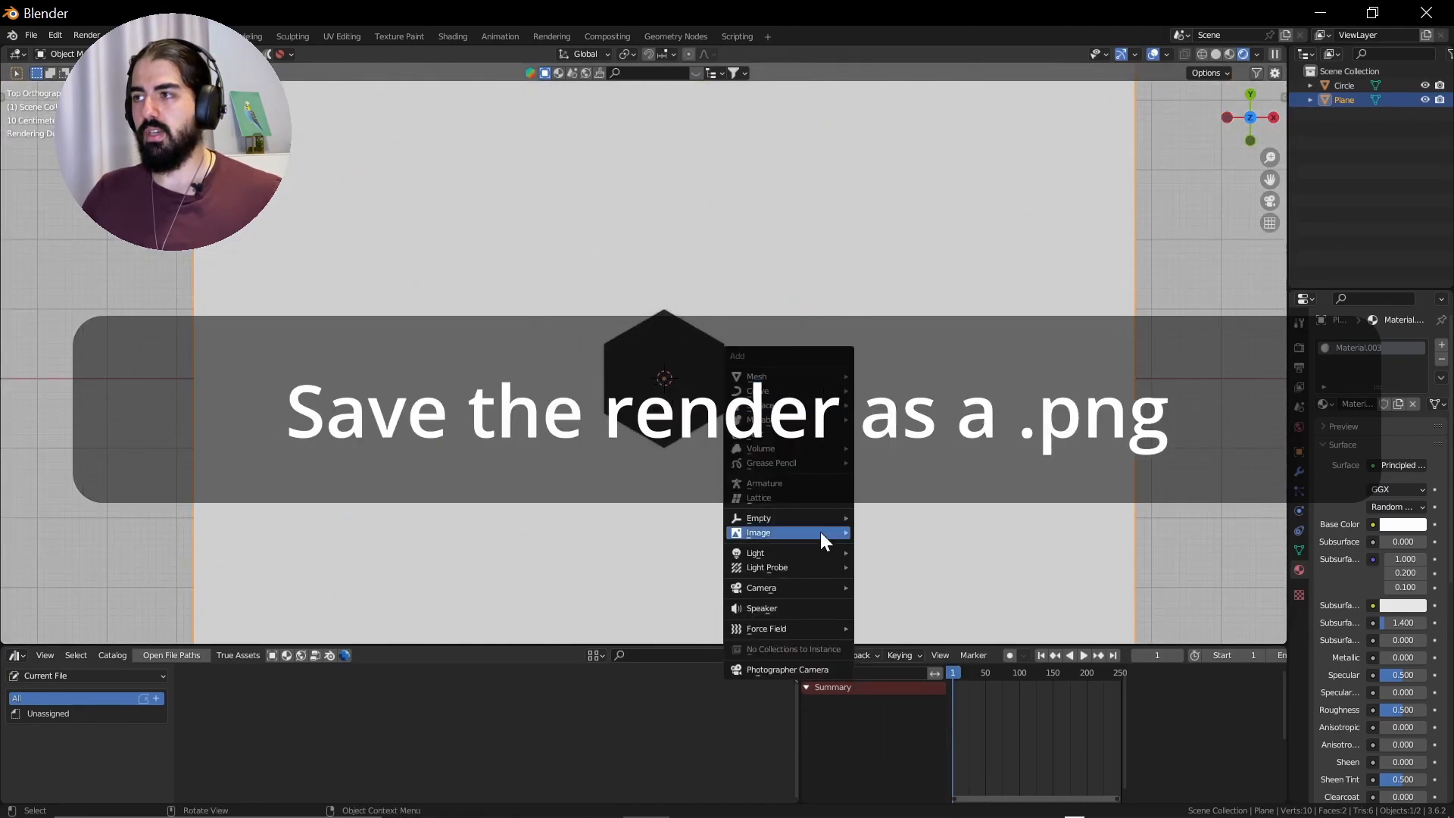
{"action": "mouse_move", "coordinate": [810, 587]}
{"action": "left_click", "coordinate": [868, 587]}
{"action": "key", "text": "g"}
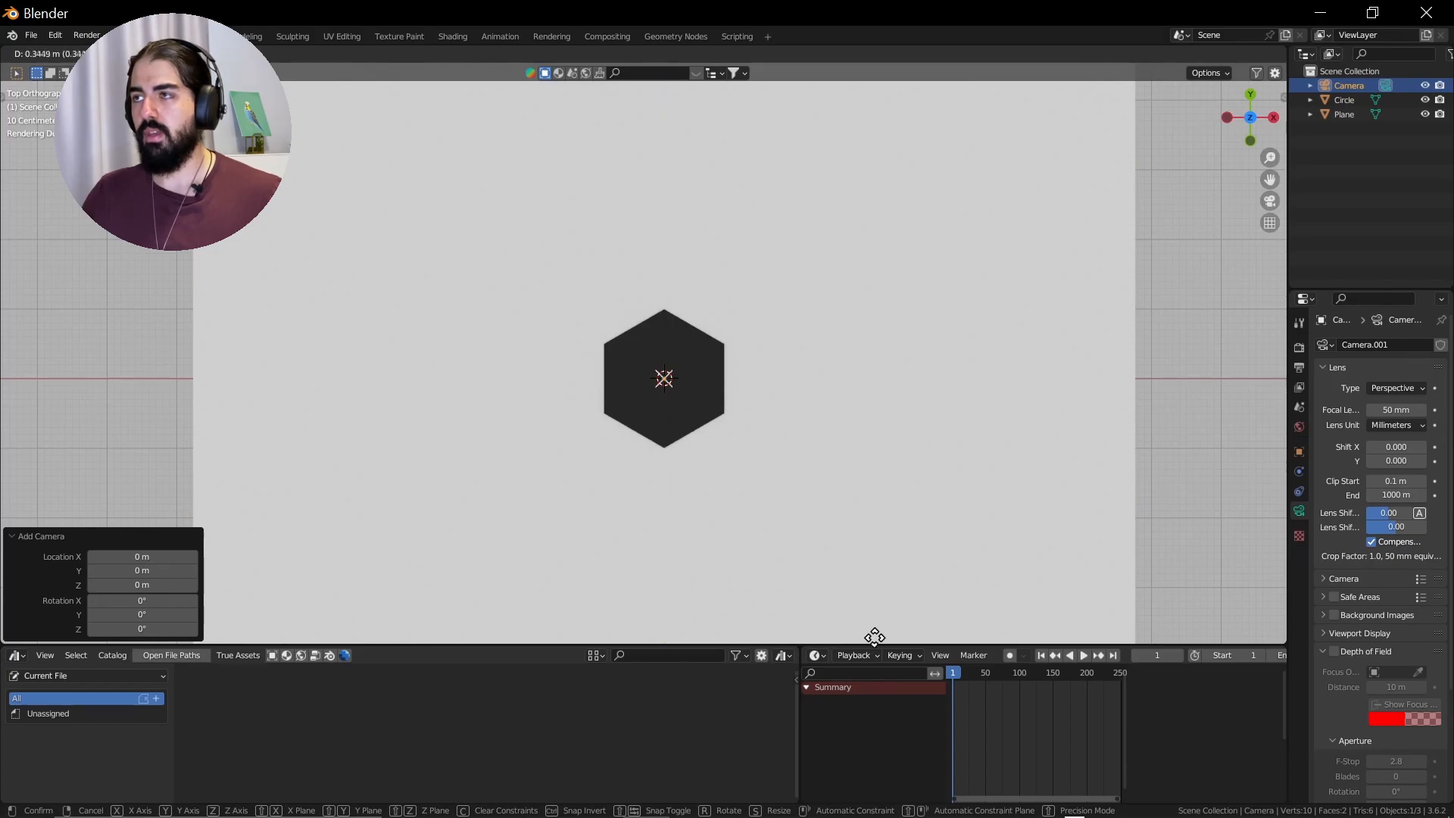
{"action": "left_click", "coordinate": [902, 180]}
{"action": "key", "text": "KP_0"}
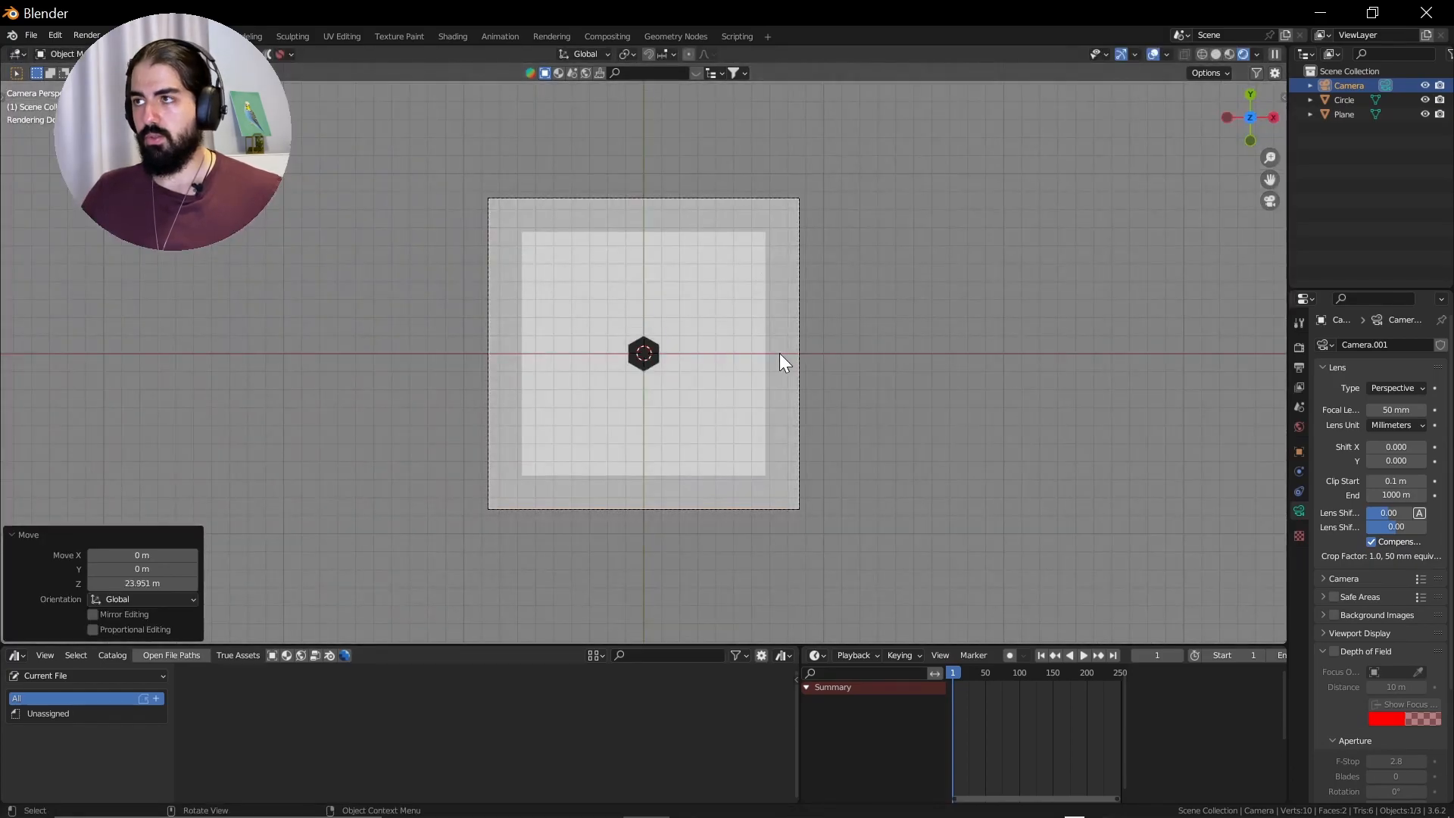
{"action": "key", "text": "g"}
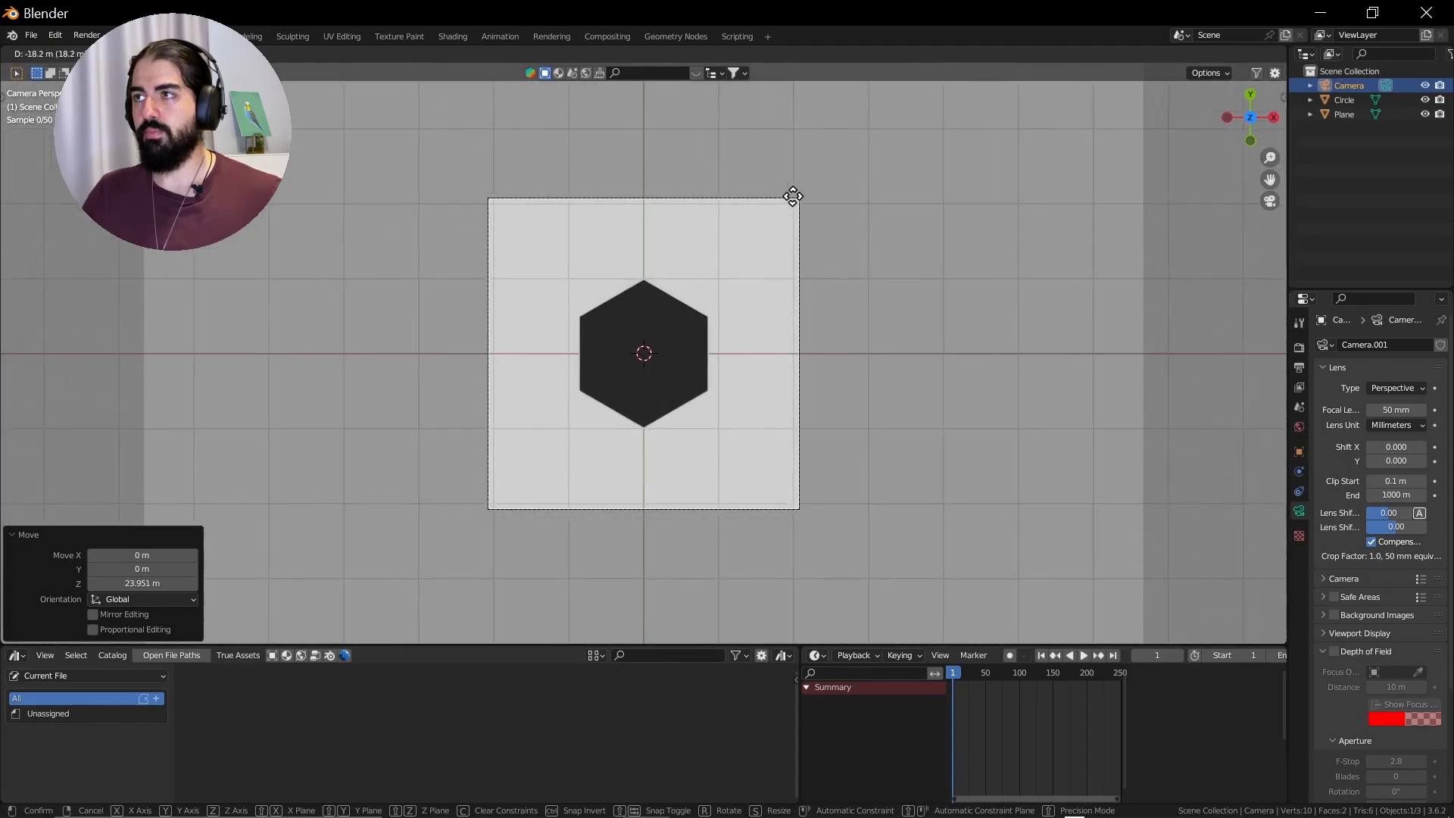
{"action": "left_click", "coordinate": [750, 166]}
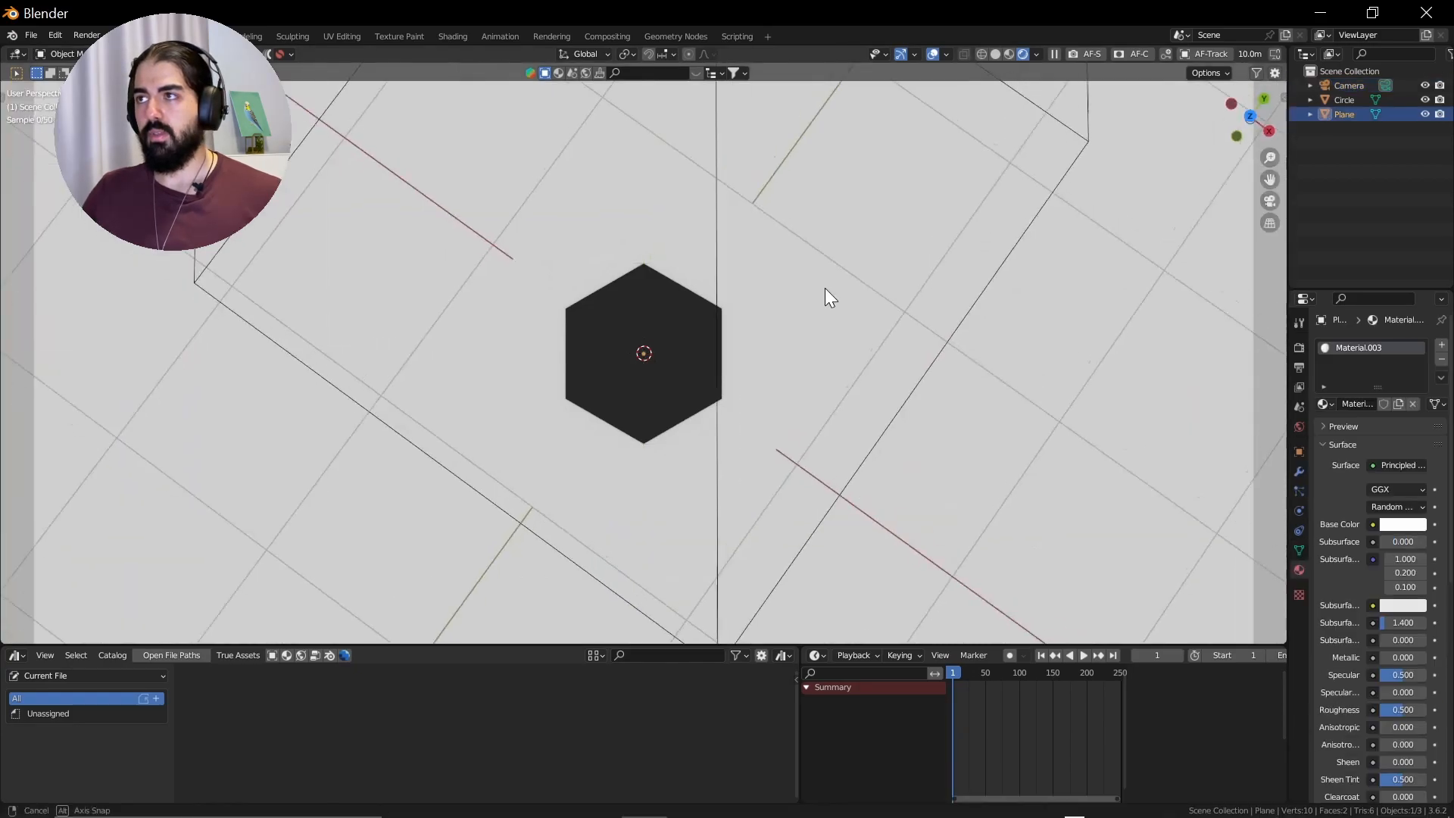
Step: Delete the hexagon and the camera, leaving only the plane in the scene
{"action": "middle_click_drag", "start_coordinate": [824, 288], "coordinate": [729, 229]}
{"action": "scroll", "coordinate": [815, 281], "scroll_direction": "down", "scroll_amount": 5}
{"action": "left_click", "coordinate": [664, 251]}
{"action": "left_click", "coordinate": [661, 352]}
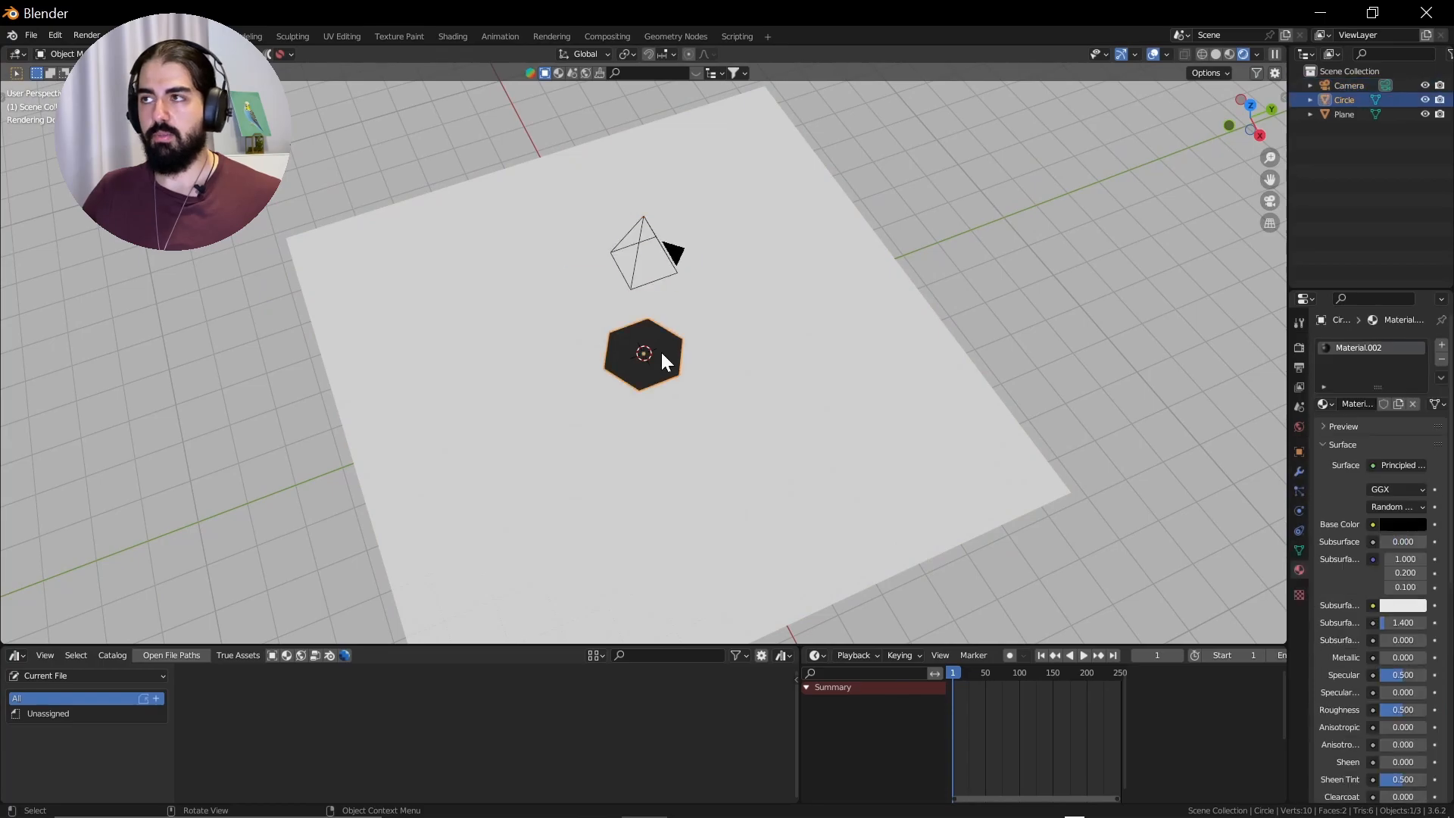
{"action": "key", "text": "Delete"}
{"action": "left_click", "coordinate": [667, 285]}
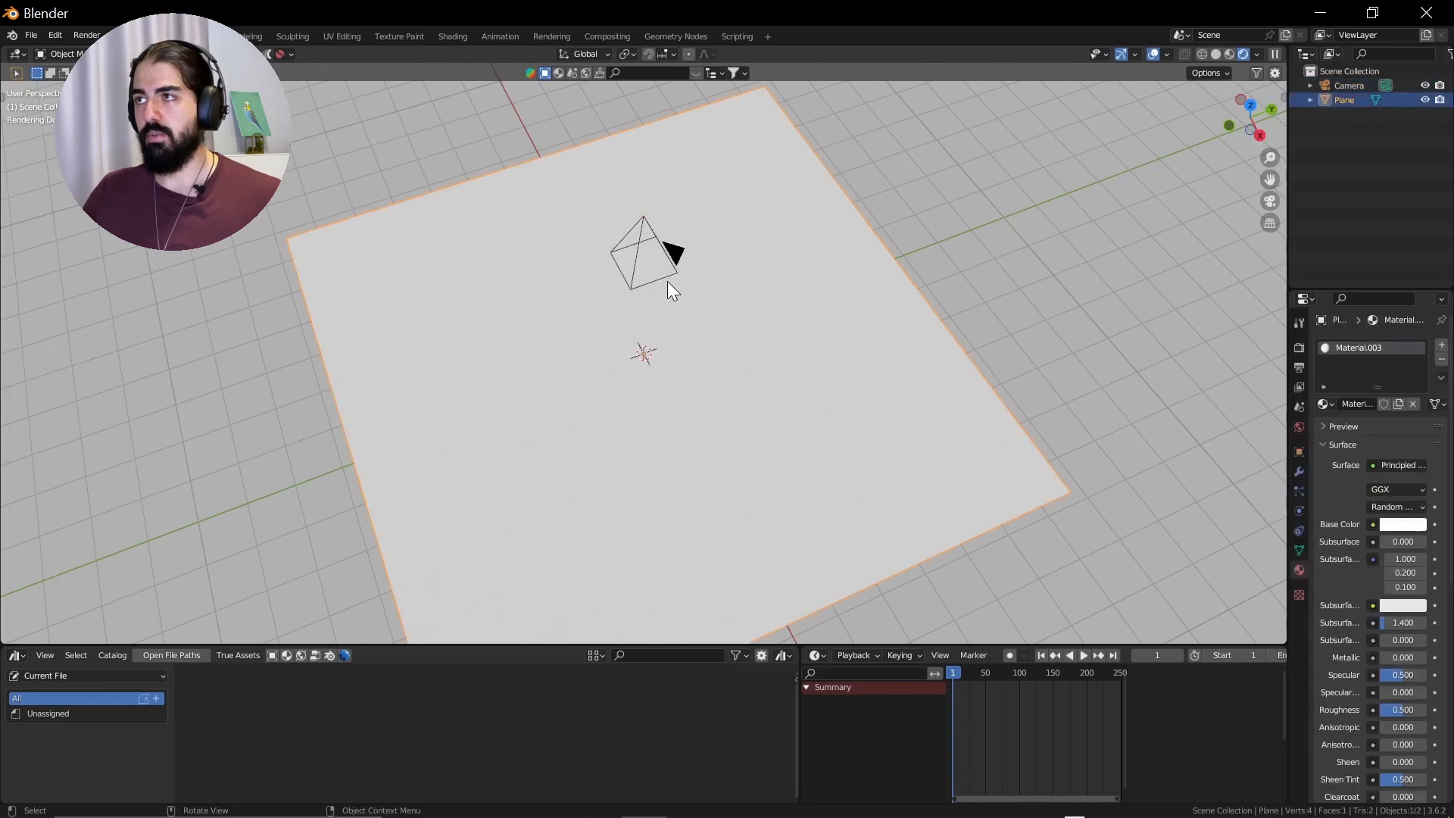
{"action": "left_click", "coordinate": [665, 274]}
{"action": "key", "text": "x"}
{"action": "left_click", "coordinate": [666, 274]}
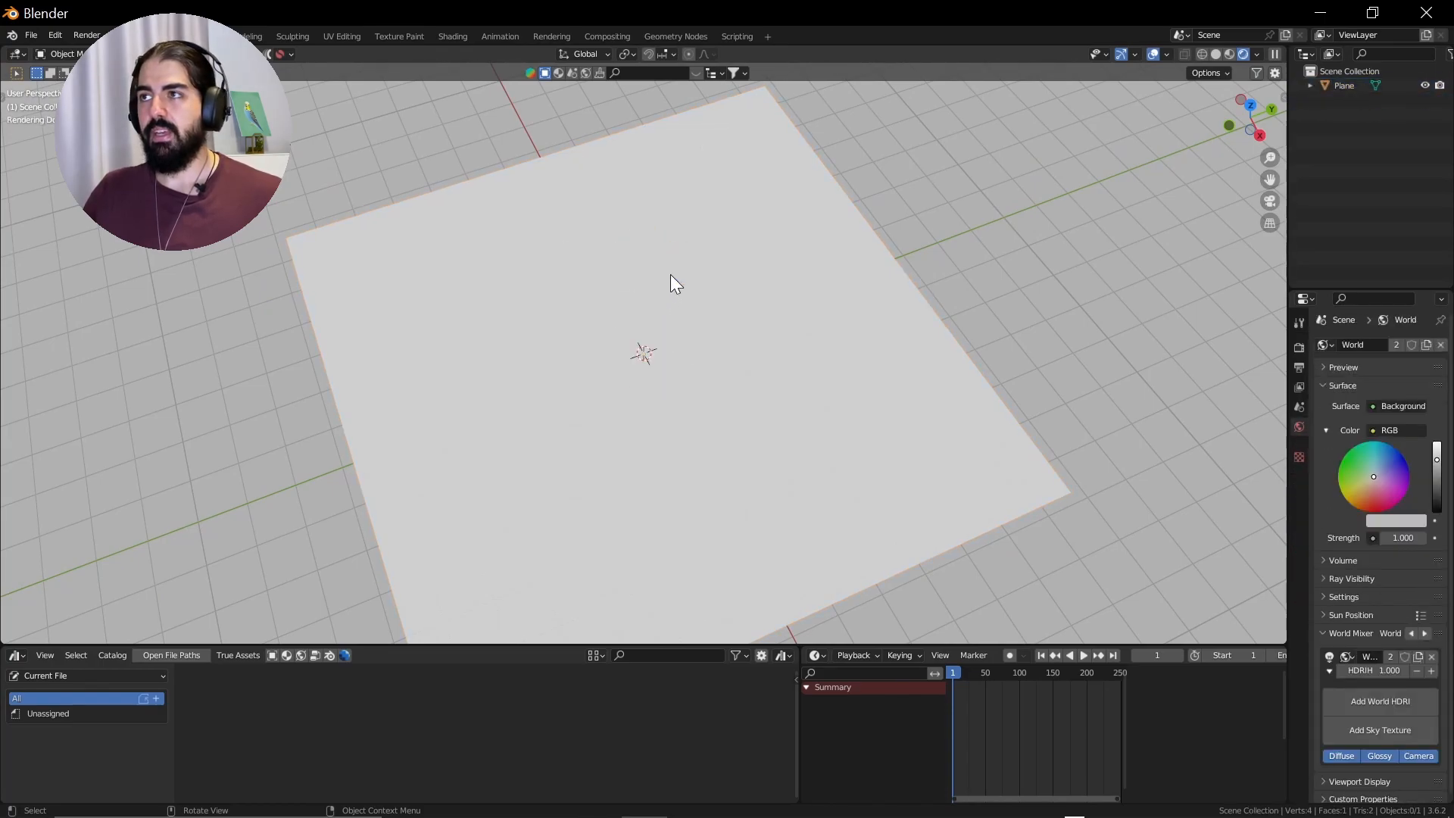
Step: Switch the viewport to Solid shading and select the plane
{"action": "key", "text": "z"}
{"action": "left_click", "coordinate": [701, 277]}
{"action": "left_click", "coordinate": [692, 291]}
{"action": "scroll", "coordinate": [692, 291], "scroll_direction": "down", "scroll_amount": 3}
{"action": "middle_click_drag", "start_coordinate": [692, 291], "coordinate": [745, 253]}
Step: Subdivide the whole plane six times in Edit Mode with one cut each, and return to Object Mode
{"action": "key", "text": "Tab"}
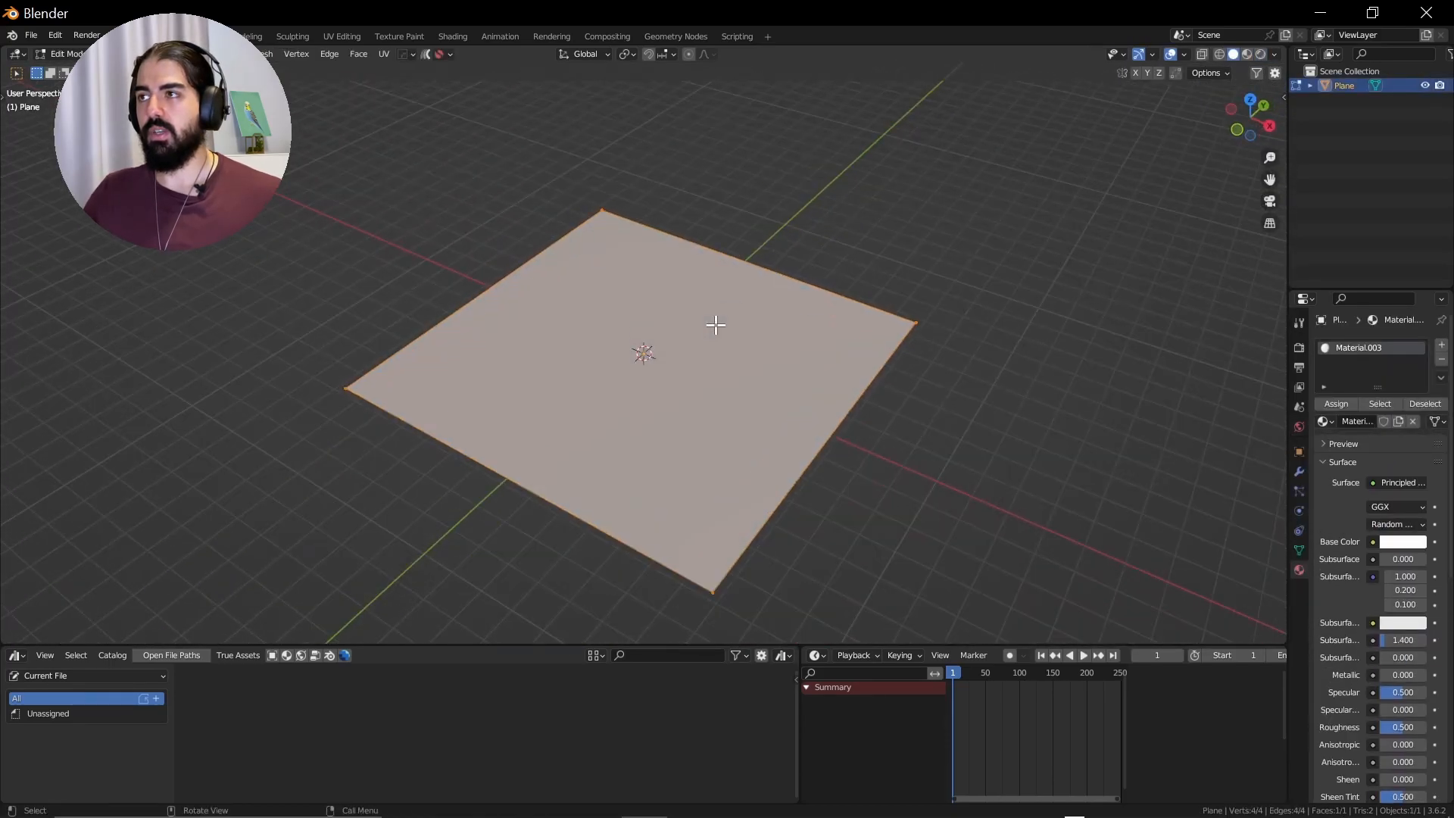
{"action": "right_click", "coordinate": [715, 325]}
{"action": "left_click", "coordinate": [648, 365]}
{"action": "right_click", "coordinate": [648, 362]}
{"action": "left_click", "coordinate": [648, 363]}
{"action": "right_click", "coordinate": [650, 362]}
{"action": "left_click", "coordinate": [650, 363]}
{"action": "right_click", "coordinate": [650, 362]}
{"action": "left_click", "coordinate": [650, 363]}
{"action": "right_click", "coordinate": [650, 363]}
{"action": "left_click", "coordinate": [649, 364]}
{"action": "right_click", "coordinate": [649, 362]}
{"action": "left_click", "coordinate": [650, 363]}
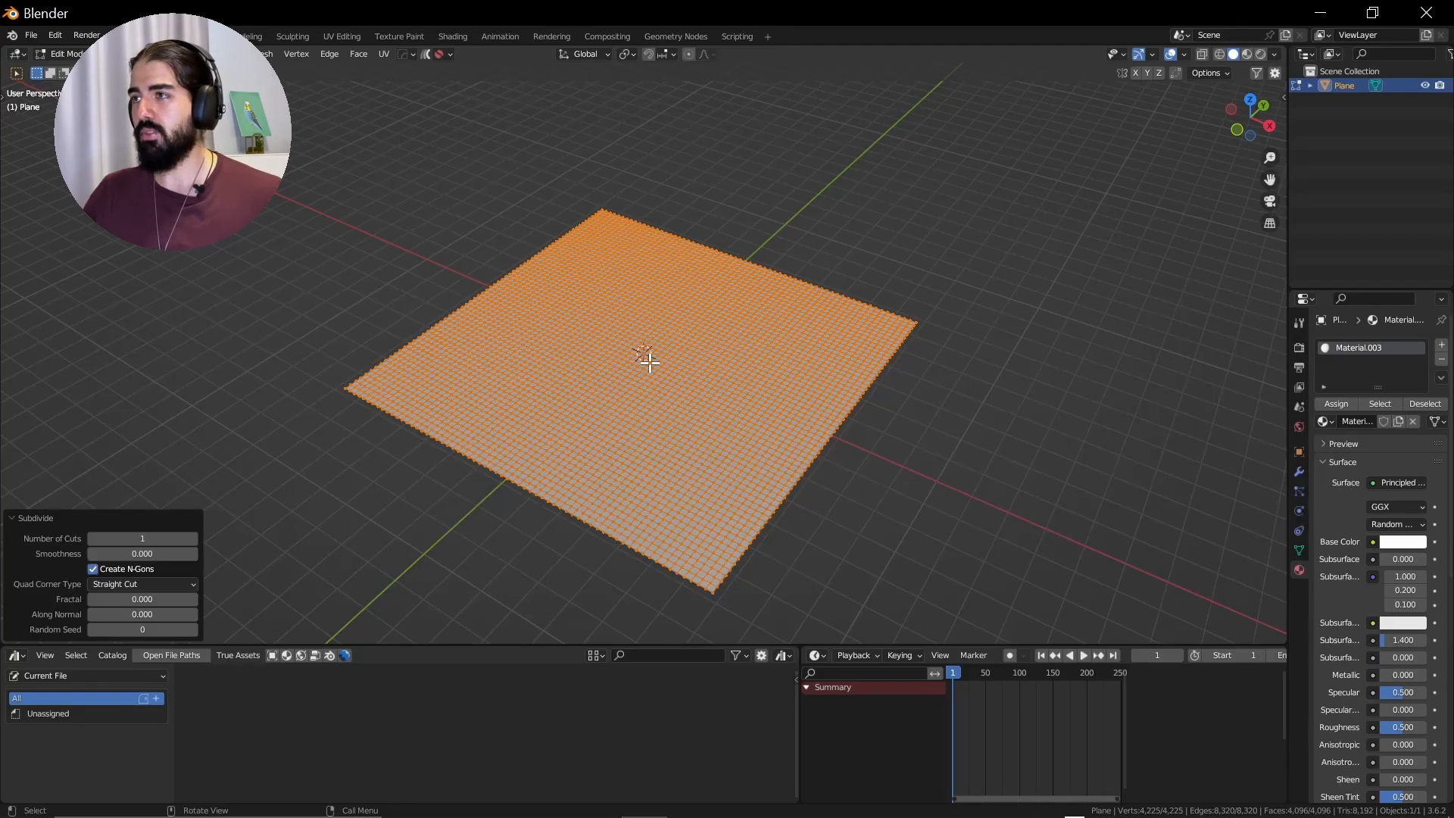
{"action": "key", "text": "Tab"}
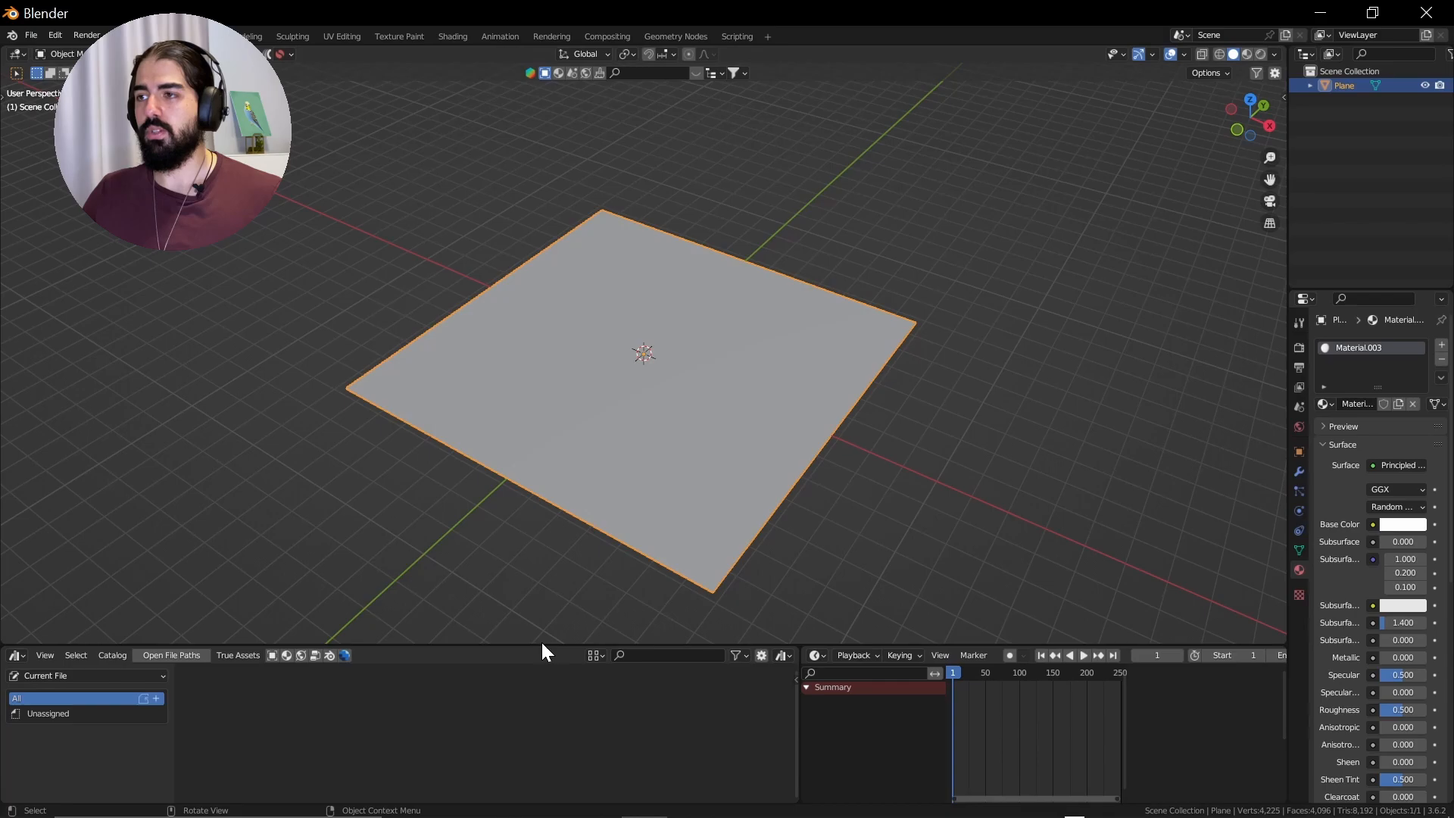
Step: Enlarge the asset browser area and switch it to the Geometry Node Editor
{"action": "left_click_drag", "start_coordinate": [541, 645], "coordinate": [517, 550]}
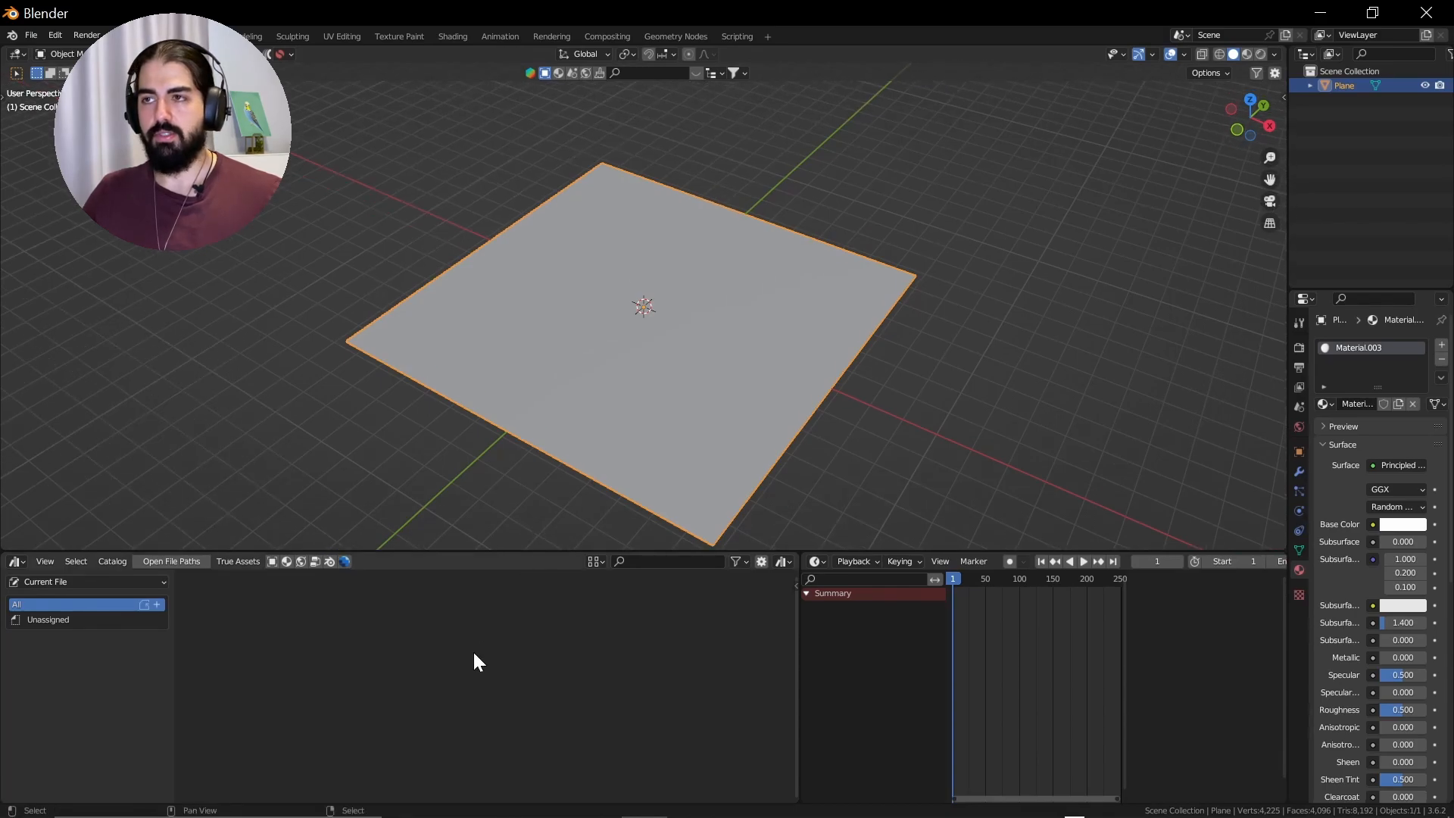
{"action": "key", "text": "shift+F3"}
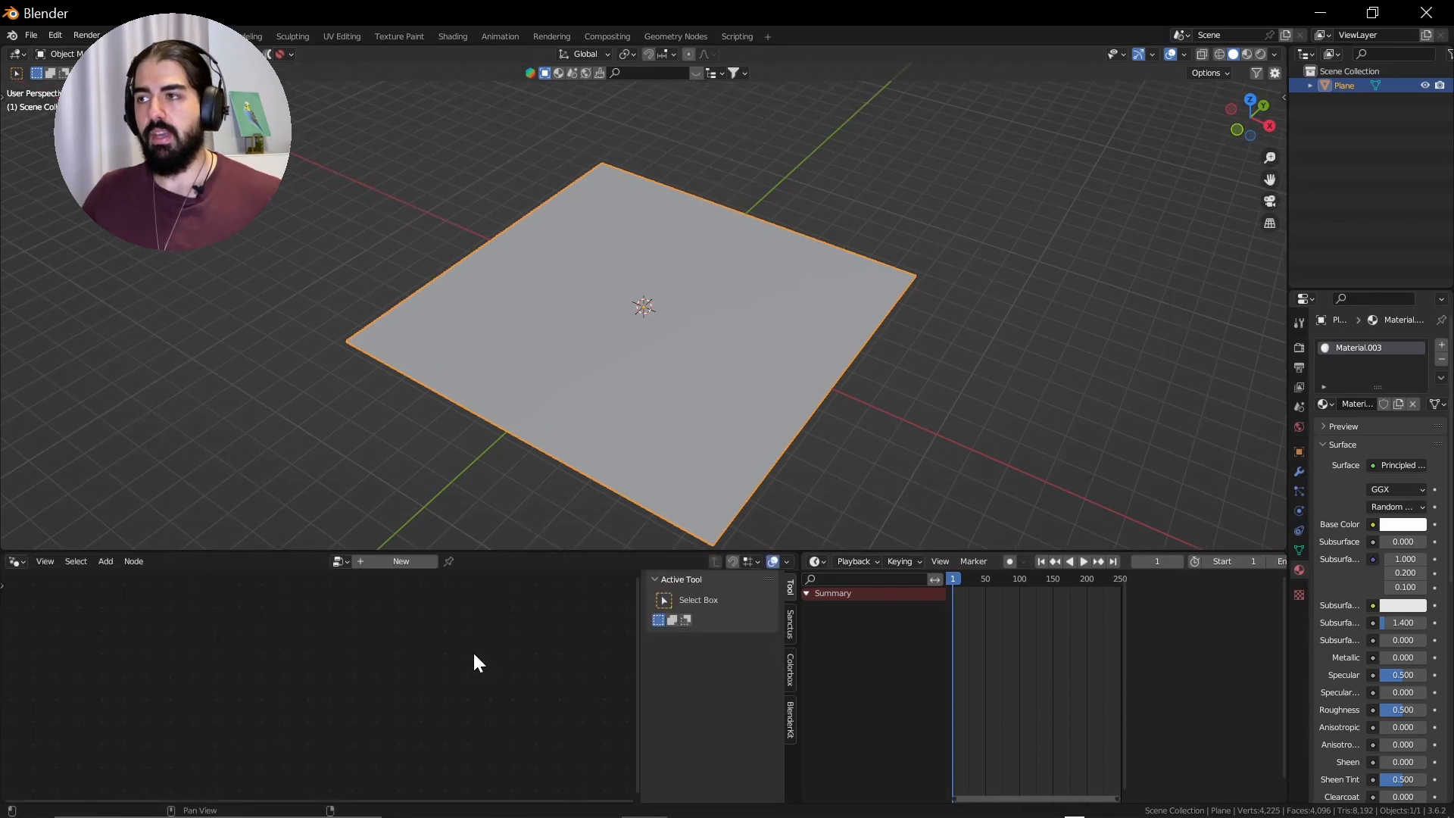
Step: Switch the lower editor to the Shader Editor, hide its sidebar and enlarge it to show the plane's material nodes
{"action": "key", "text": "shift+F3"}
{"action": "scroll", "coordinate": [404, 663], "scroll_direction": "up", "scroll_amount": 3}
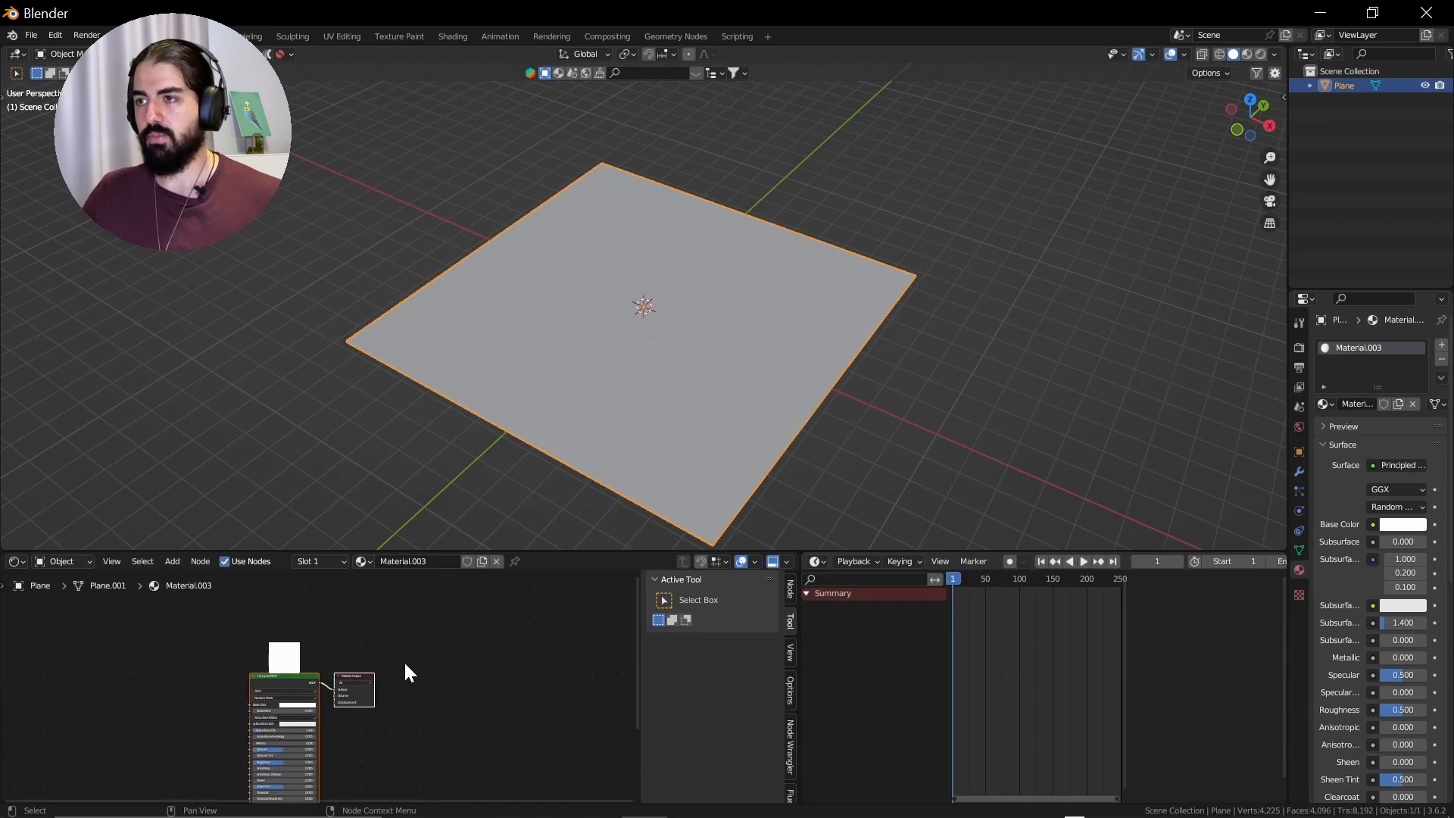
{"action": "key", "text": "n"}
{"action": "middle_click_drag", "start_coordinate": [513, 604], "coordinate": [553, 575]}
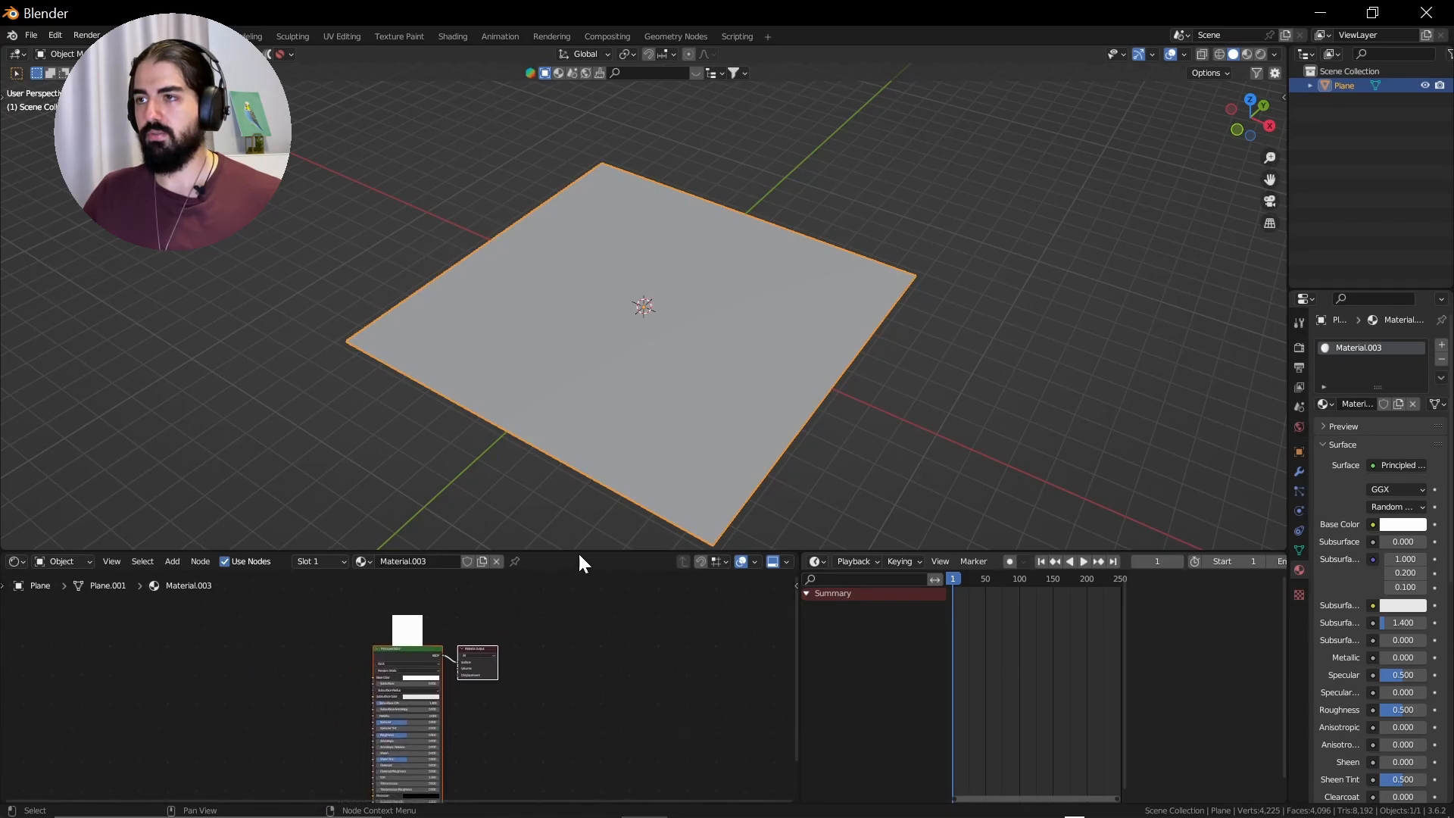
{"action": "left_click_drag", "start_coordinate": [580, 552], "coordinate": [581, 493]}
{"action": "scroll", "coordinate": [419, 655], "scroll_direction": "up", "scroll_amount": 5}
{"action": "middle_click_drag", "start_coordinate": [430, 642], "coordinate": [427, 596]}
{"action": "scroll", "coordinate": [445, 626], "scroll_direction": "up", "scroll_amount": 2}
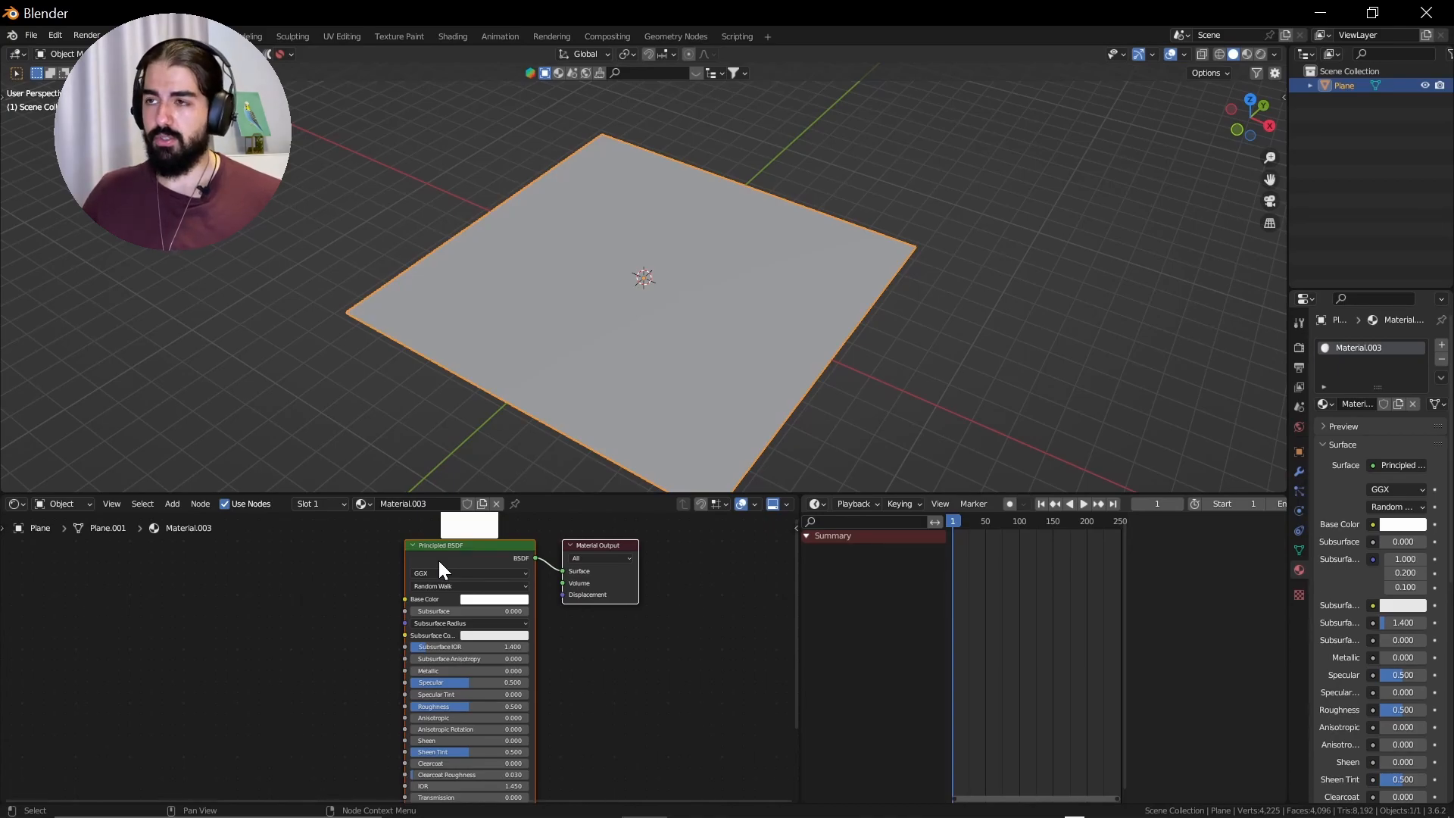
Step: Add an Image Texture with Mapping and Texture Coordinate nodes to the Principled BSDF's Base Color using Node Wrangler
{"action": "left_click", "coordinate": [438, 560]}
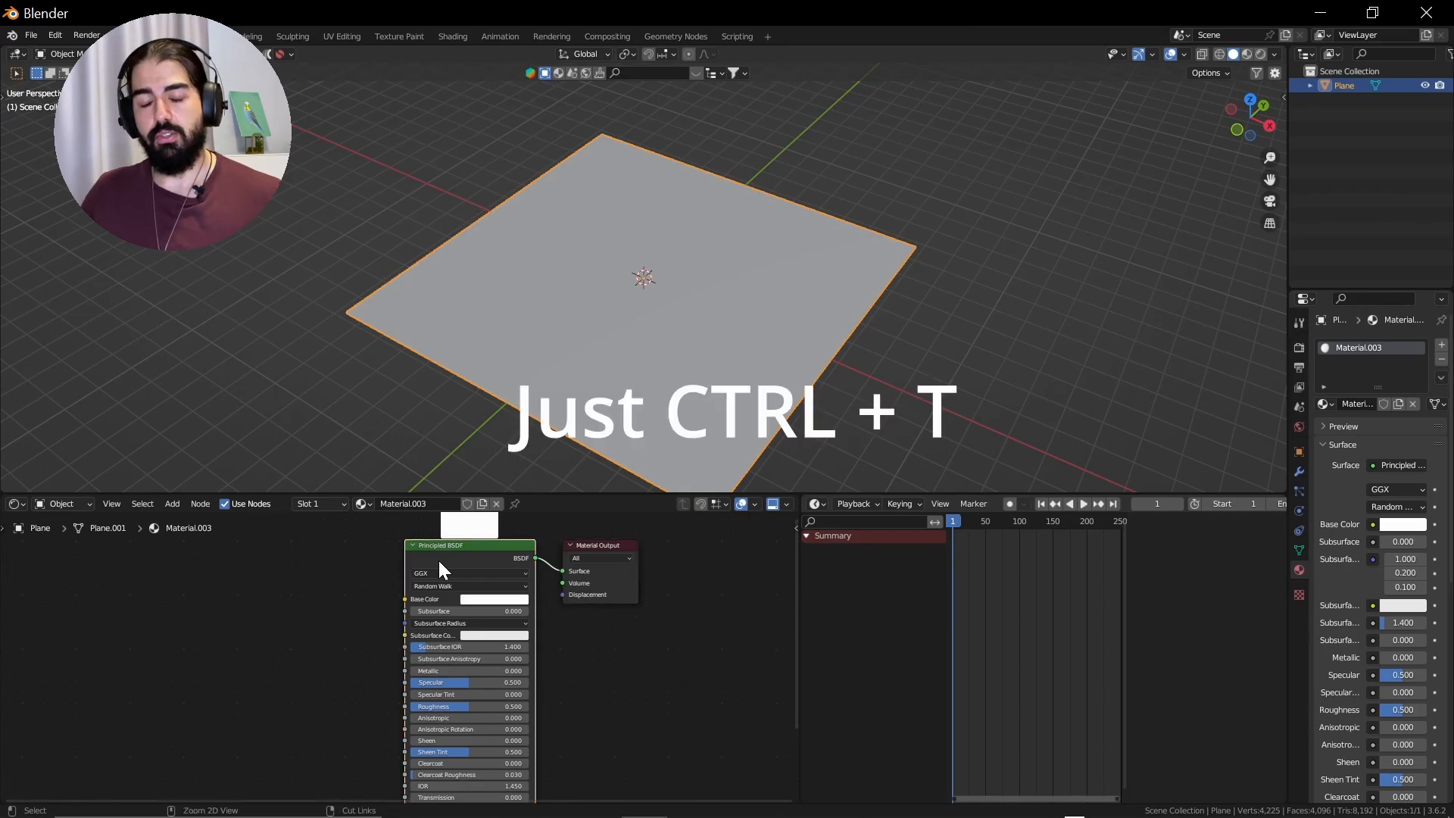
{"action": "key", "text": "ctrl+t"}
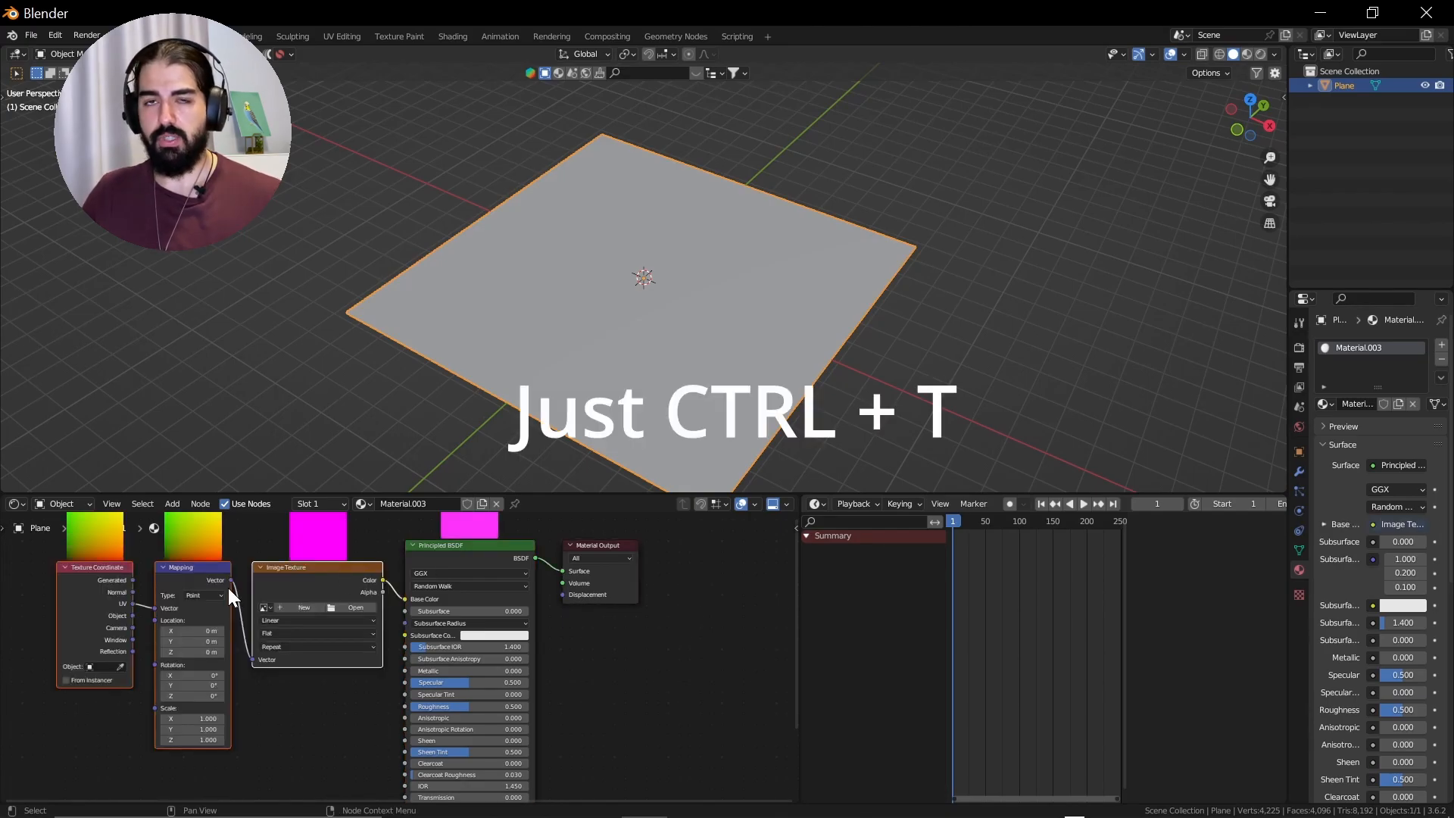
{"action": "scroll", "coordinate": [232, 588], "scroll_direction": "up", "scroll_amount": 2}
{"action": "middle_click_drag", "start_coordinate": [238, 587], "coordinate": [296, 597]}
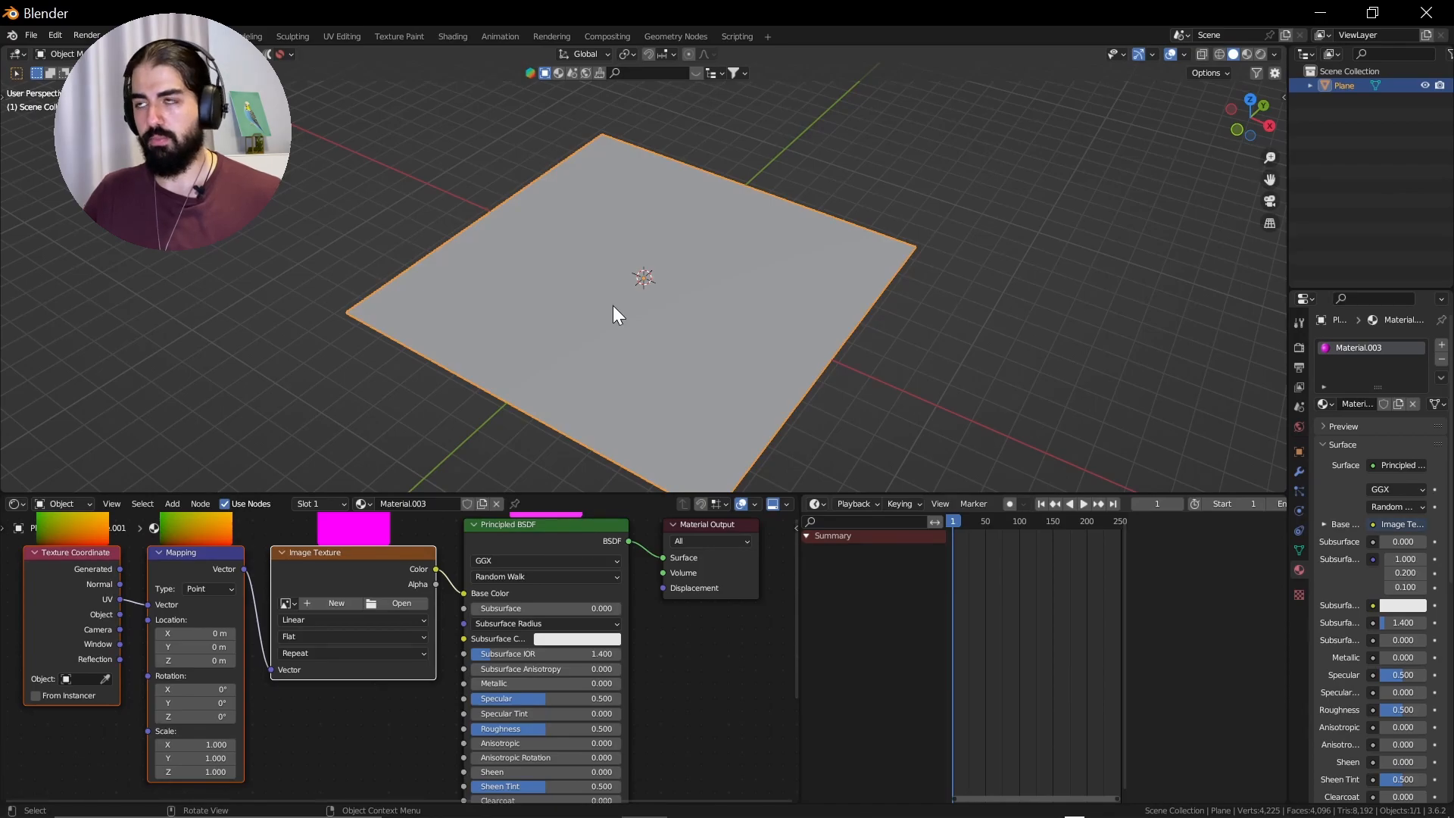
Step: Unwrap the whole plane's UVs in Edit Mode and return to Object Mode
{"action": "key", "text": "Tab"}
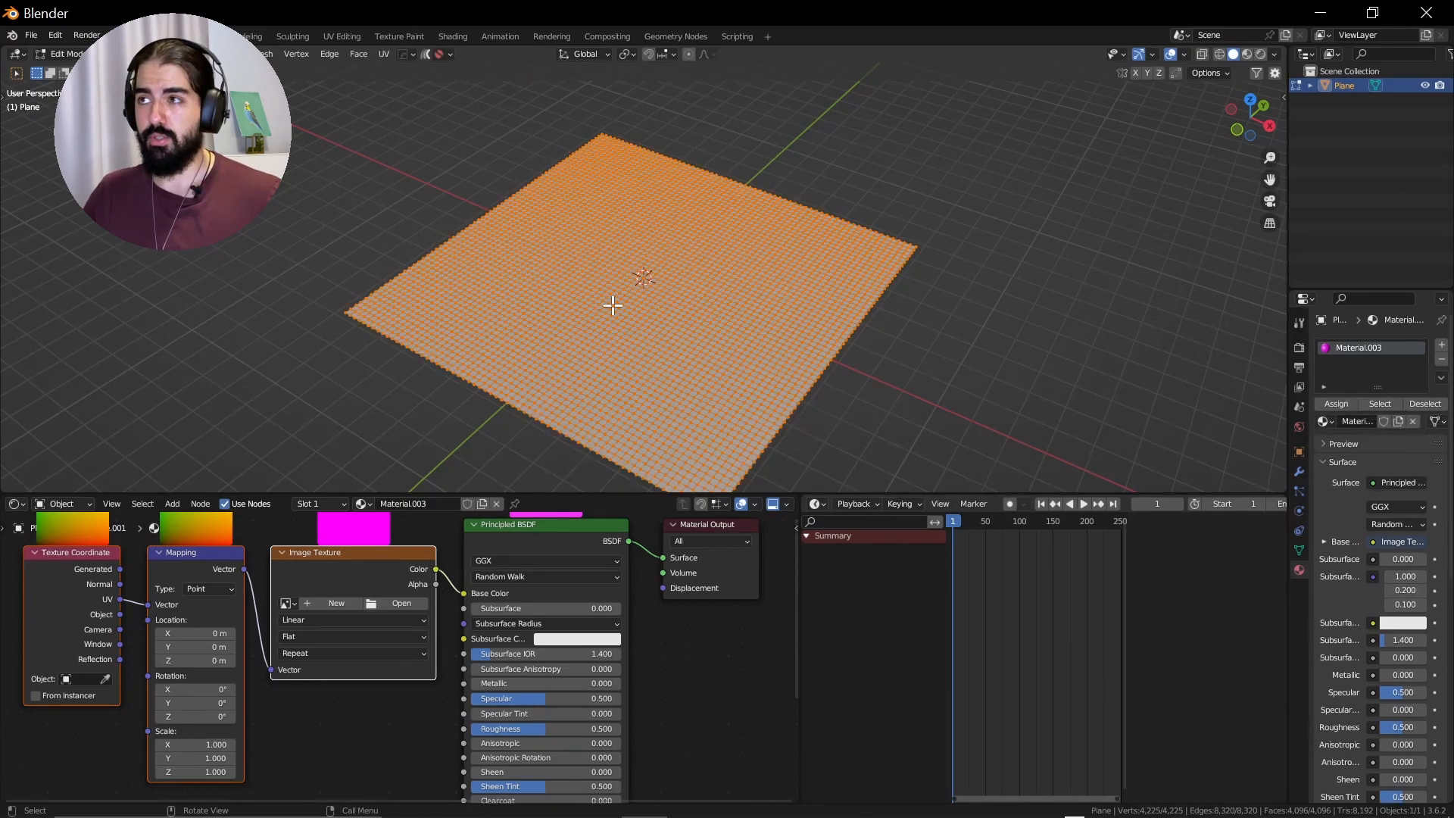
{"action": "key", "text": "u"}
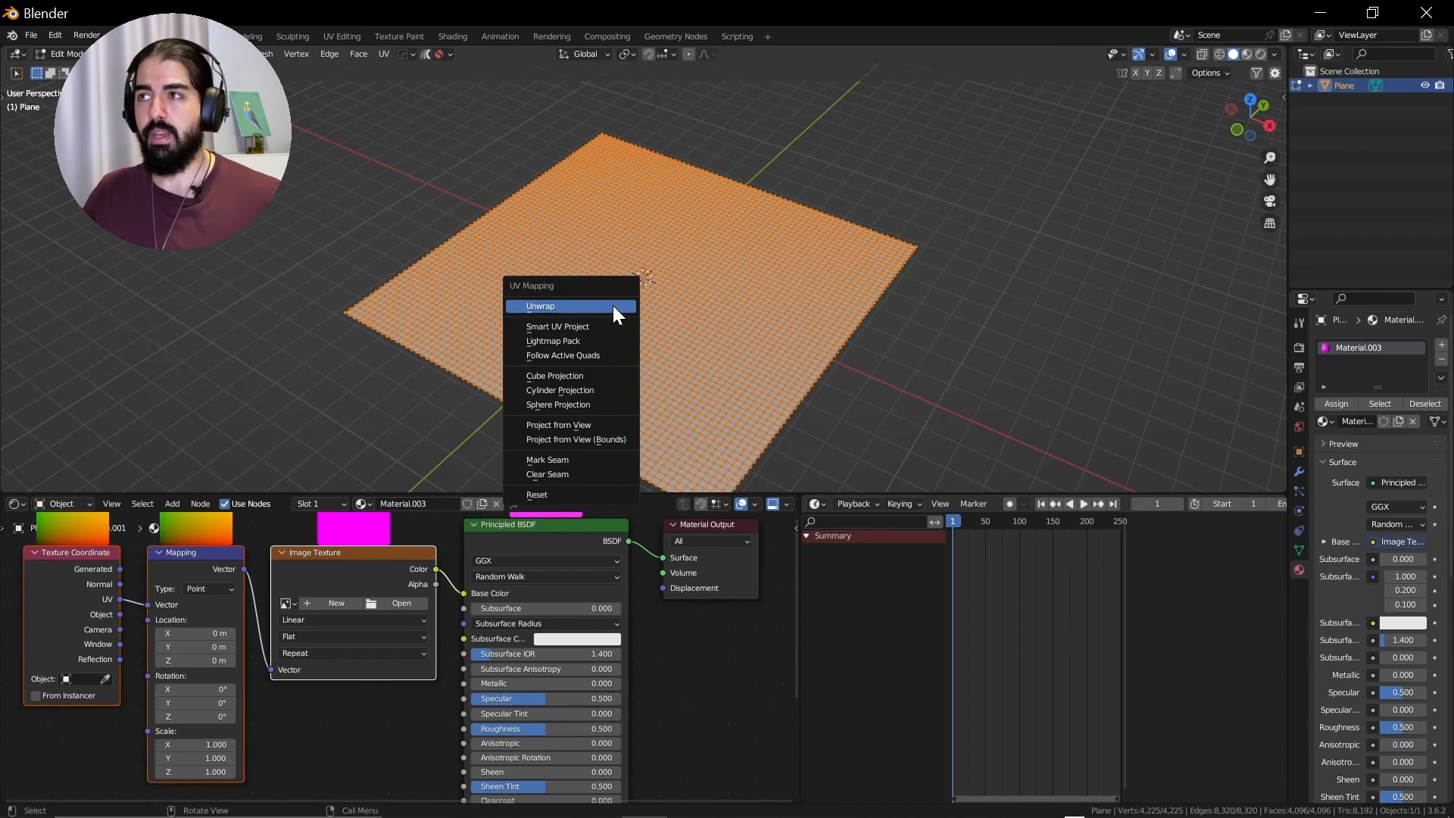
{"action": "left_click", "coordinate": [612, 306]}
{"action": "key", "text": "Tab"}
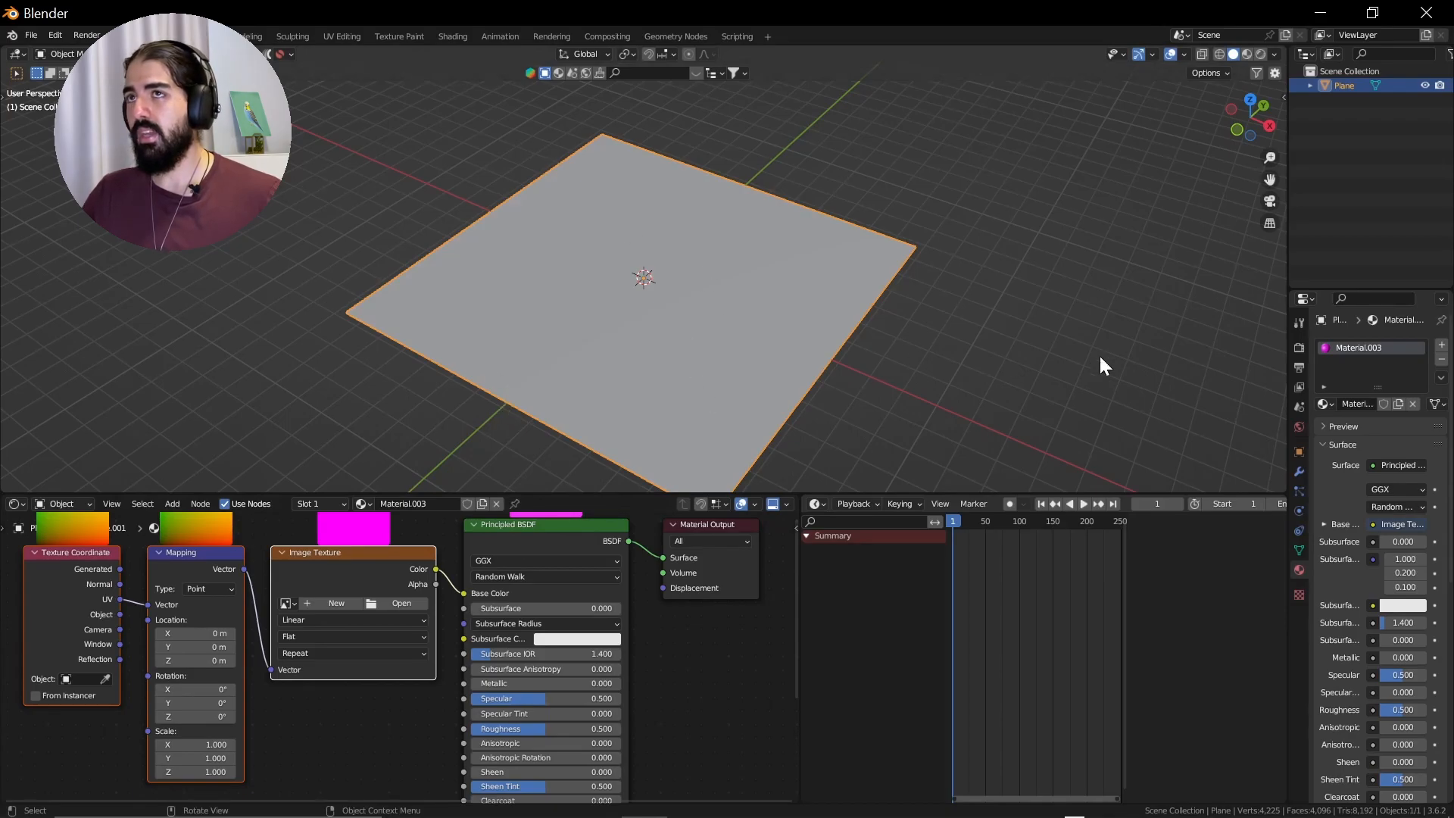
Step: Switch the plane to Texture Paint mode and create a new texture for the Draw brush
{"action": "left_click", "coordinate": [59, 53]}
{"action": "left_click", "coordinate": [45, 145]}
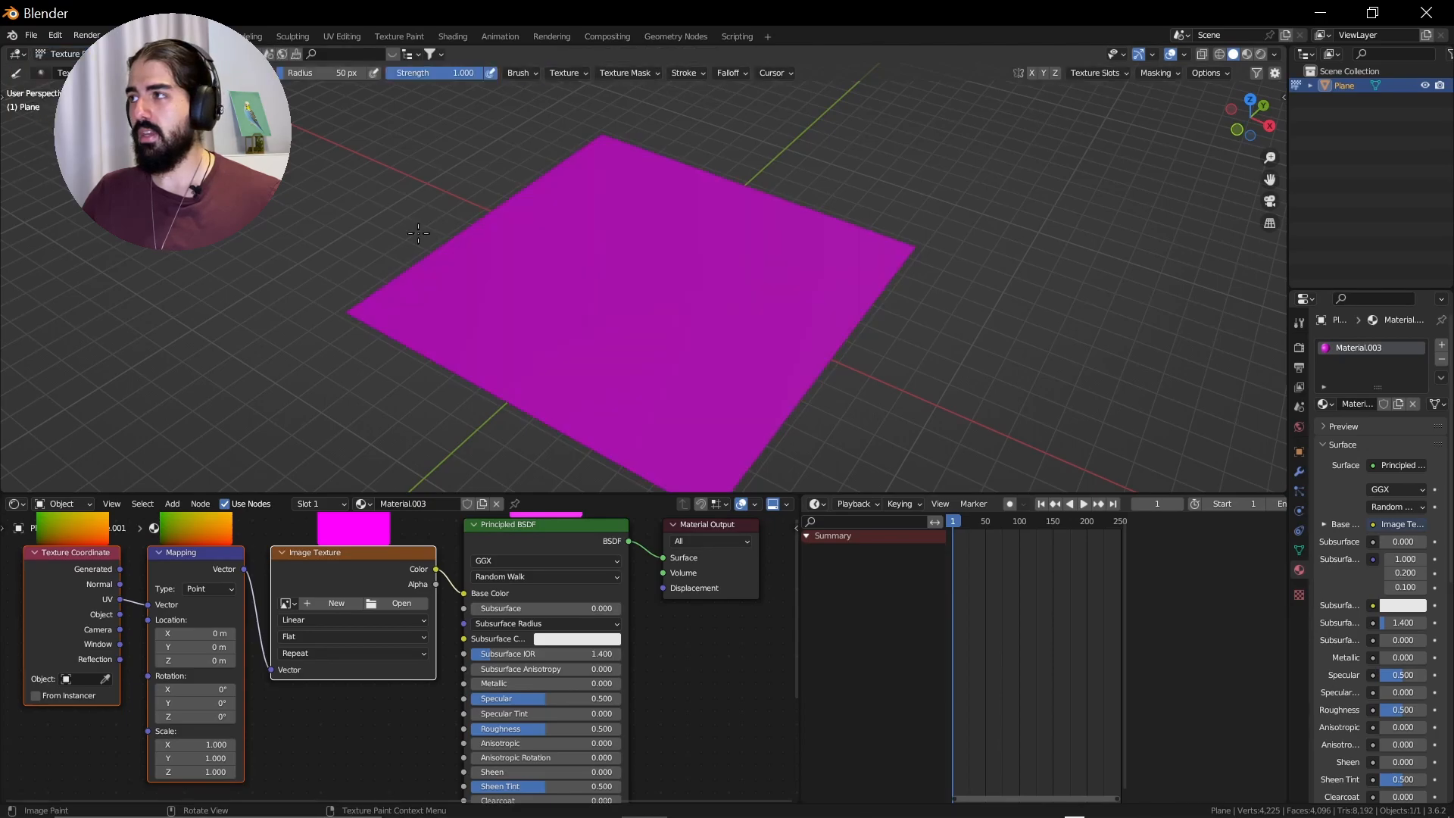
{"action": "left_click", "coordinate": [1300, 322]}
{"action": "scroll", "coordinate": [1356, 488], "scroll_direction": "down", "scroll_amount": 2}
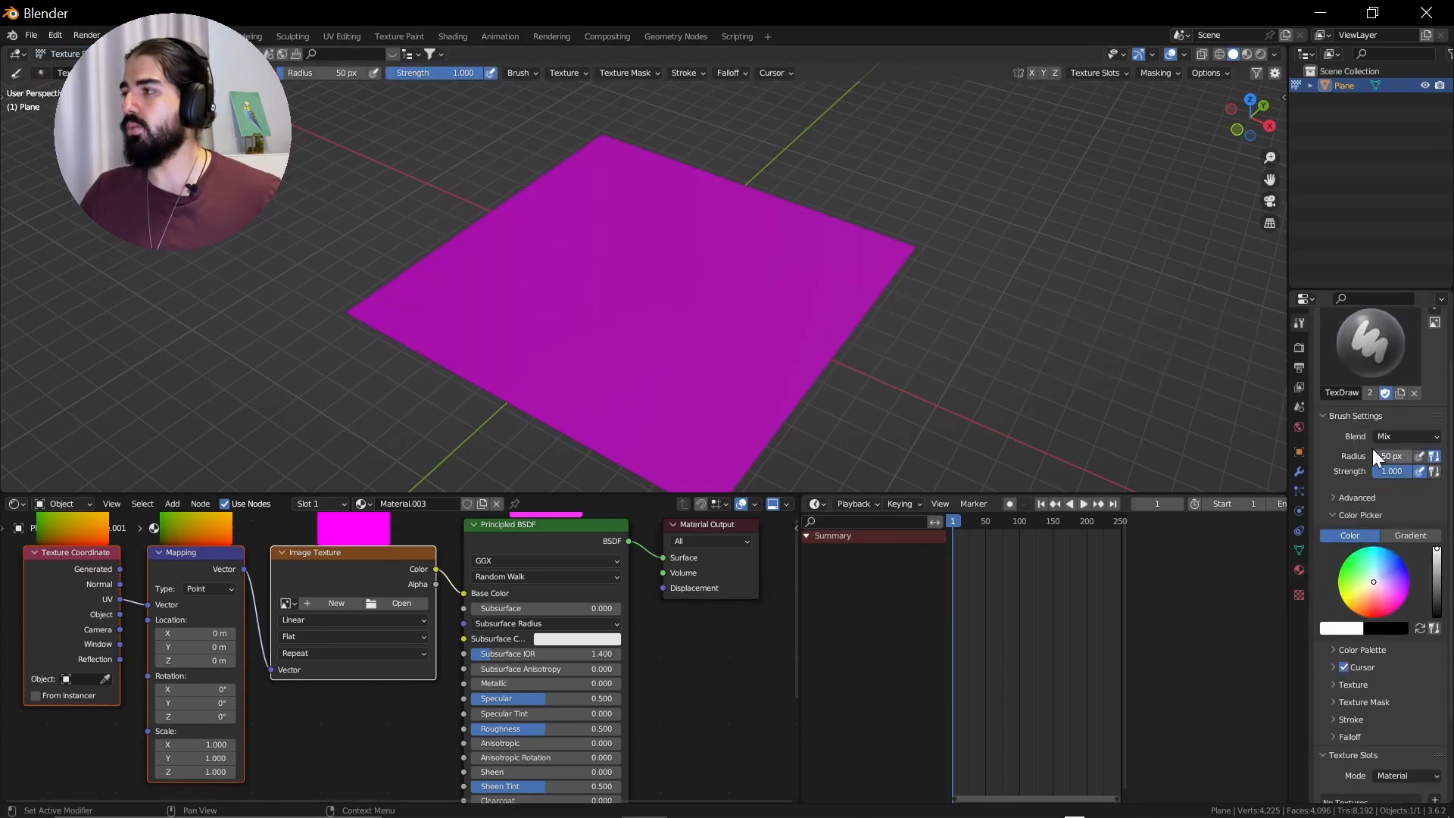
{"action": "scroll", "coordinate": [1372, 451], "scroll_direction": "down", "scroll_amount": 3}
{"action": "left_click", "coordinate": [1339, 578]}
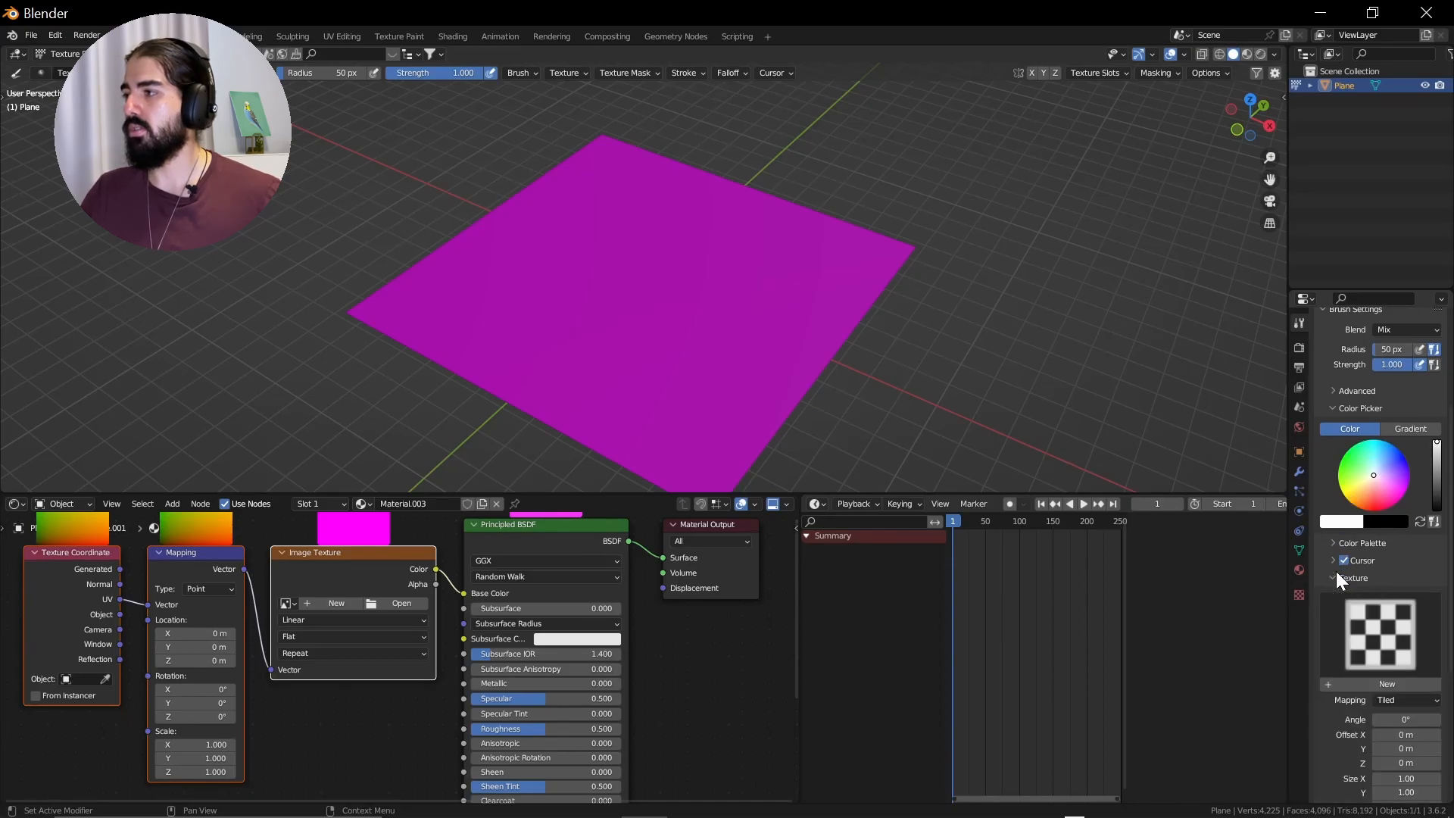
{"action": "scroll", "coordinate": [1337, 575], "scroll_direction": "down", "scroll_amount": 3}
{"action": "left_click", "coordinate": [1376, 594]}
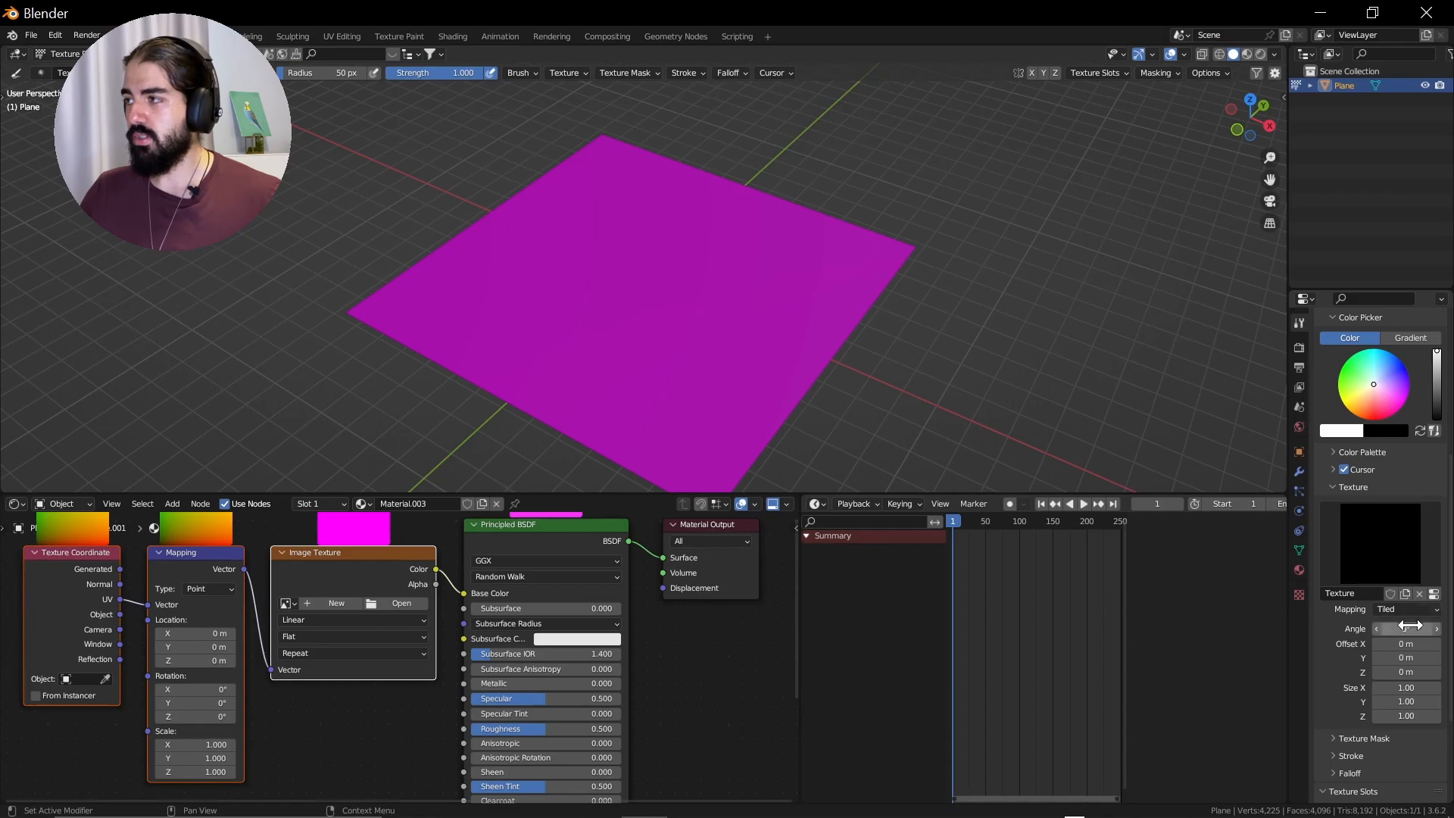
Step: Load the rendered hexagon image into the brush texture and return to the brush settings with a top view of the plane
{"action": "scroll", "coordinate": [1401, 599], "scroll_direction": "down", "scroll_amount": 2}
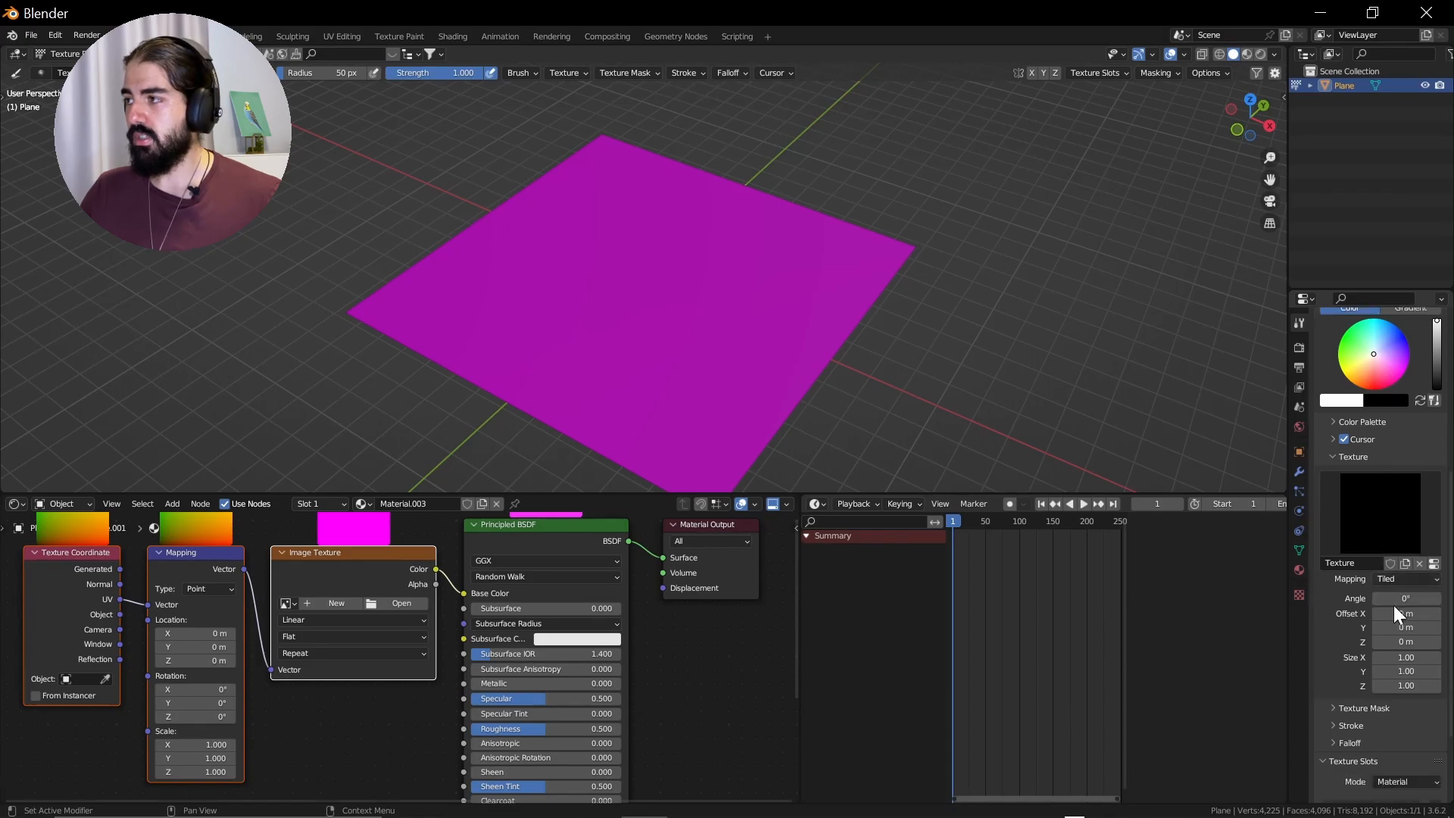
{"action": "left_click", "coordinate": [1298, 595]}
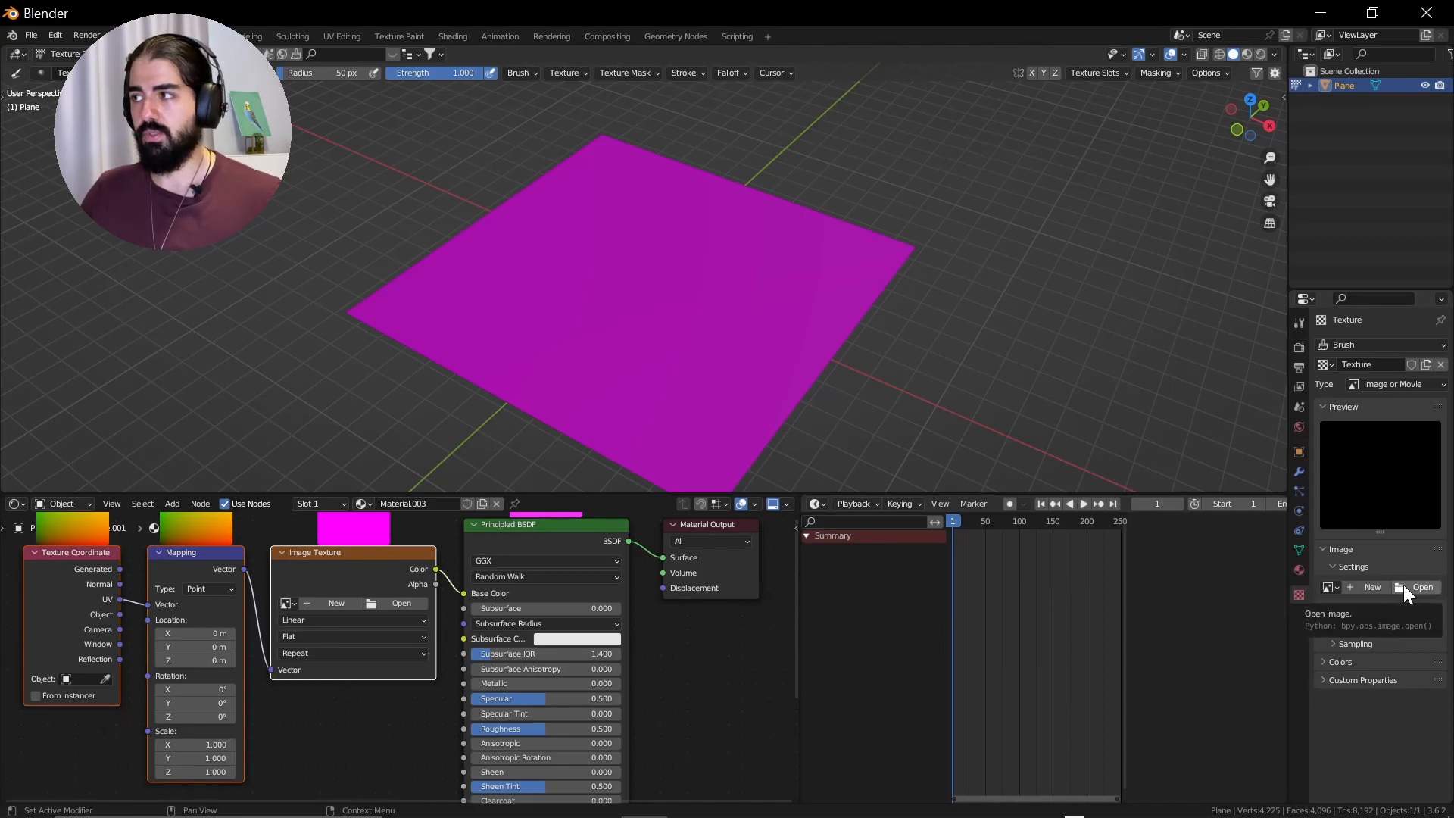
{"action": "left_click", "coordinate": [1299, 322]}
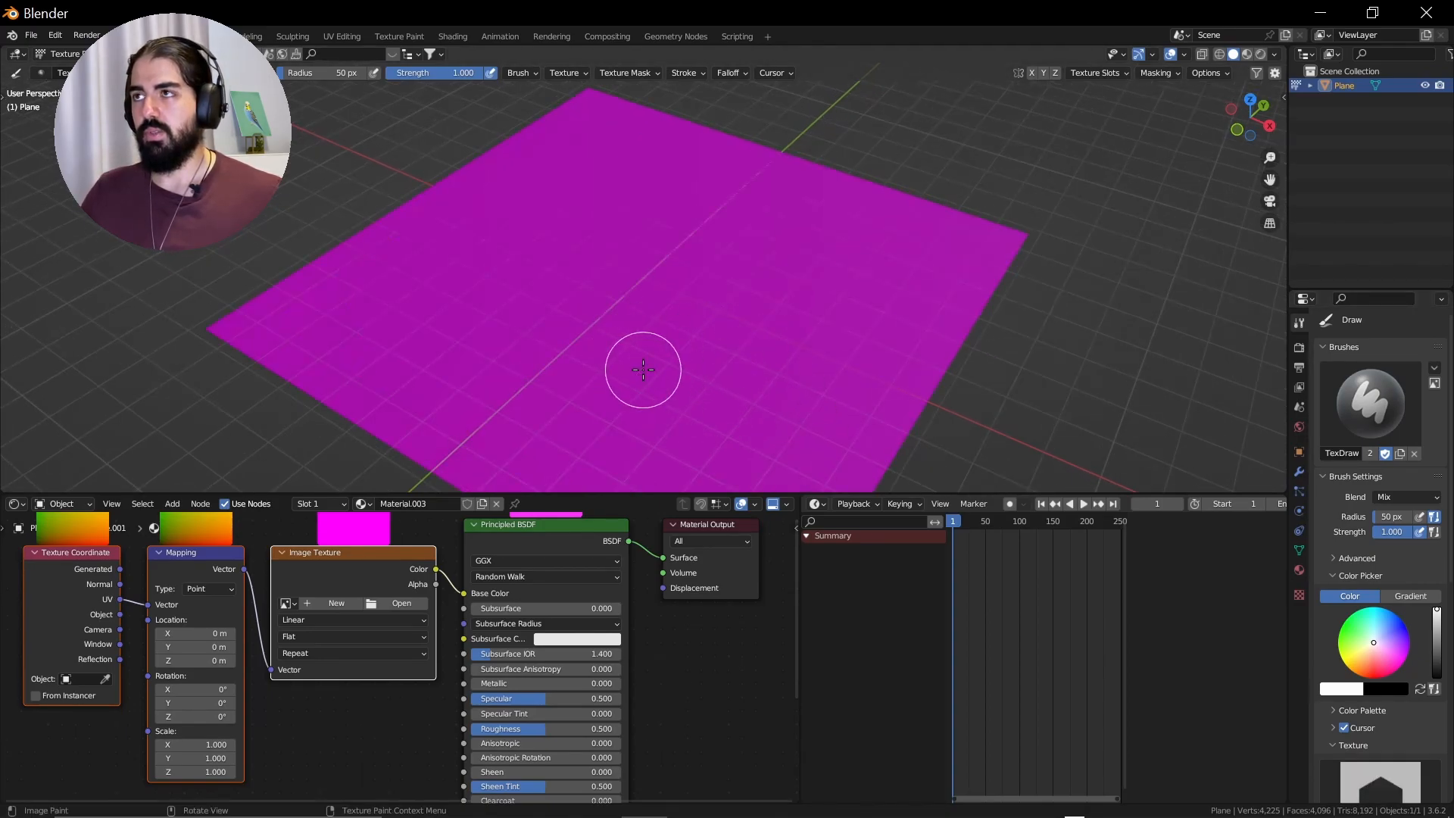
{"action": "key", "text": "KP_7"}
{"action": "scroll", "coordinate": [643, 370], "scroll_direction": "down", "scroll_amount": 3}
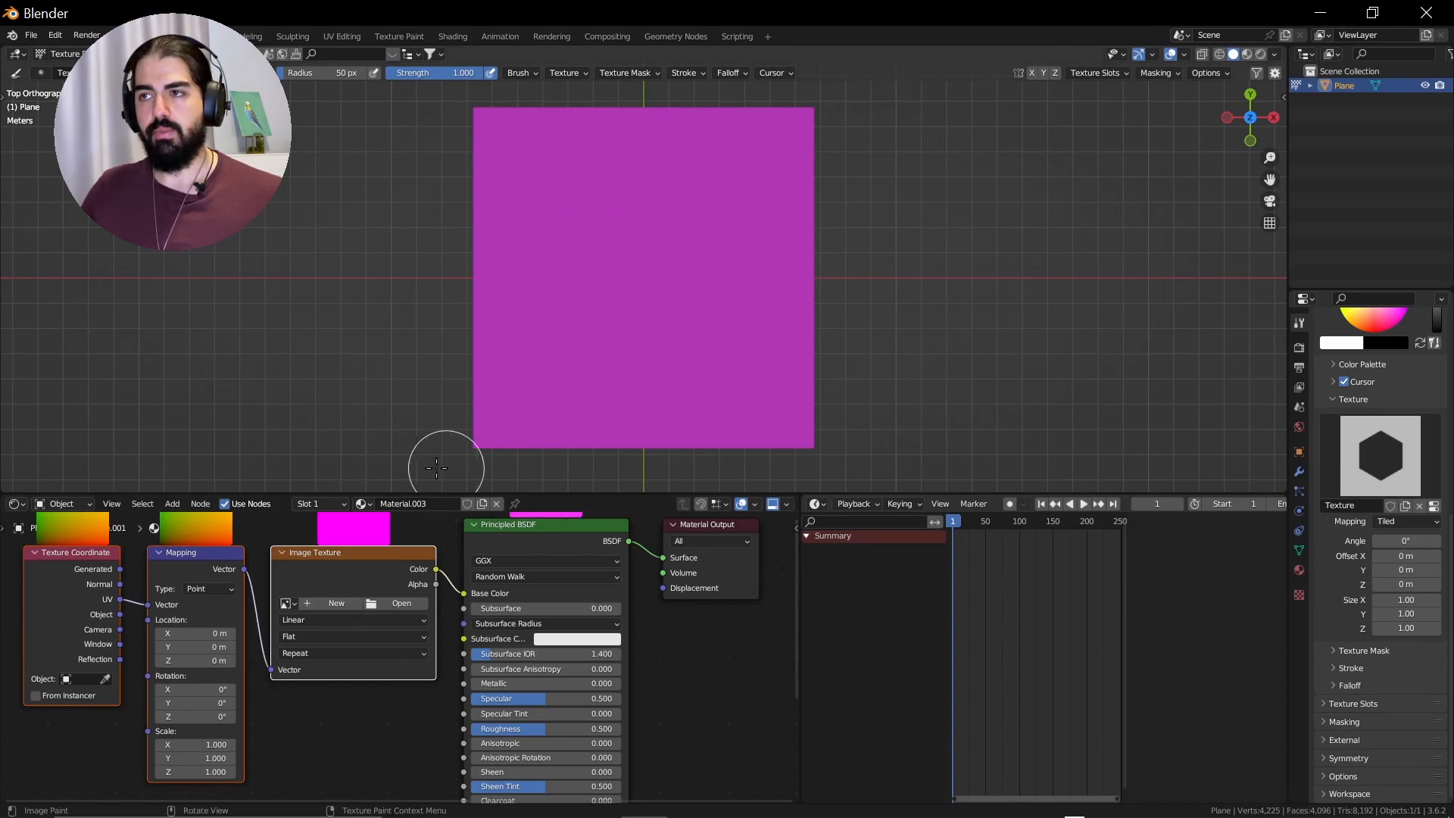
Step: Start a new image in the Image Texture node and set its width and height to 2048 px
{"action": "left_click", "coordinate": [341, 602]}
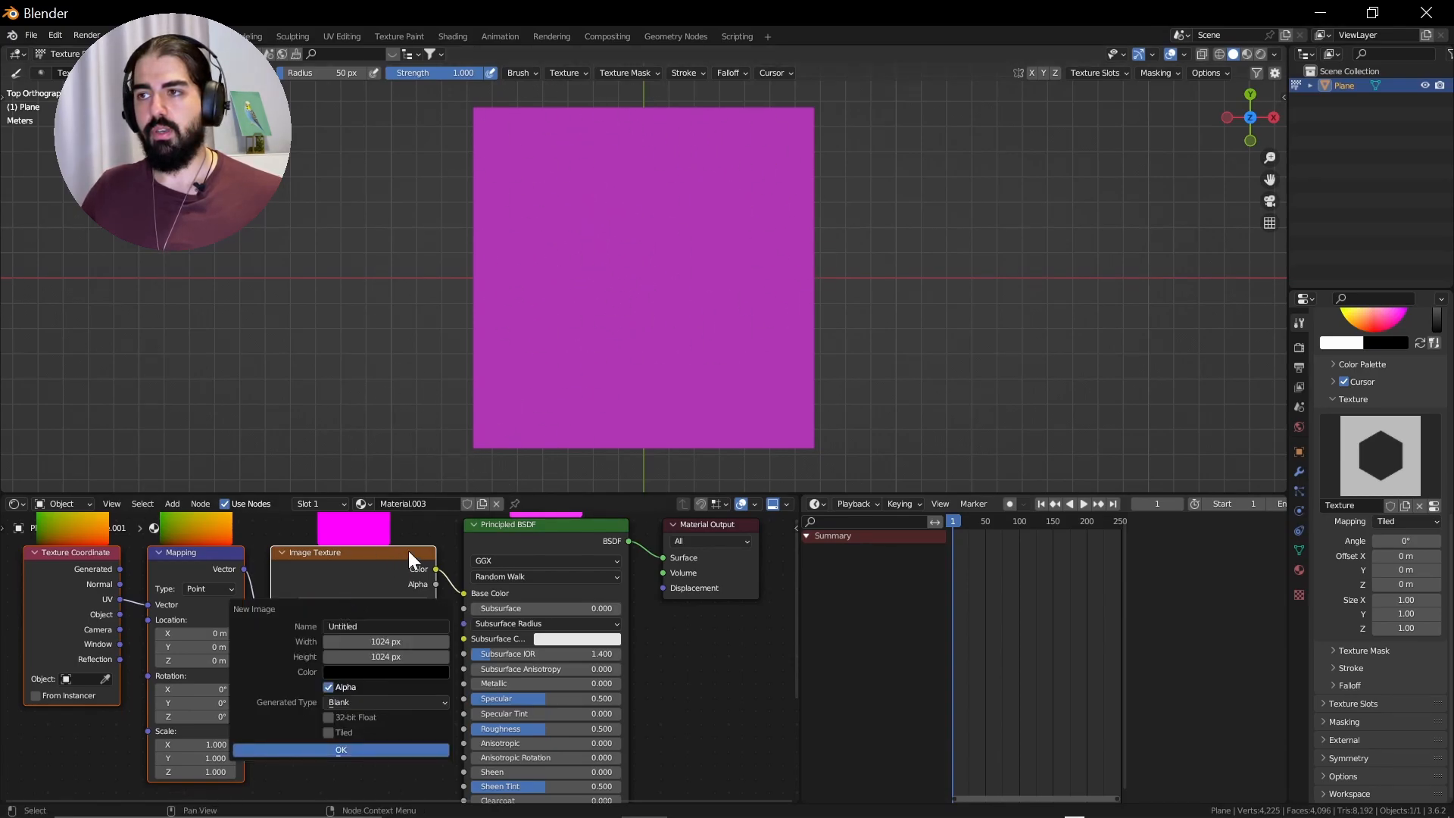
{"action": "left_click", "coordinate": [400, 638]}
{"action": "key", "text": "Escape"}
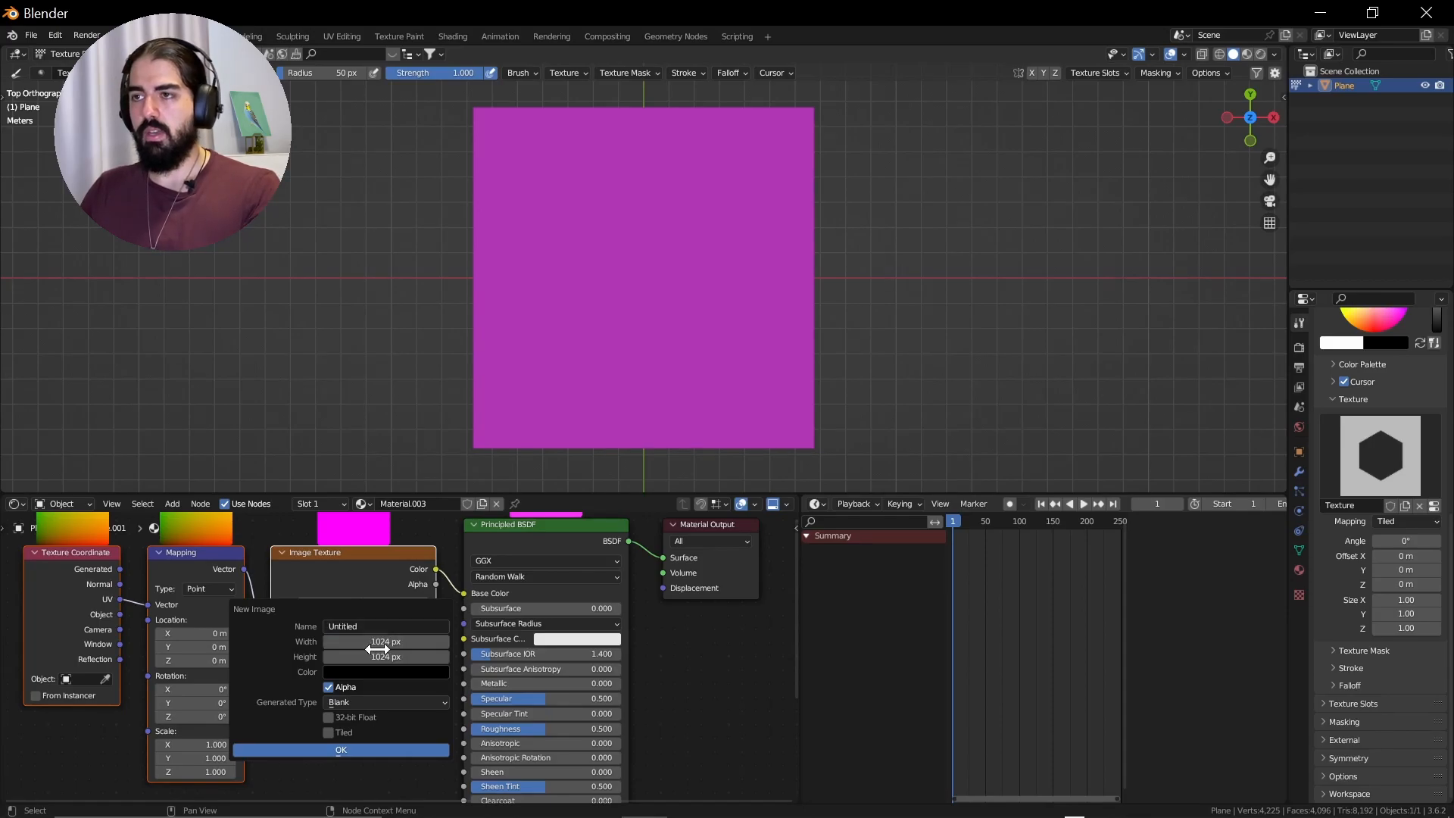
{"action": "mouse_move", "coordinate": [373, 643]}
{"action": "left_mouse_down"}
{"action": "mouse_move", "coordinate": [359, 643]}
{"action": "mouse_move", "coordinate": [383, 643]}
{"action": "left_mouse_up"}
{"action": "left_click", "coordinate": [392, 641]}
{"action": "left_click", "coordinate": [384, 653]}
{"action": "type", "text": "1024"}
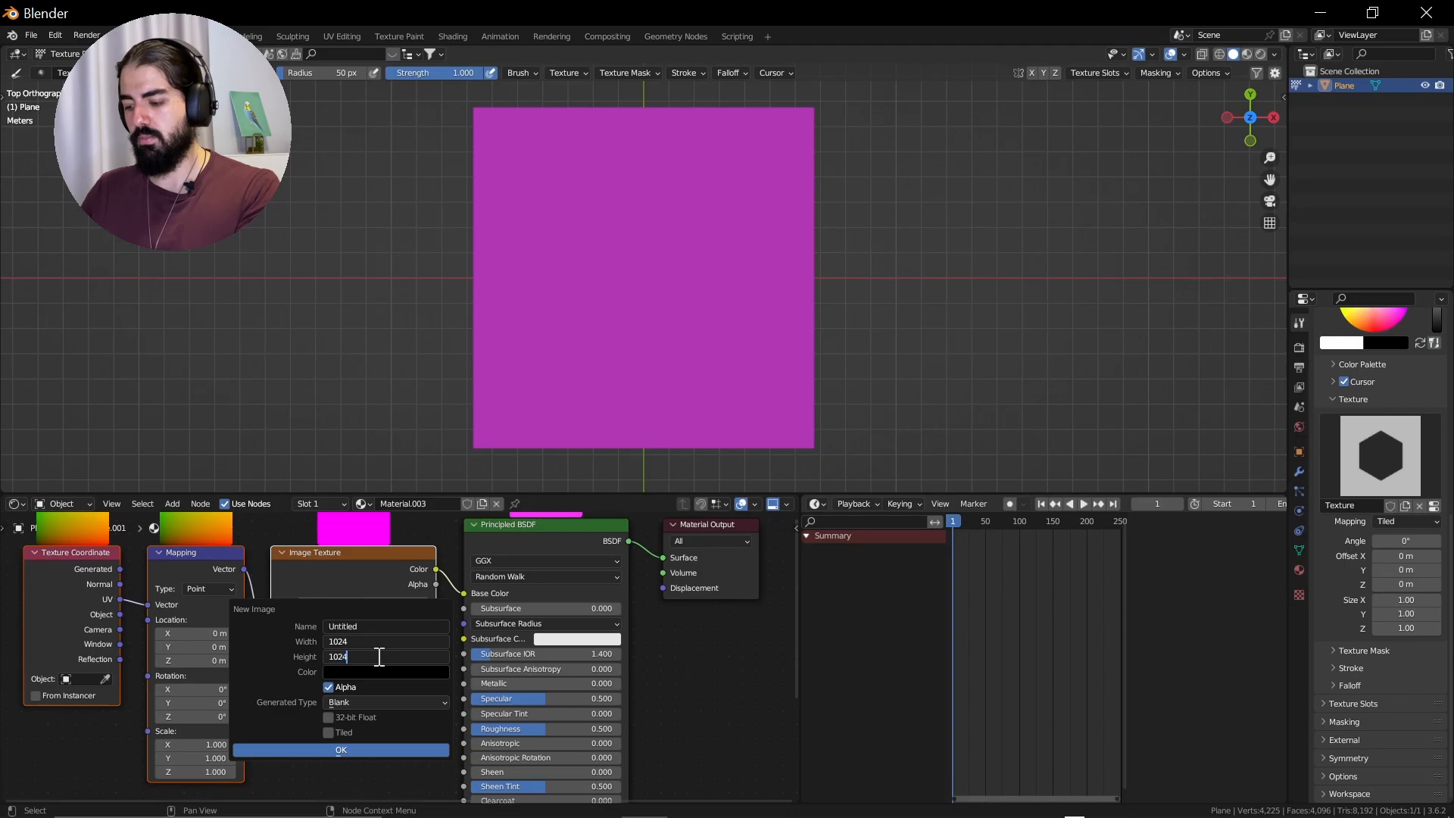
{"action": "type", "text": "*2"}
{"action": "key", "text": "Return"}
Step: Name the new image Grass, set its color to white and create it
{"action": "left_click", "coordinate": [366, 628]}
{"action": "type", "text": "Grass"}
{"action": "key", "text": "Return"}
{"action": "left_click", "coordinate": [342, 674]}
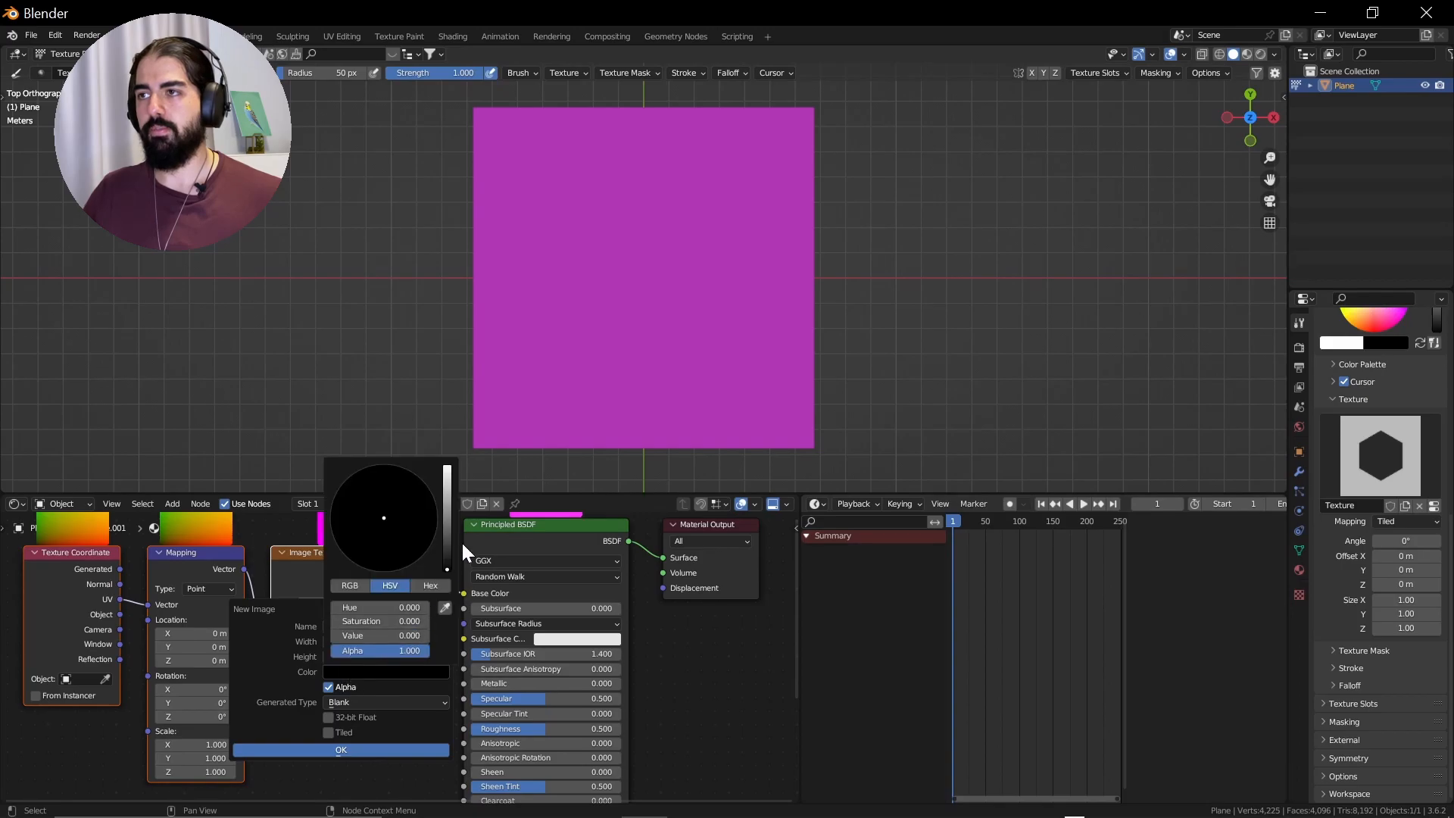
{"action": "left_click_drag", "start_coordinate": [446, 519], "coordinate": [447, 467]}
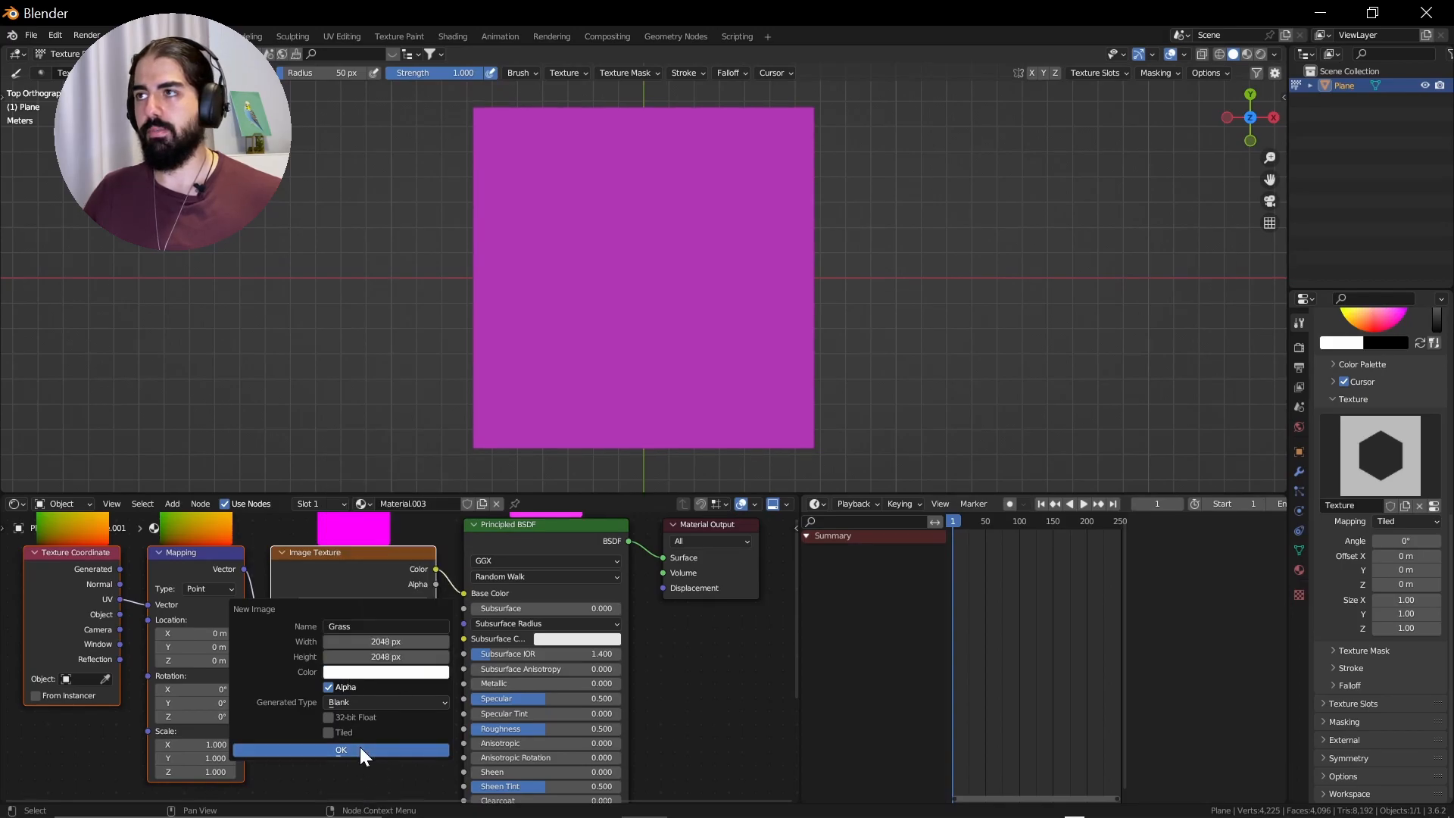
{"action": "left_click", "coordinate": [342, 749]}
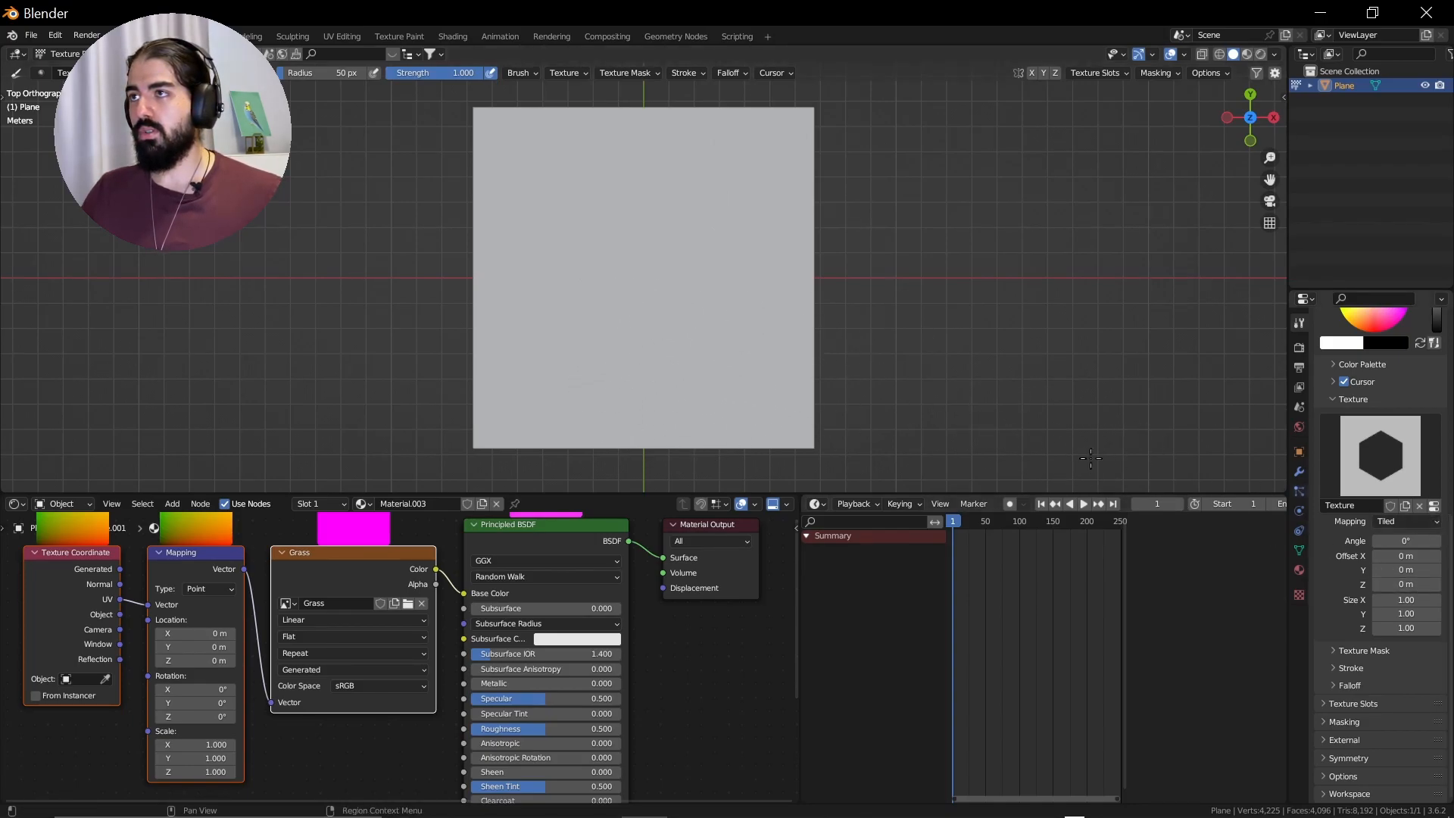
Step: Undo a first test stroke and paint the tiled hexagon pattern over most of the plane, leaving a strip on its right side
{"action": "mouse_move", "coordinate": [598, 265]}
{"action": "left_mouse_down"}
{"action": "mouse_move", "coordinate": [603, 308]}
{"action": "mouse_move", "coordinate": [678, 280]}
{"action": "left_mouse_up"}
{"action": "key", "text": "ctrl+z"}
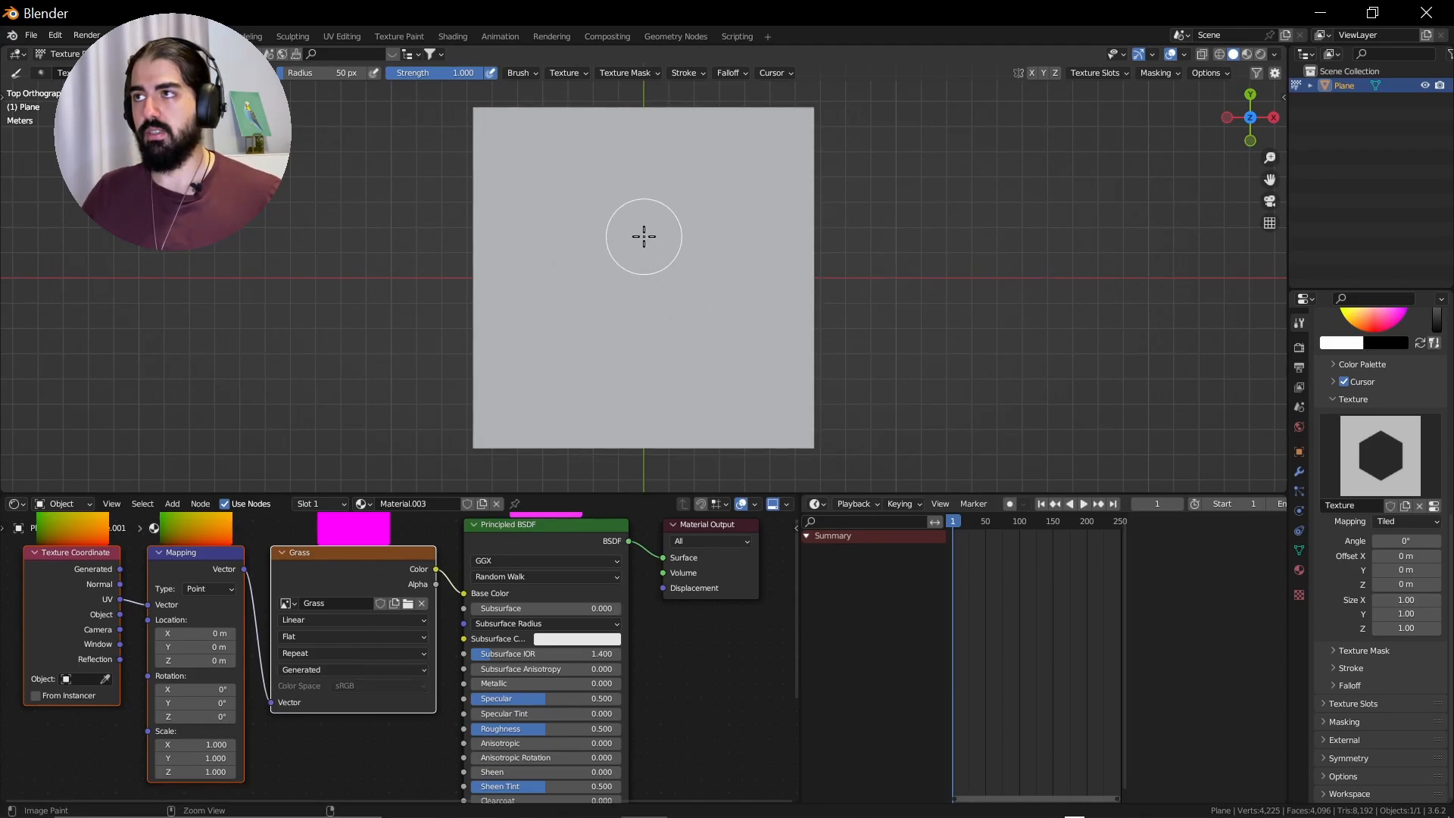
{"action": "mouse_move", "coordinate": [626, 201]}
{"action": "left_mouse_down"}
{"action": "mouse_move", "coordinate": [627, 325]}
{"action": "mouse_move", "coordinate": [527, 302]}
{"action": "mouse_move", "coordinate": [594, 162]}
{"action": "mouse_move", "coordinate": [636, 250]}
{"action": "mouse_move", "coordinate": [601, 243]}
{"action": "mouse_move", "coordinate": [559, 349]}
{"action": "left_mouse_up"}
{"action": "mouse_move", "coordinate": [555, 175]}
{"action": "left_mouse_down"}
{"action": "mouse_move", "coordinate": [520, 164]}
{"action": "mouse_move", "coordinate": [510, 480]}
{"action": "mouse_move", "coordinate": [601, 129]}
{"action": "mouse_move", "coordinate": [593, 481]}
{"action": "mouse_move", "coordinate": [665, 147]}
{"action": "mouse_move", "coordinate": [675, 480]}
{"action": "mouse_move", "coordinate": [682, 260]}
{"action": "mouse_move", "coordinate": [647, 540]}
{"action": "mouse_move", "coordinate": [617, 422]}
{"action": "mouse_move", "coordinate": [529, 376]}
{"action": "mouse_move", "coordinate": [474, 260]}
{"action": "mouse_move", "coordinate": [464, 484]}
{"action": "mouse_move", "coordinate": [468, 144]}
{"action": "mouse_move", "coordinate": [477, 159]}
{"action": "mouse_move", "coordinate": [482, 123]}
{"action": "mouse_move", "coordinate": [490, 565]}
{"action": "left_mouse_up"}
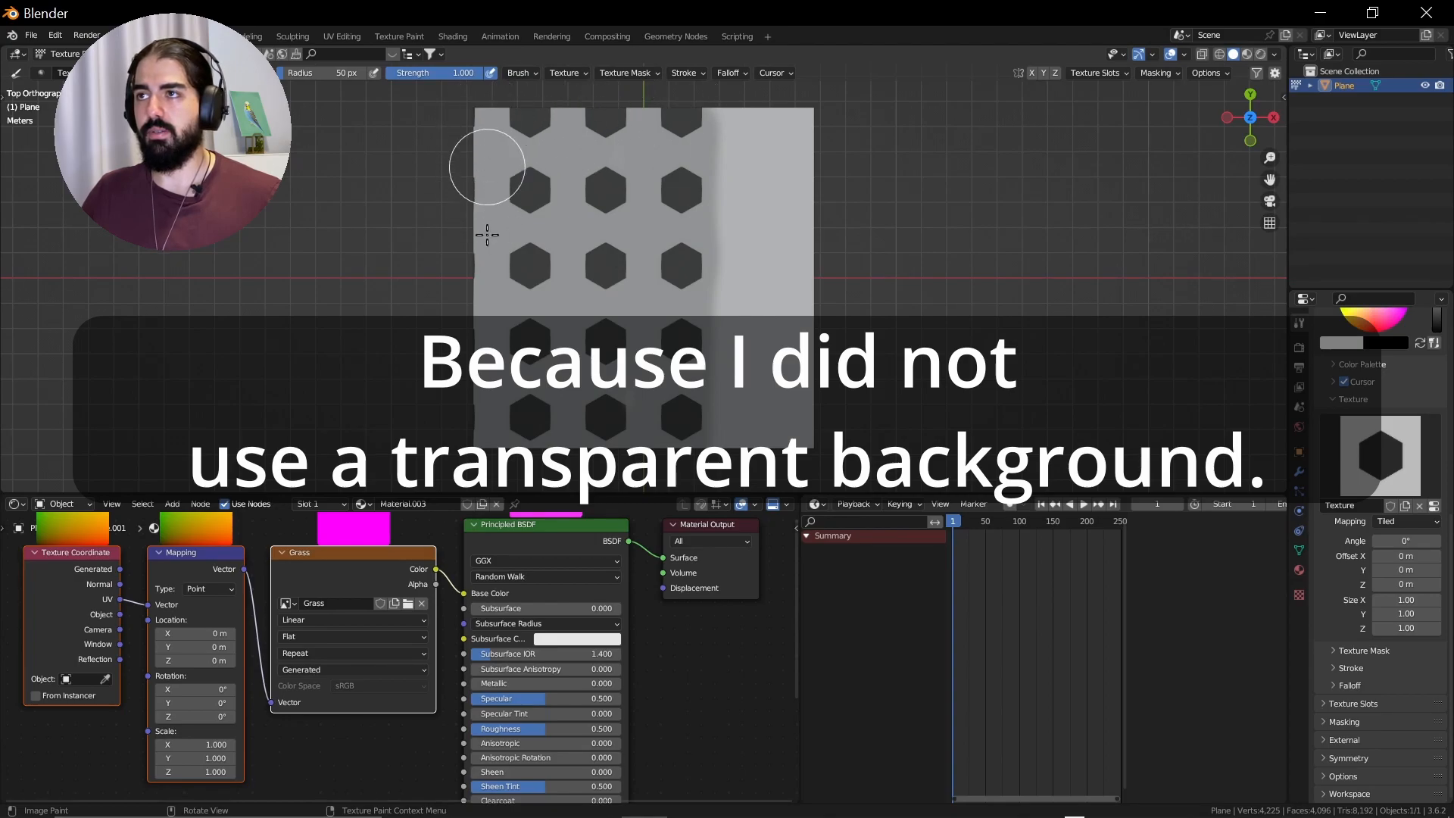
{"action": "scroll", "coordinate": [489, 261], "scroll_direction": "up", "scroll_amount": 2}
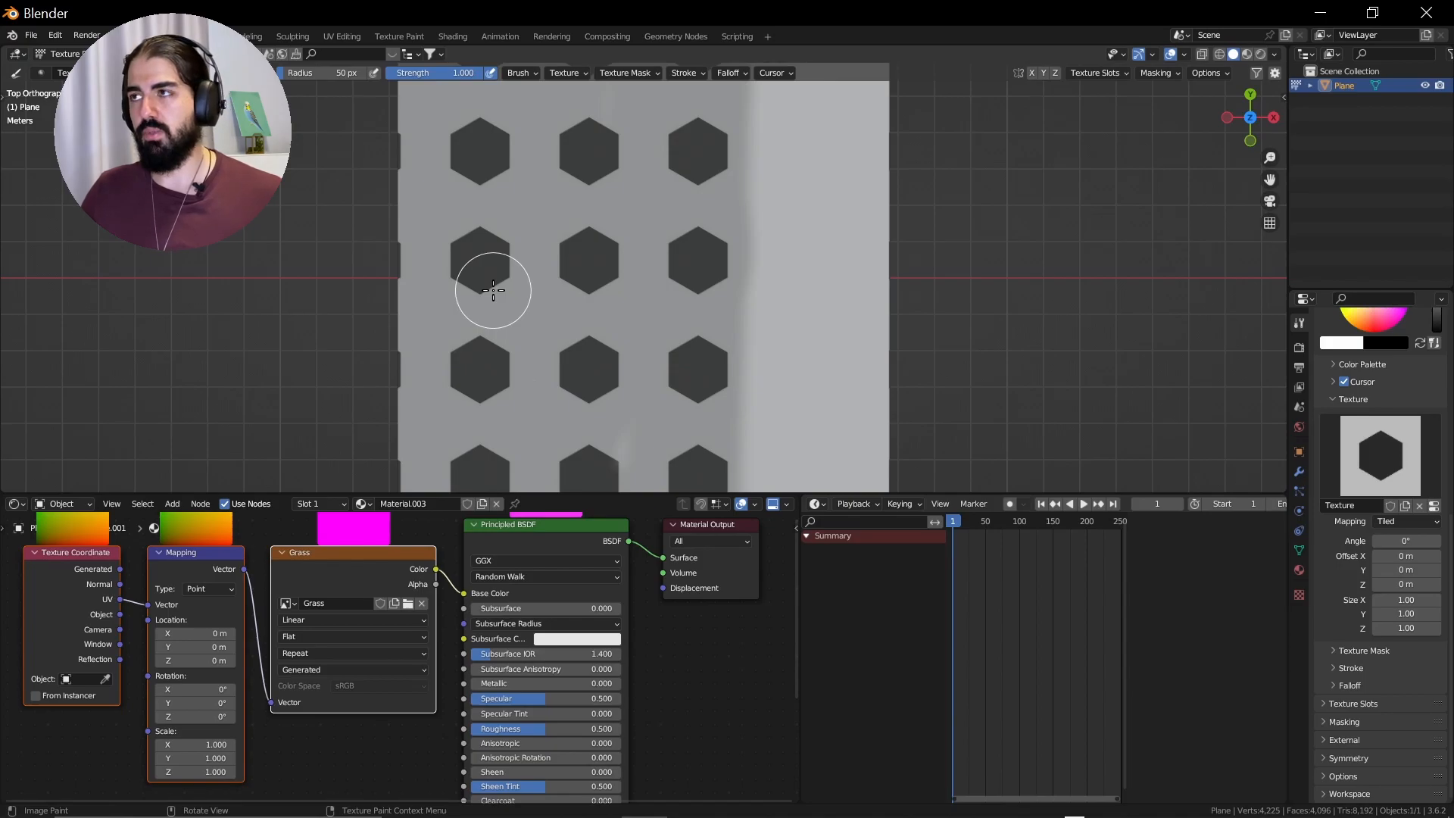
Step: Set the brush texture mapping to Stencil, move the stencil over the plane's unpainted right strip and shrink it
{"action": "left_click", "coordinate": [1398, 523]}
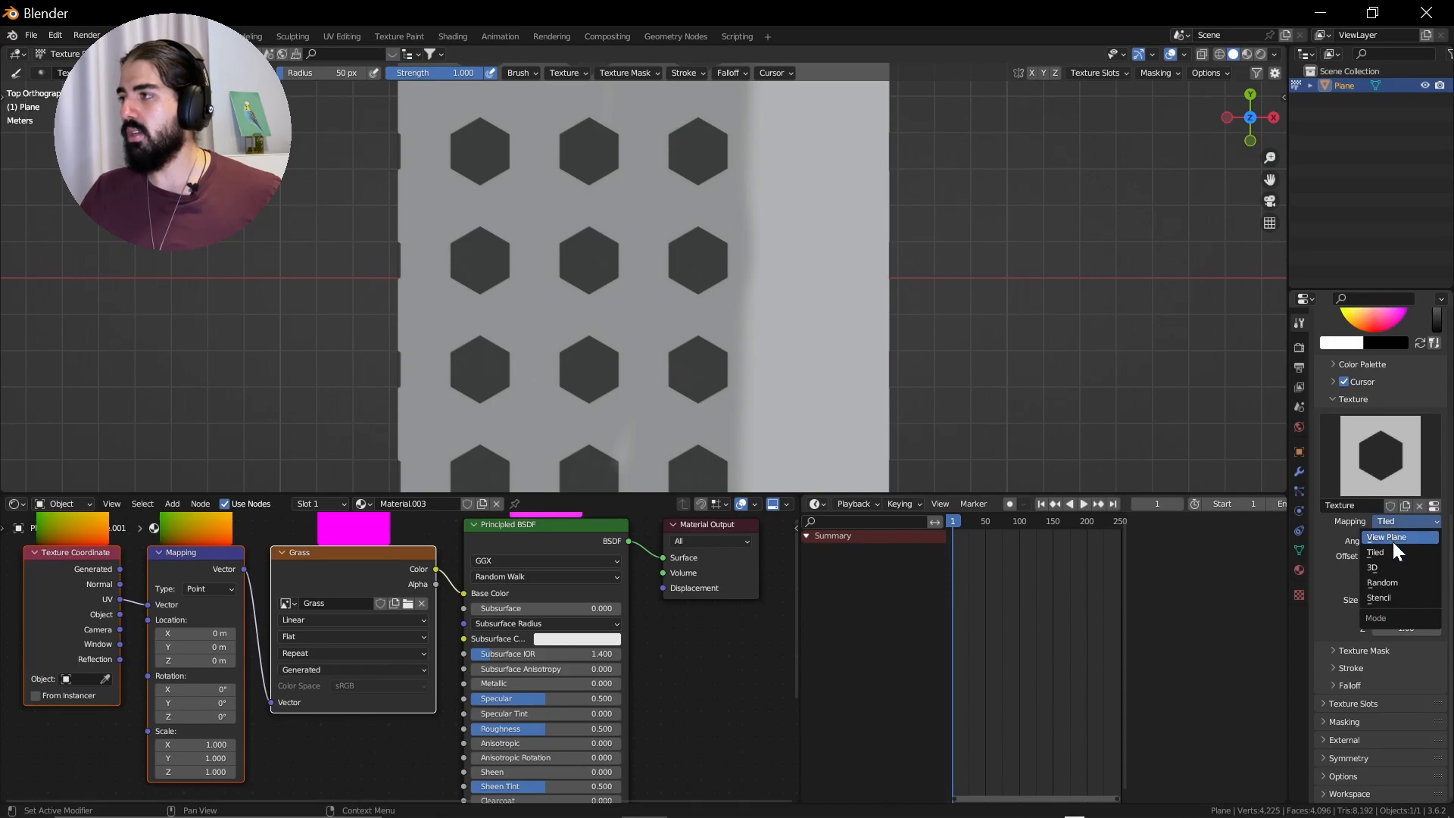
{"action": "left_click", "coordinate": [1403, 599]}
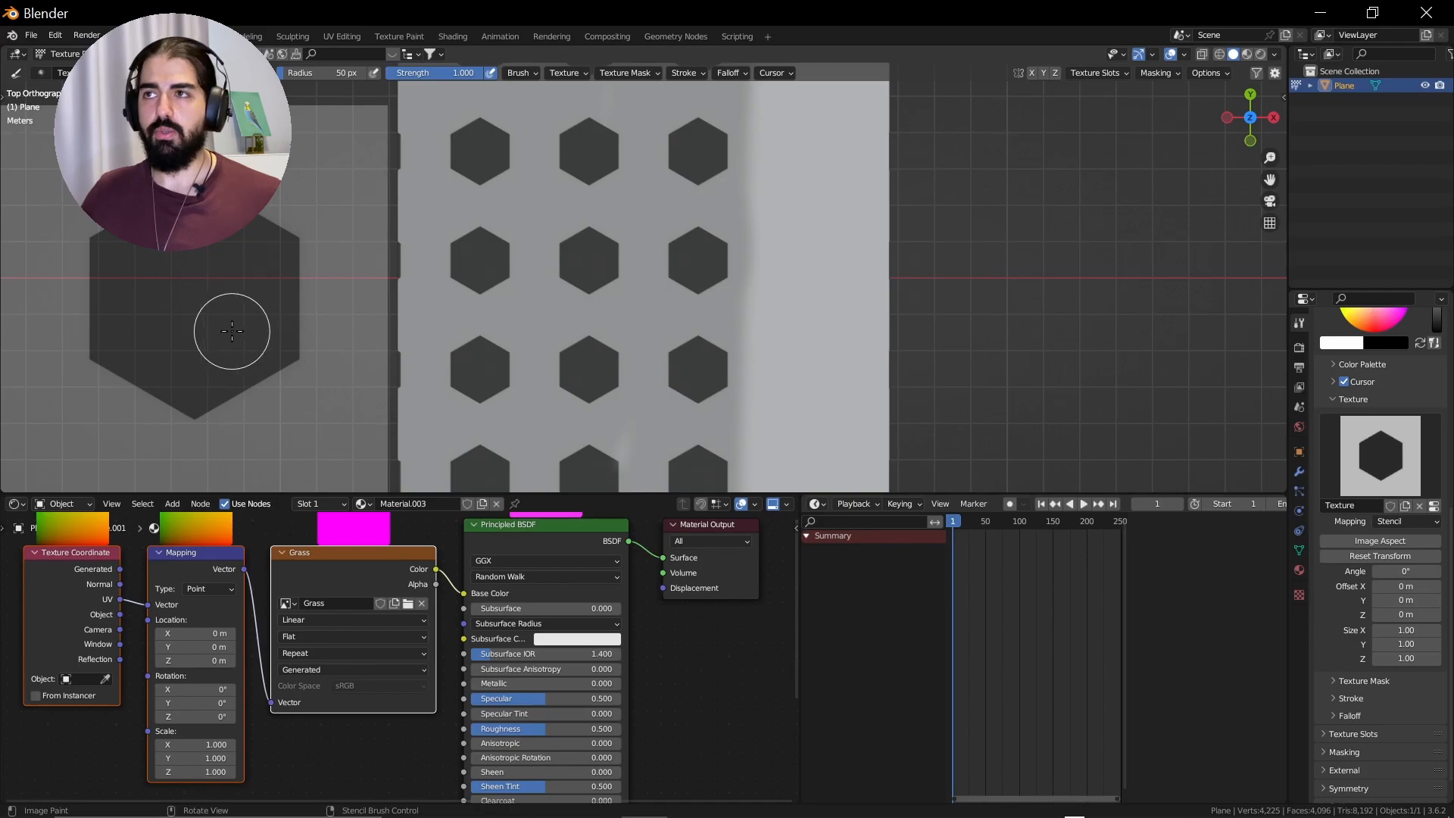
{"action": "right_click_drag", "start_coordinate": [195, 349], "coordinate": [824, 383]}
{"action": "right_click_drag", "start_coordinate": [980, 376], "coordinate": [867, 351], "text": "shift"}
Step: Paint two overlapping hexagons through the stencil on the plane's right strip and move the stencil off the plane
{"action": "left_click", "coordinate": [805, 341]}
{"action": "mouse_move", "coordinate": [805, 341]}
{"action": "left_mouse_down"}
{"action": "mouse_move", "coordinate": [814, 327]}
{"action": "mouse_move", "coordinate": [813, 339]}
{"action": "left_mouse_up"}
{"action": "mouse_move", "coordinate": [824, 353]}
{"action": "right_mouse_down"}
{"action": "mouse_move", "coordinate": [780, 241]}
{"action": "mouse_move", "coordinate": [792, 295]}
{"action": "right_mouse_up"}
{"action": "left_click_drag", "start_coordinate": [792, 295], "coordinate": [788, 303]}
{"action": "mouse_move", "coordinate": [789, 303]}
{"action": "right_mouse_down"}
{"action": "mouse_move", "coordinate": [932, 343]}
{"action": "mouse_move", "coordinate": [964, 317]}
{"action": "right_mouse_up"}
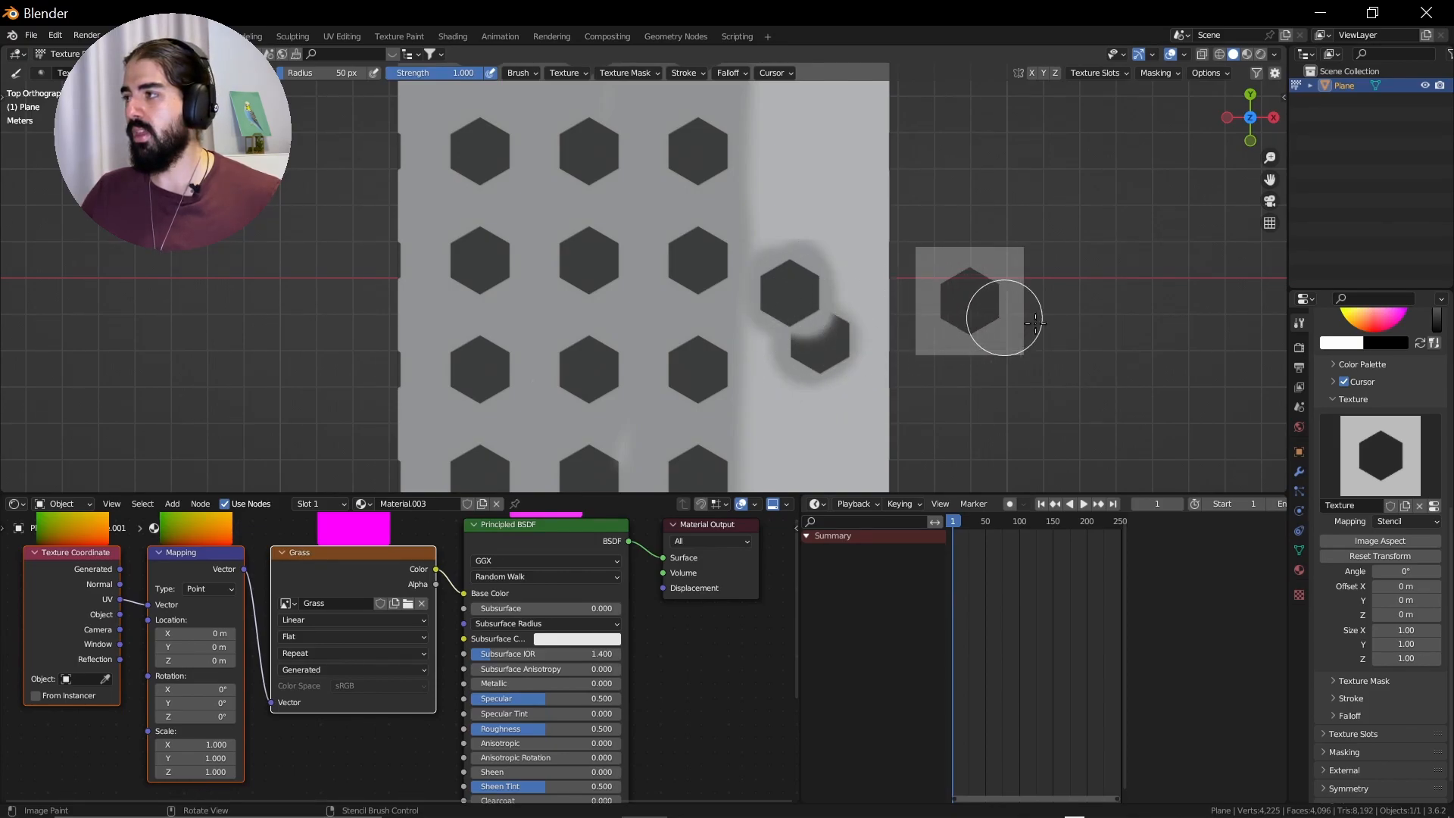
Step: Set the brush texture mapping to 3D and paint a patch of hexagons in the plane's upper right corner
{"action": "left_click", "coordinate": [1418, 522]}
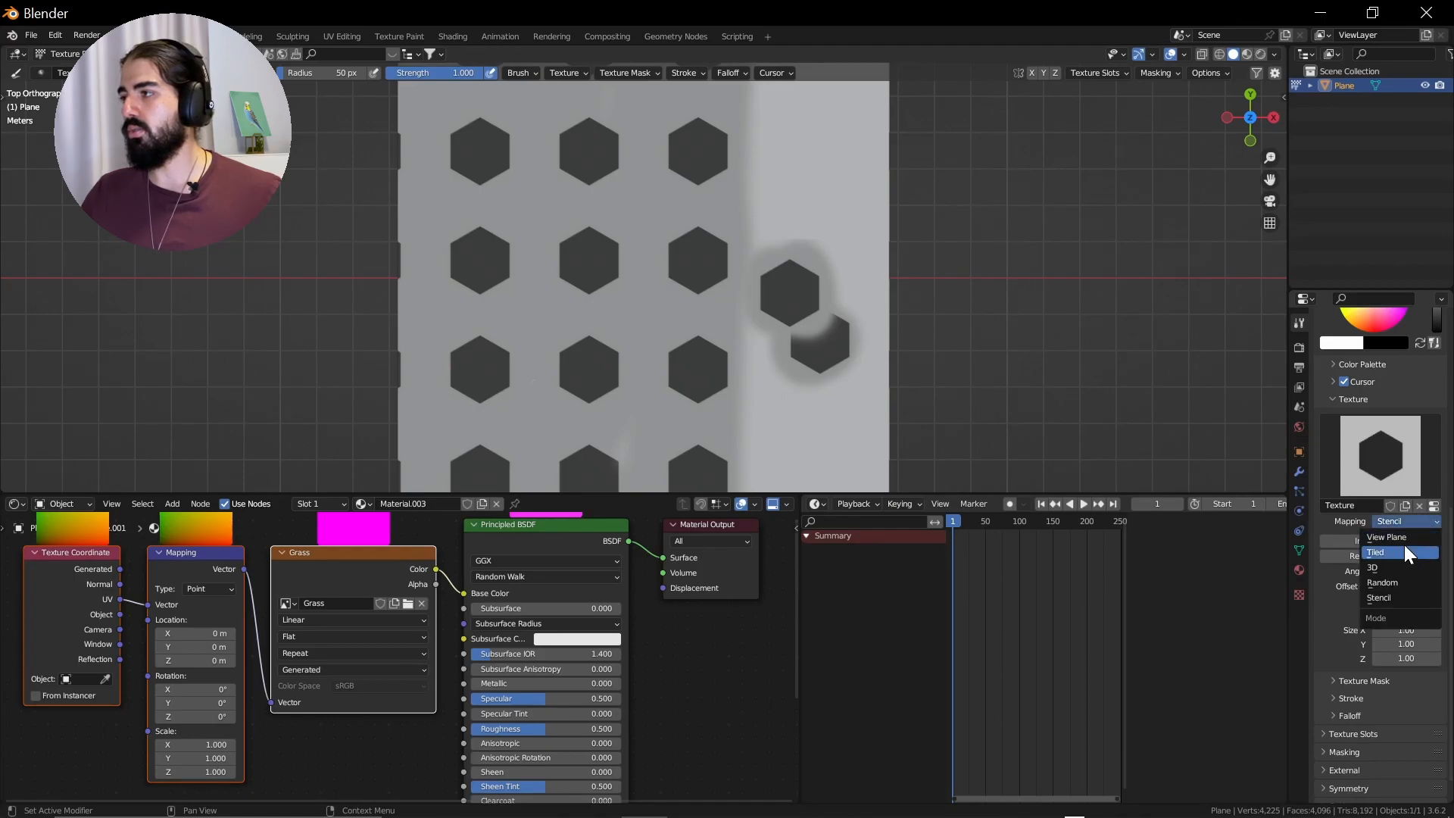
{"action": "left_click", "coordinate": [1394, 567]}
{"action": "mouse_move", "coordinate": [792, 193]}
{"action": "left_mouse_down"}
{"action": "mouse_move", "coordinate": [809, 185]}
{"action": "mouse_move", "coordinate": [799, 123]}
{"action": "mouse_move", "coordinate": [828, 192]}
{"action": "mouse_move", "coordinate": [864, 136]}
{"action": "left_mouse_up"}
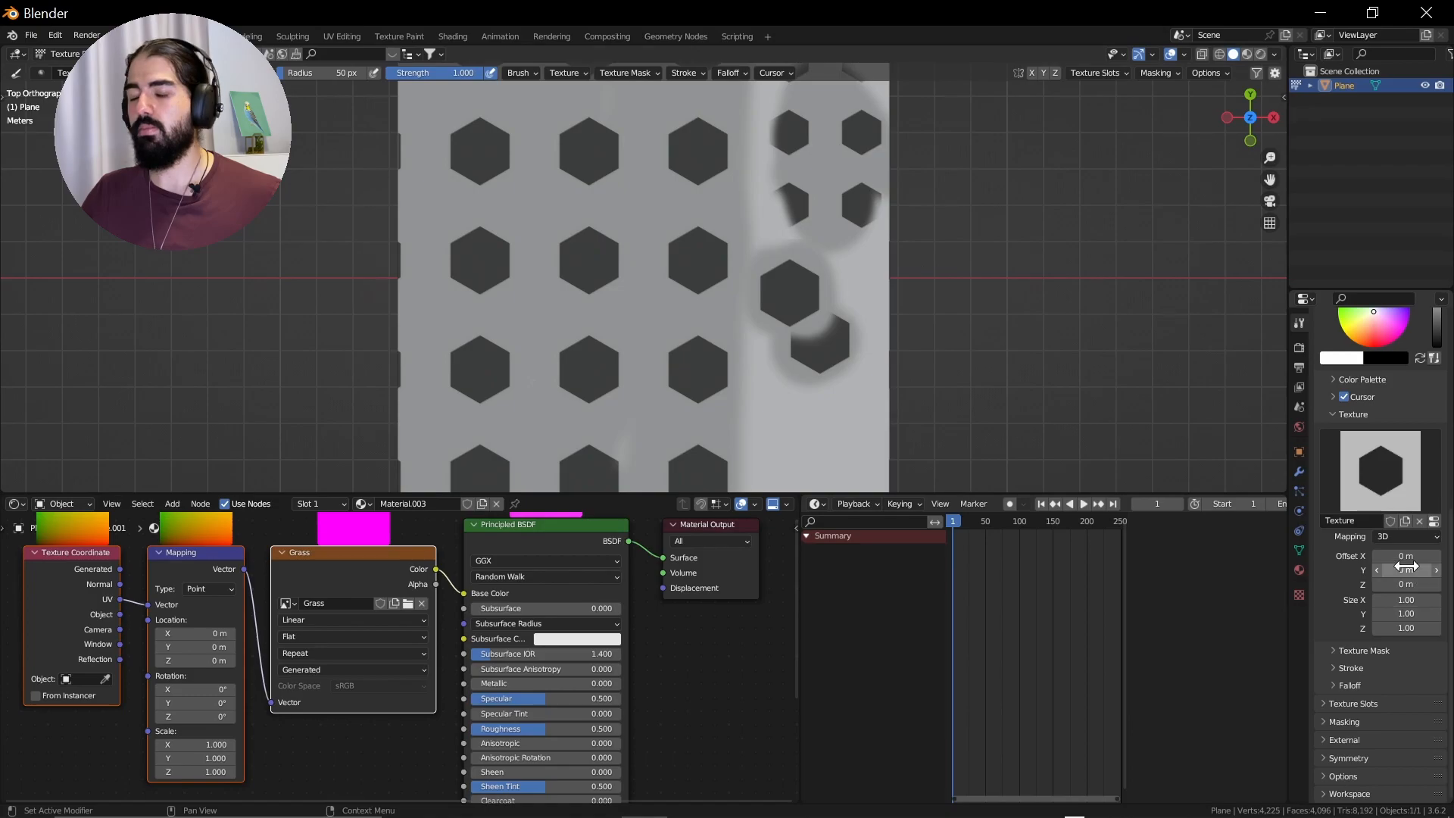
Step: Show the brush texture's image settings, open the plane's particle properties and return to Object Mode
{"action": "left_click", "coordinate": [1299, 595]}
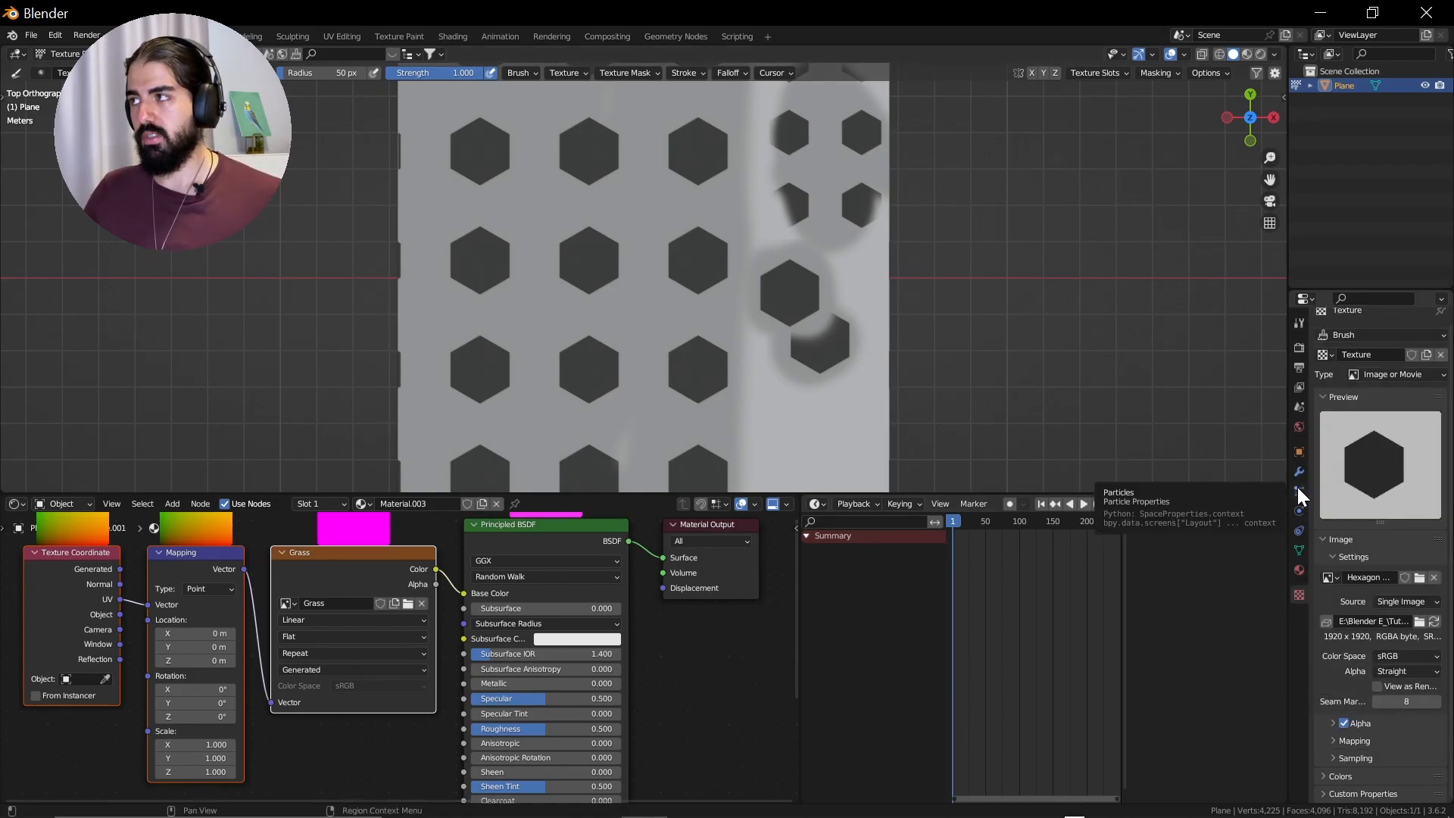
{"action": "left_click", "coordinate": [1298, 490]}
{"action": "mouse_move", "coordinate": [886, 343]}
{"action": "middle_mouse_down"}
{"action": "mouse_move", "coordinate": [870, 315]}
{"action": "mouse_move", "coordinate": [753, 279]}
{"action": "middle_mouse_up"}
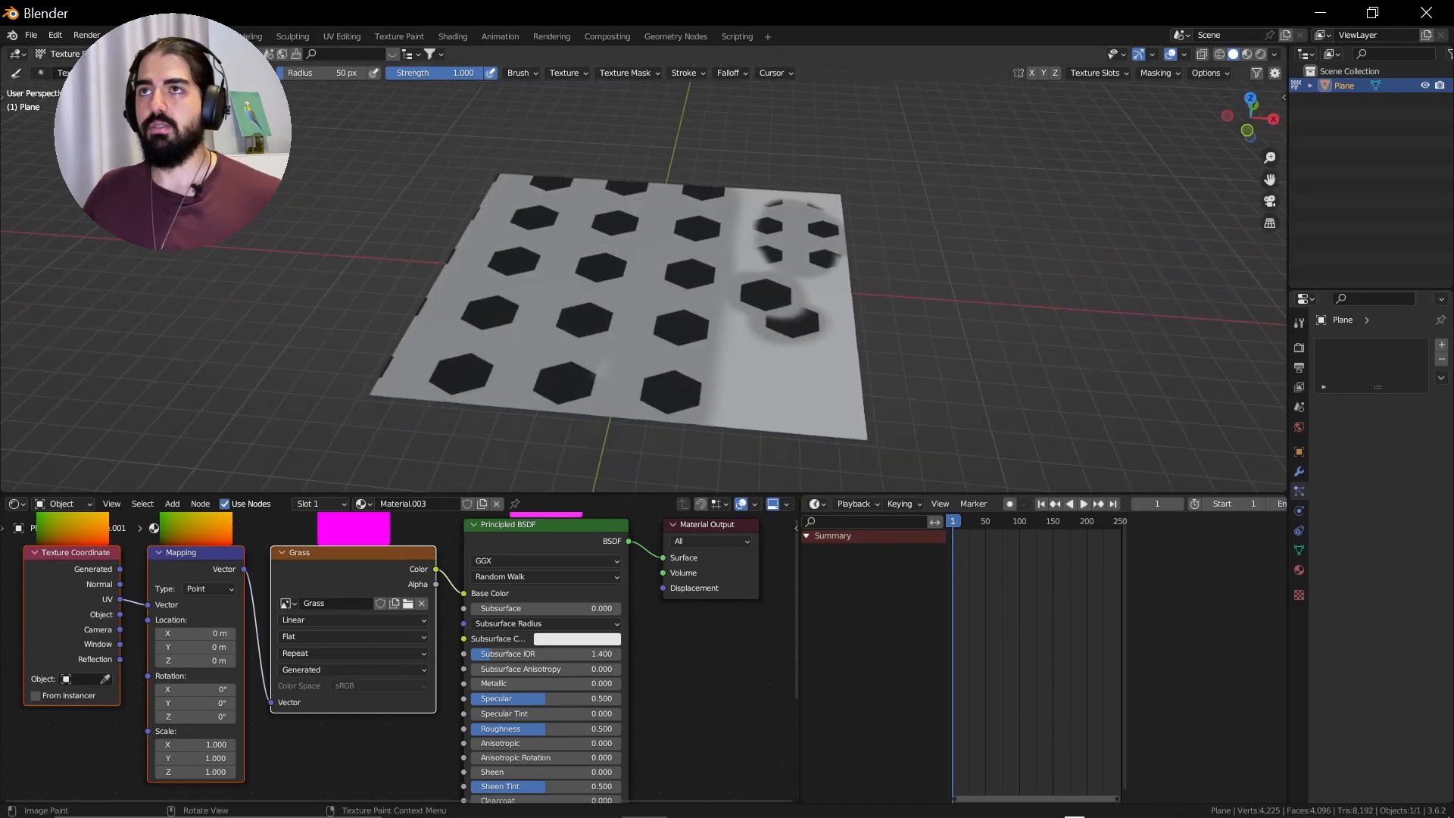
{"action": "left_click", "coordinate": [64, 54]}
{"action": "left_click", "coordinate": [62, 69]}
Step: Add a Monkey mesh and move it about 12 m along the negative X axis, clear of the plane
{"action": "key", "text": "shift+a"}
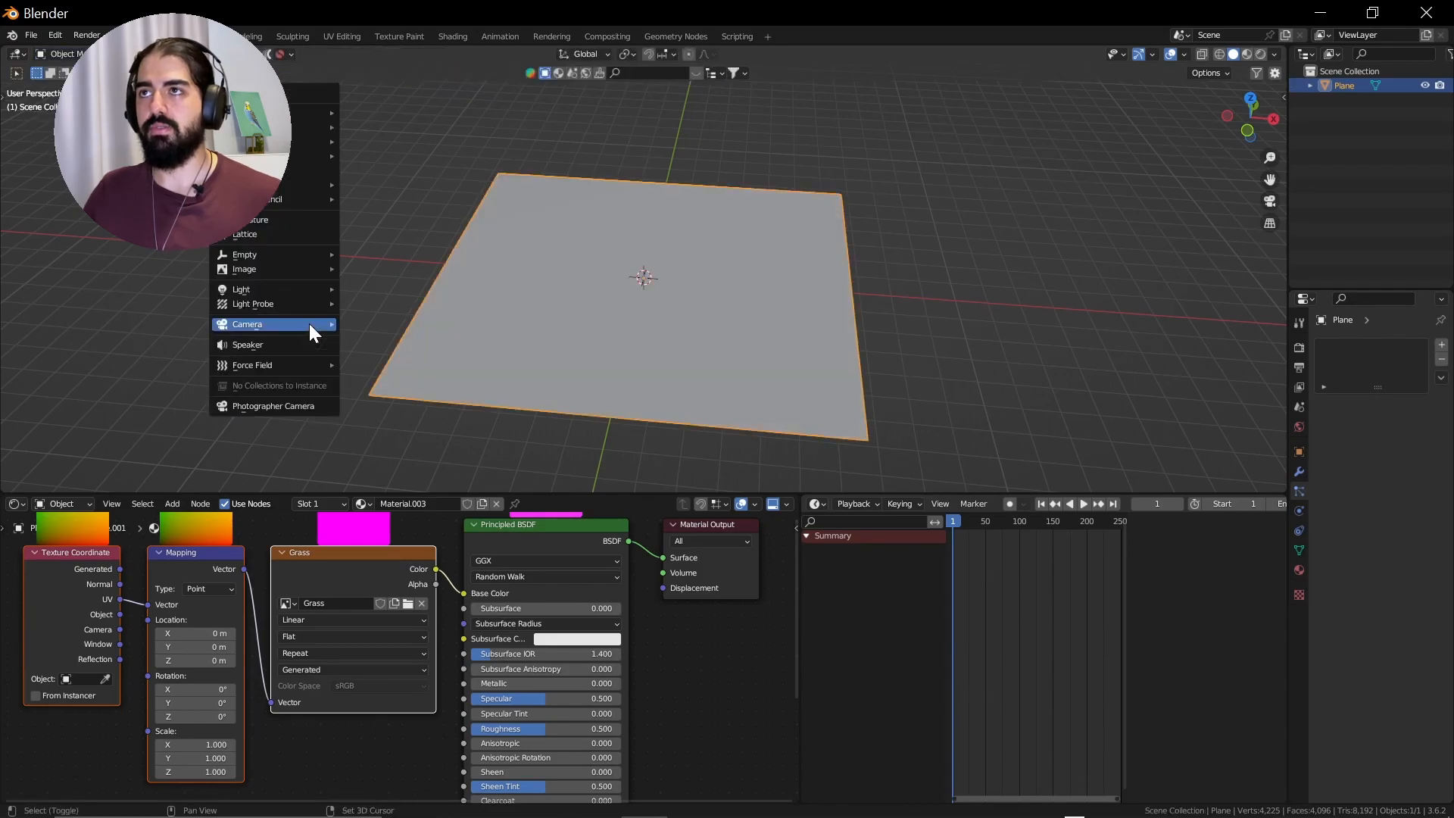
{"action": "mouse_move", "coordinate": [318, 113]}
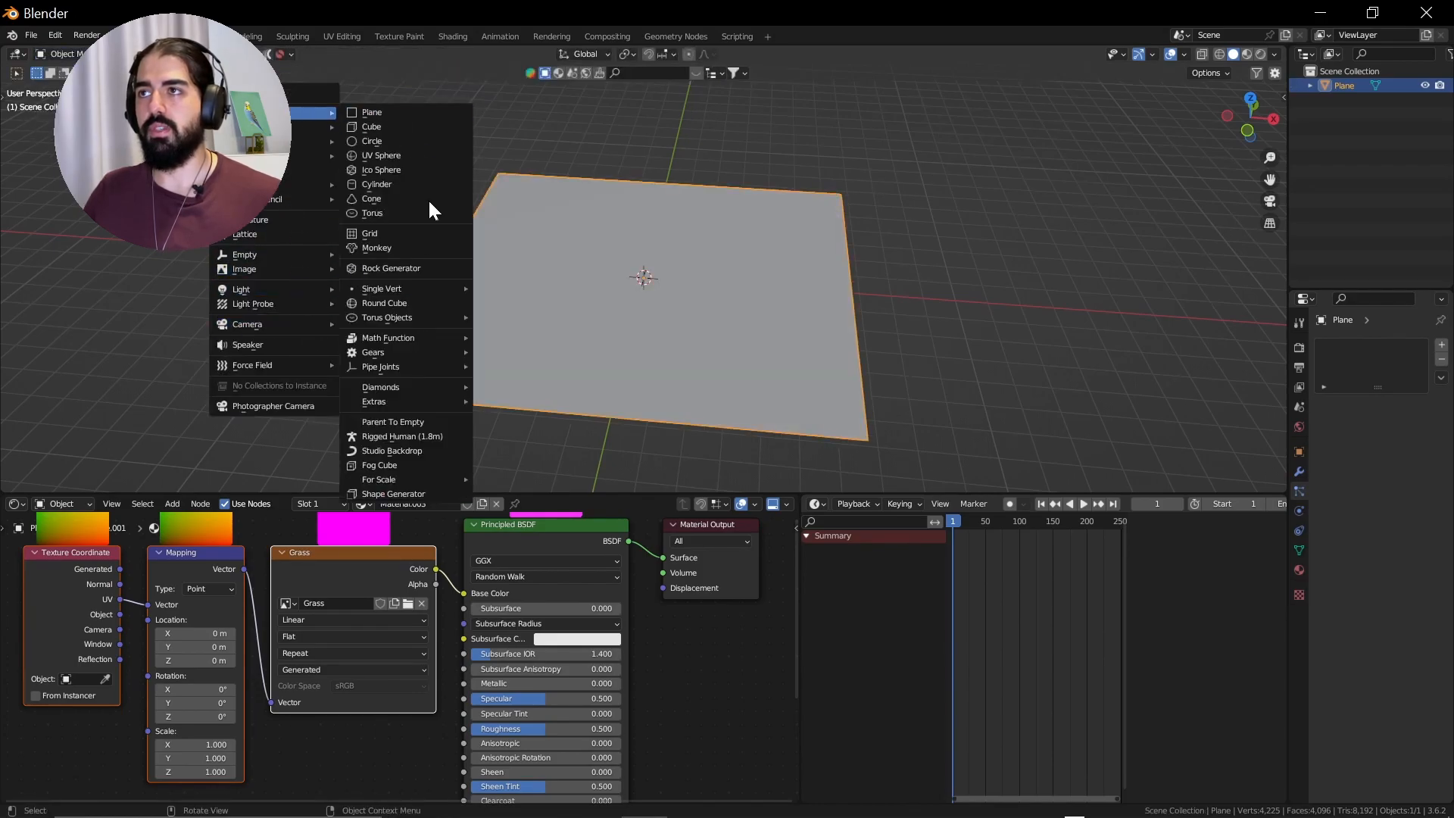
{"action": "left_click", "coordinate": [419, 252]}
{"action": "key", "text": "g"}
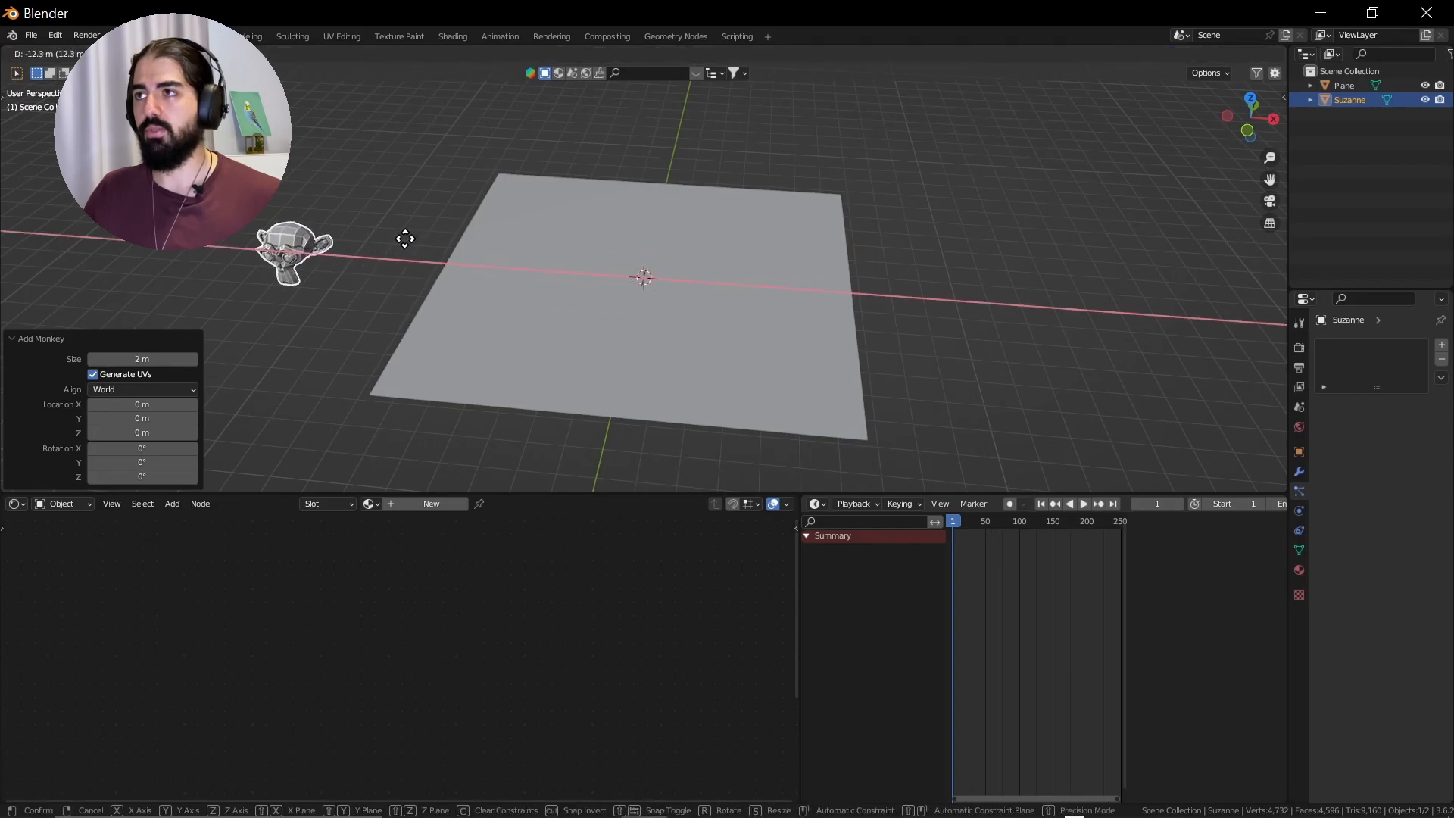
{"action": "left_click", "coordinate": [394, 236]}
Step: Add a particle system to the plane and set its type to Hair
{"action": "left_click", "coordinate": [643, 284]}
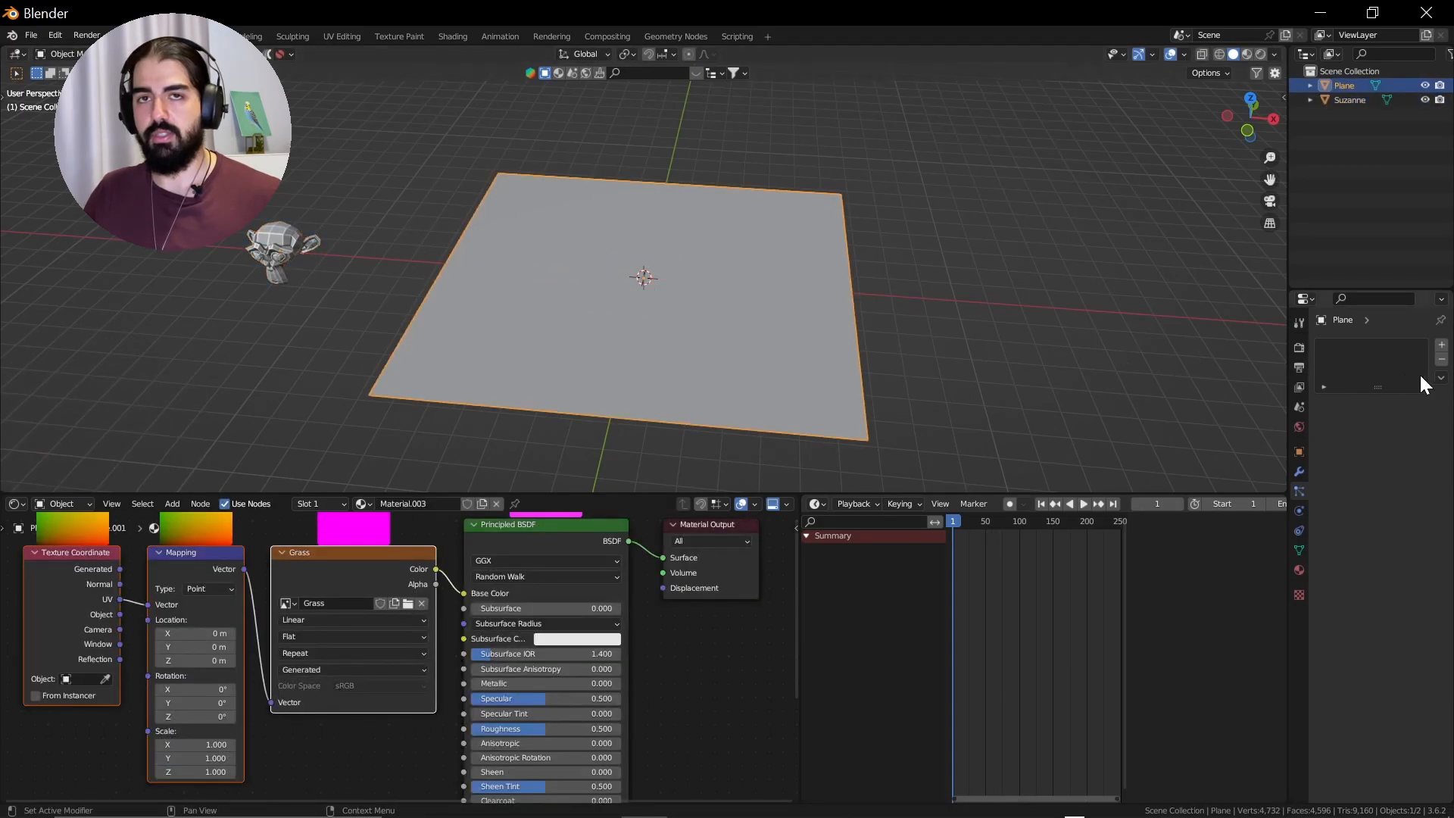
{"action": "left_click", "coordinate": [1441, 347]}
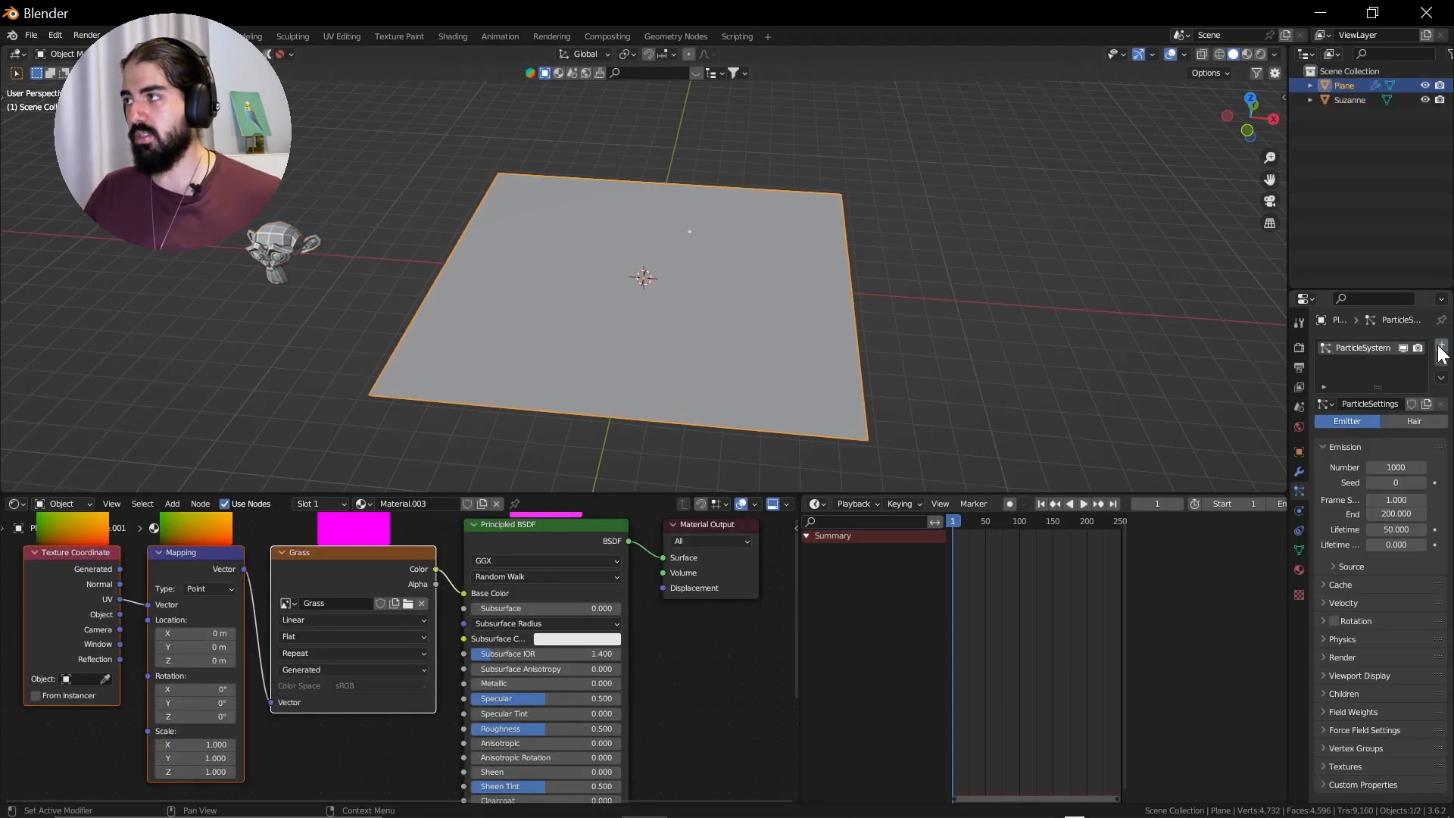
{"action": "left_click", "coordinate": [1403, 425]}
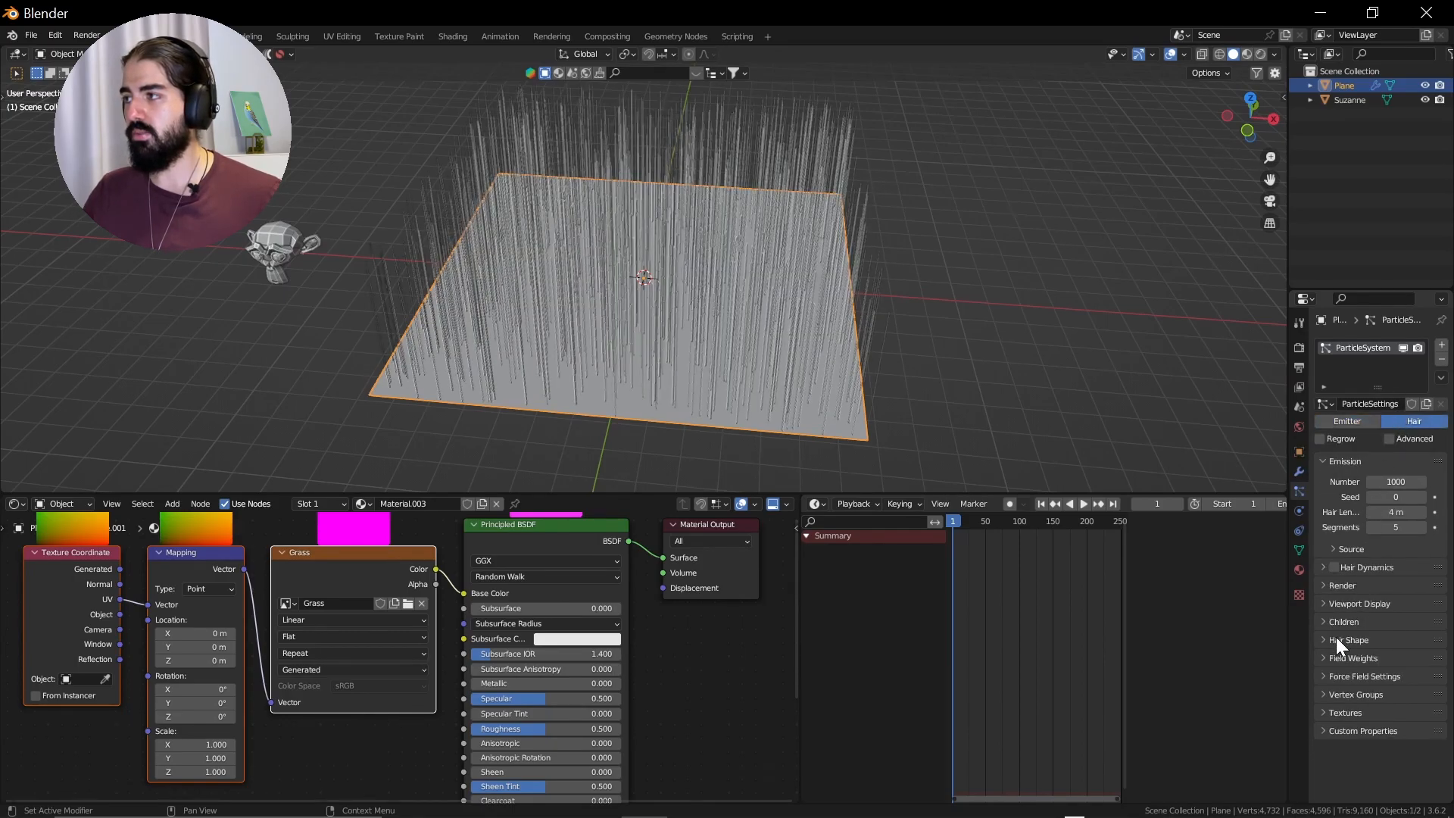
Step: Render the plane's hair particles as Object, with Suzanne as the instance object
{"action": "left_click", "coordinate": [1339, 585]}
{"action": "scroll", "coordinate": [1356, 577], "scroll_direction": "down", "scroll_amount": 3}
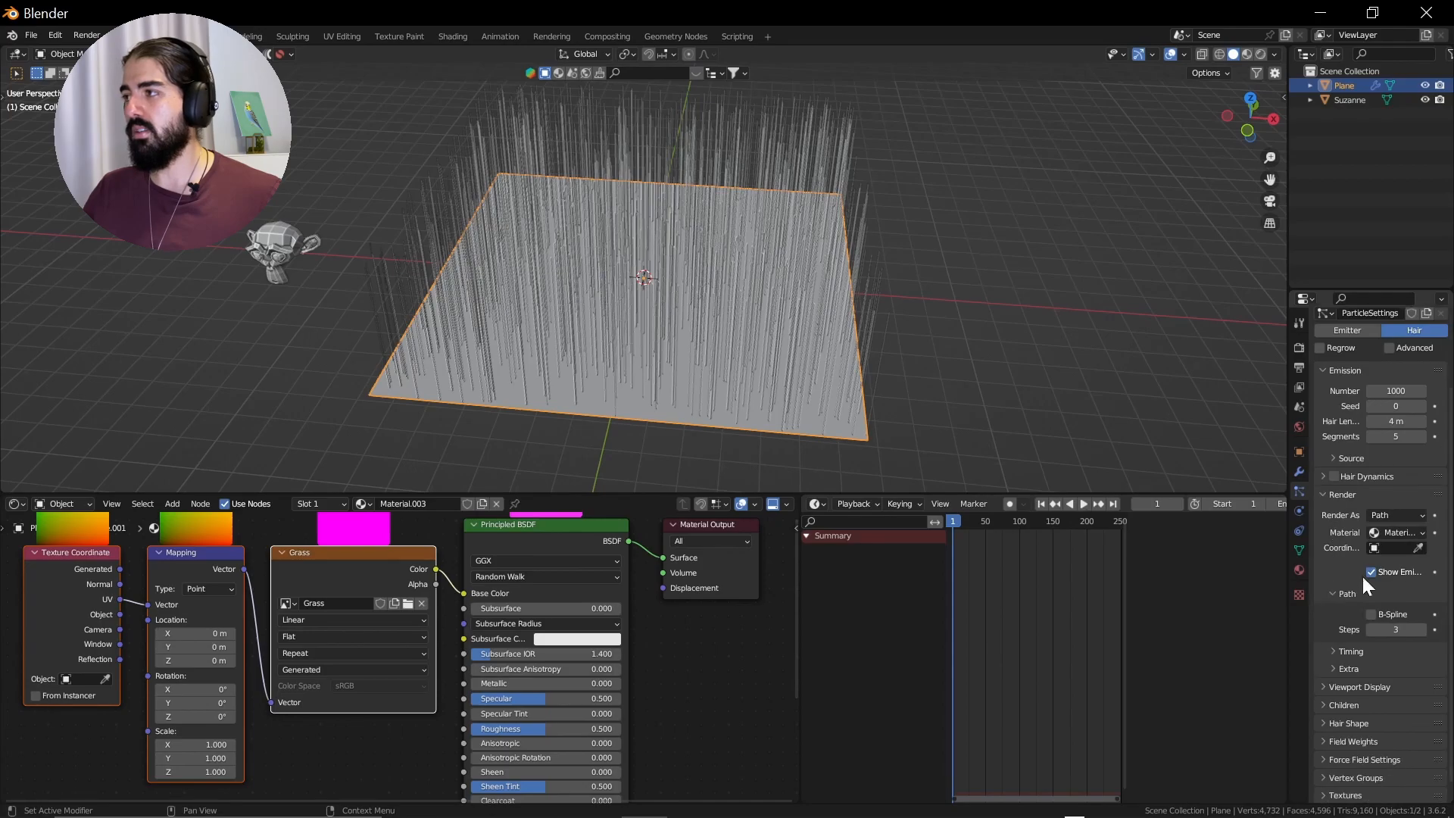
{"action": "left_click", "coordinate": [1400, 514]}
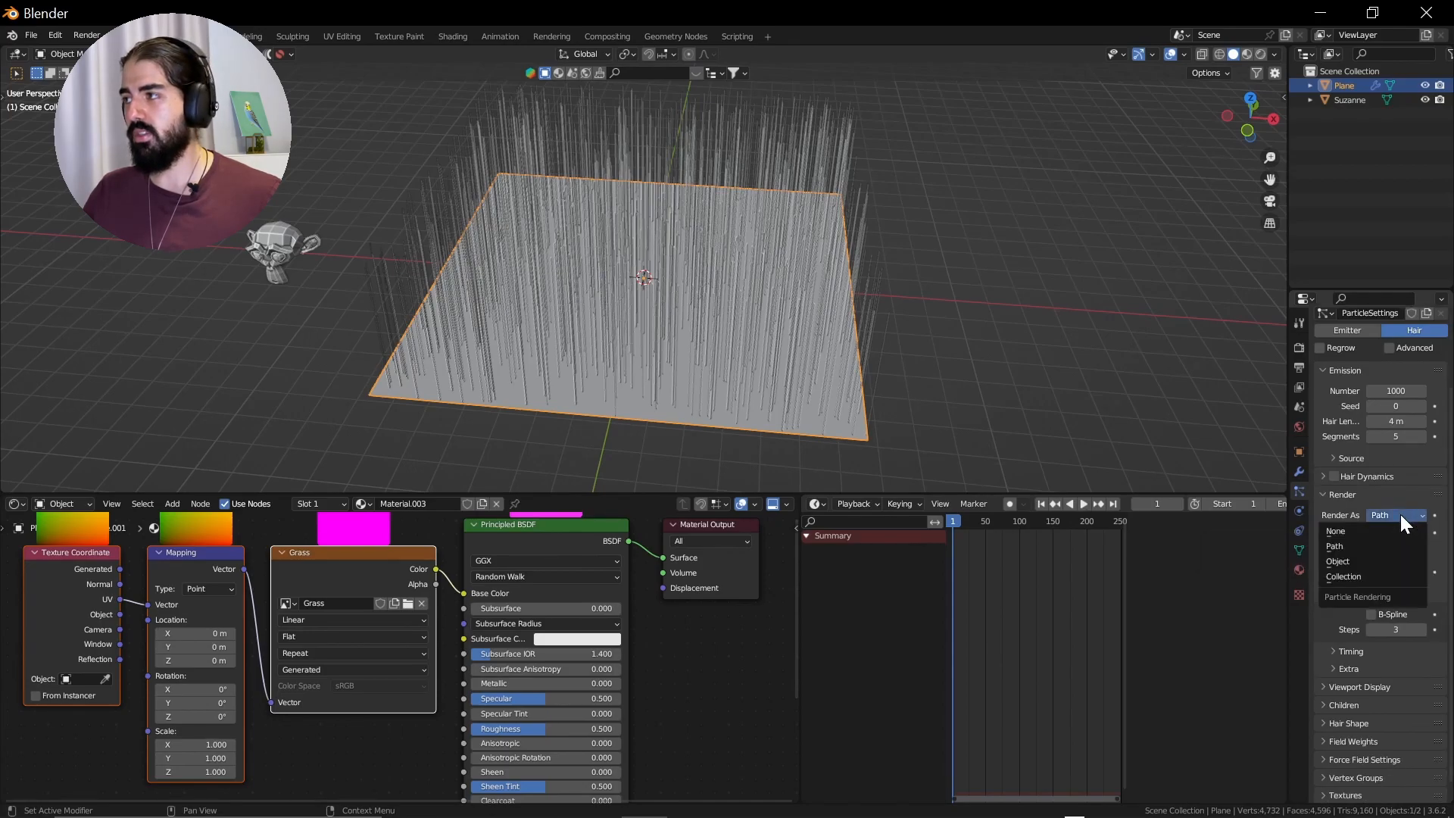
{"action": "left_click", "coordinate": [1377, 561]}
{"action": "left_click", "coordinate": [1413, 615]}
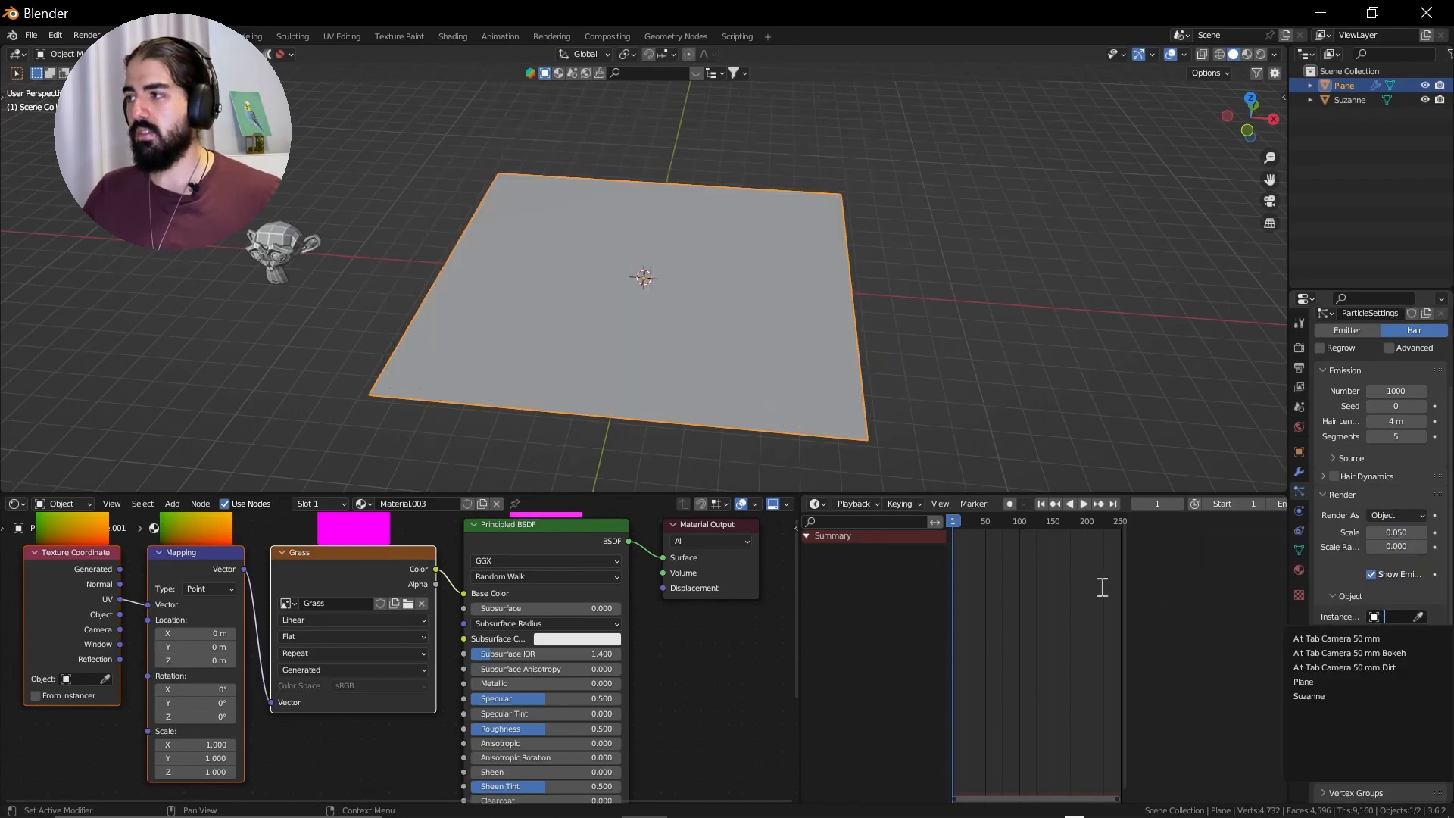
{"action": "left_click", "coordinate": [1305, 696]}
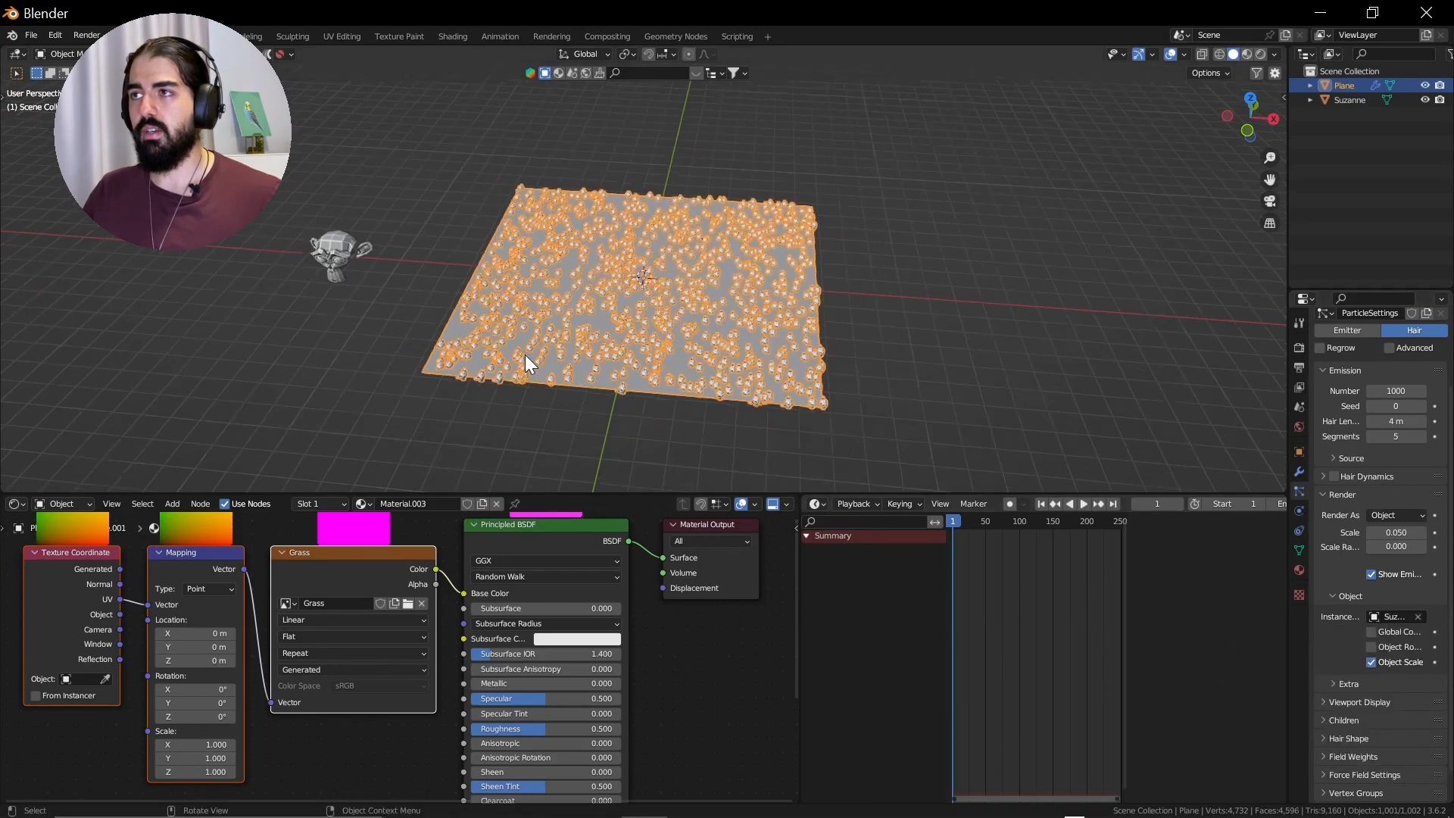
Step: Rotate the original Suzanne monkey beside the plane about its X axis, trying the Y axis in between
{"action": "scroll", "coordinate": [527, 354], "scroll_direction": "up", "scroll_amount": 6}
{"action": "middle_click_drag", "start_coordinate": [525, 351], "coordinate": [848, 239], "text": "shift"}
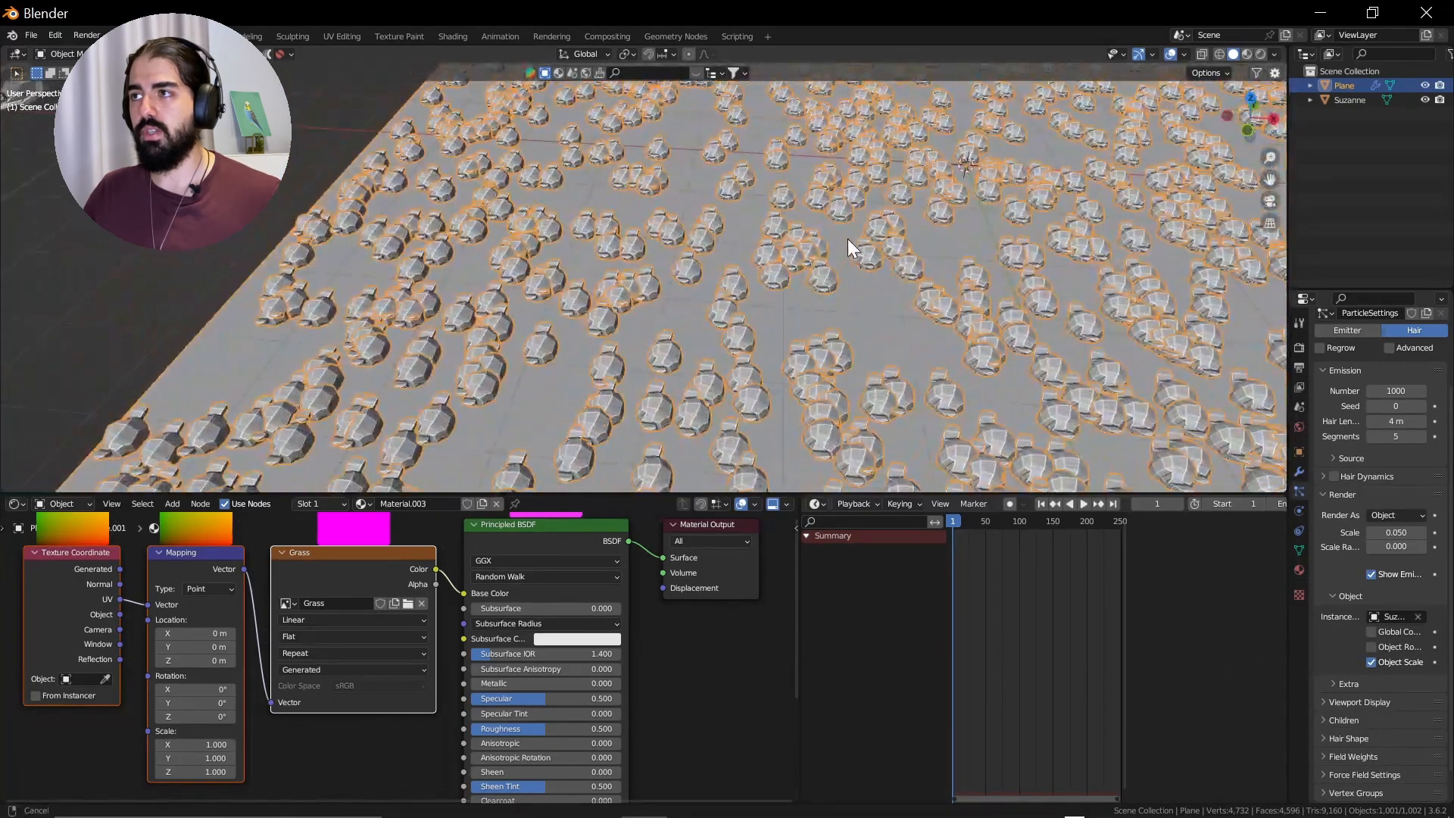
{"action": "scroll", "coordinate": [956, 184], "scroll_direction": "down", "scroll_amount": 3}
{"action": "scroll", "coordinate": [384, 203], "scroll_direction": "down", "scroll_amount": 2}
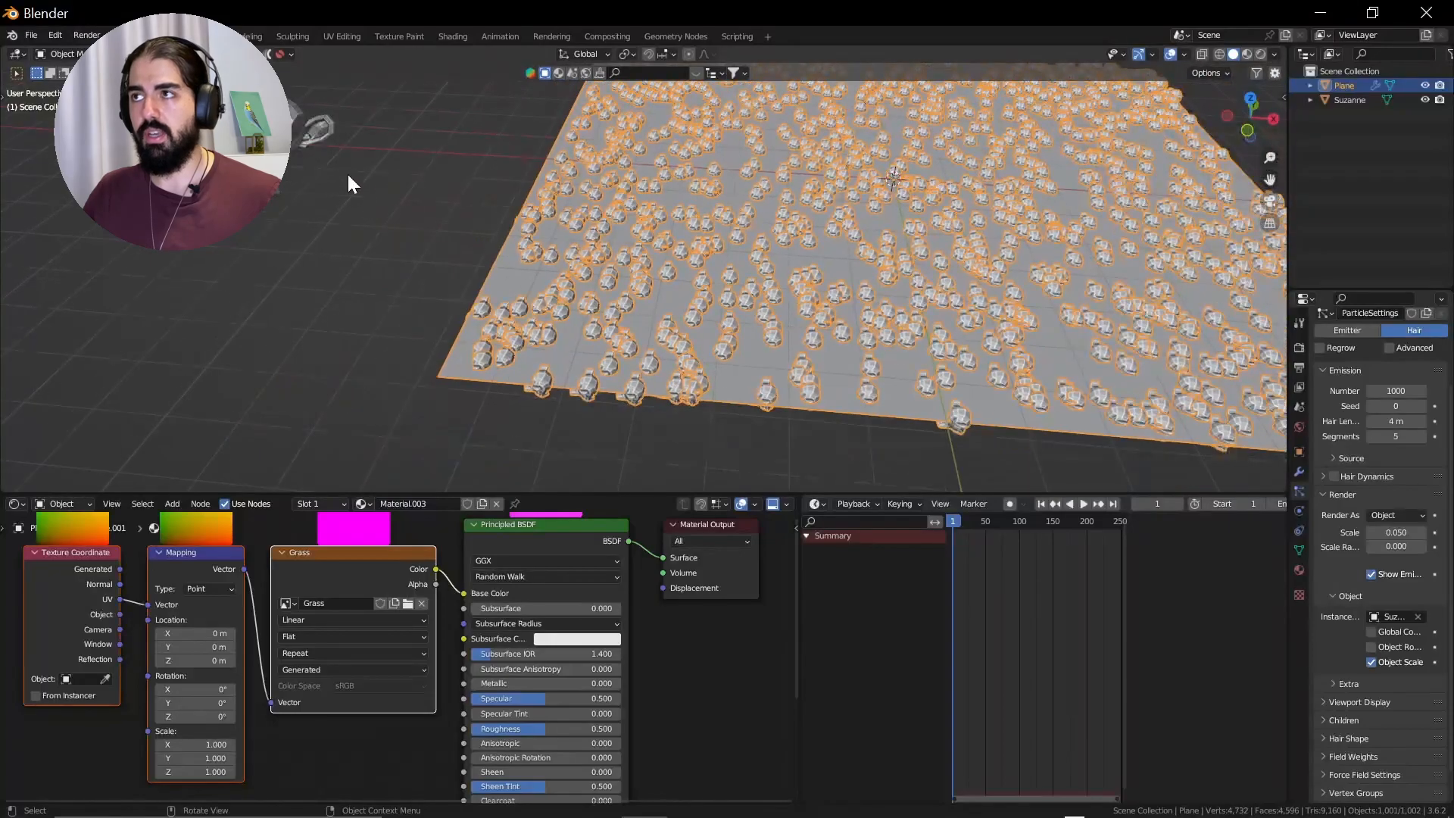
{"action": "left_click", "coordinate": [265, 147]}
{"action": "key", "text": "t"}
{"action": "key", "text": "r"}
{"action": "key", "text": "x"}
{"action": "key", "text": "y"}
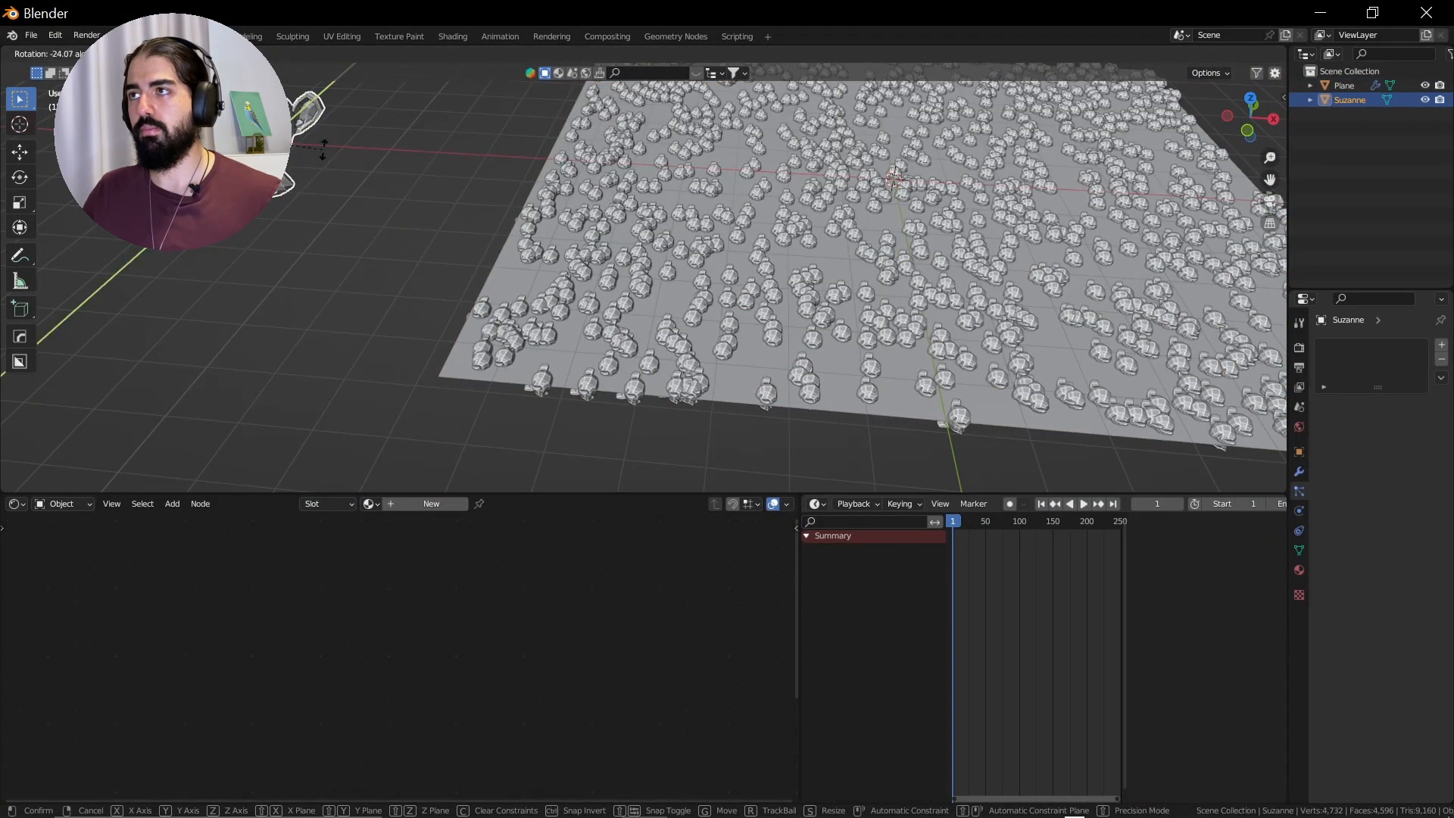
{"action": "key", "text": "x"}
{"action": "left_click", "coordinate": [325, 147]}
Step: Enable Object Rotation for the monkey instances in the plane's particle system
{"action": "left_click", "coordinate": [874, 256]}
{"action": "scroll", "coordinate": [1424, 628], "scroll_direction": "down", "scroll_amount": 3}
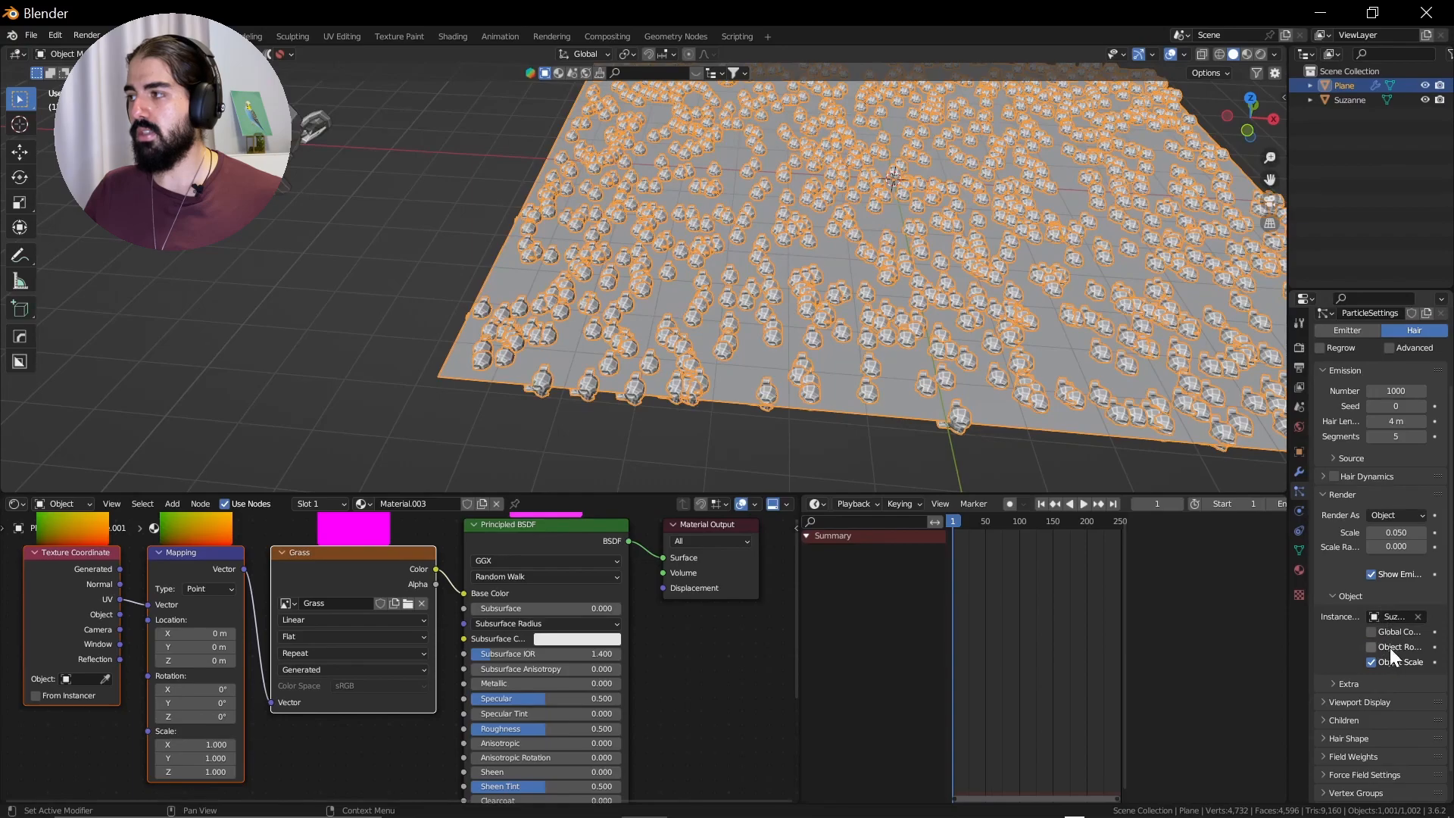
{"action": "left_click", "coordinate": [1374, 648]}
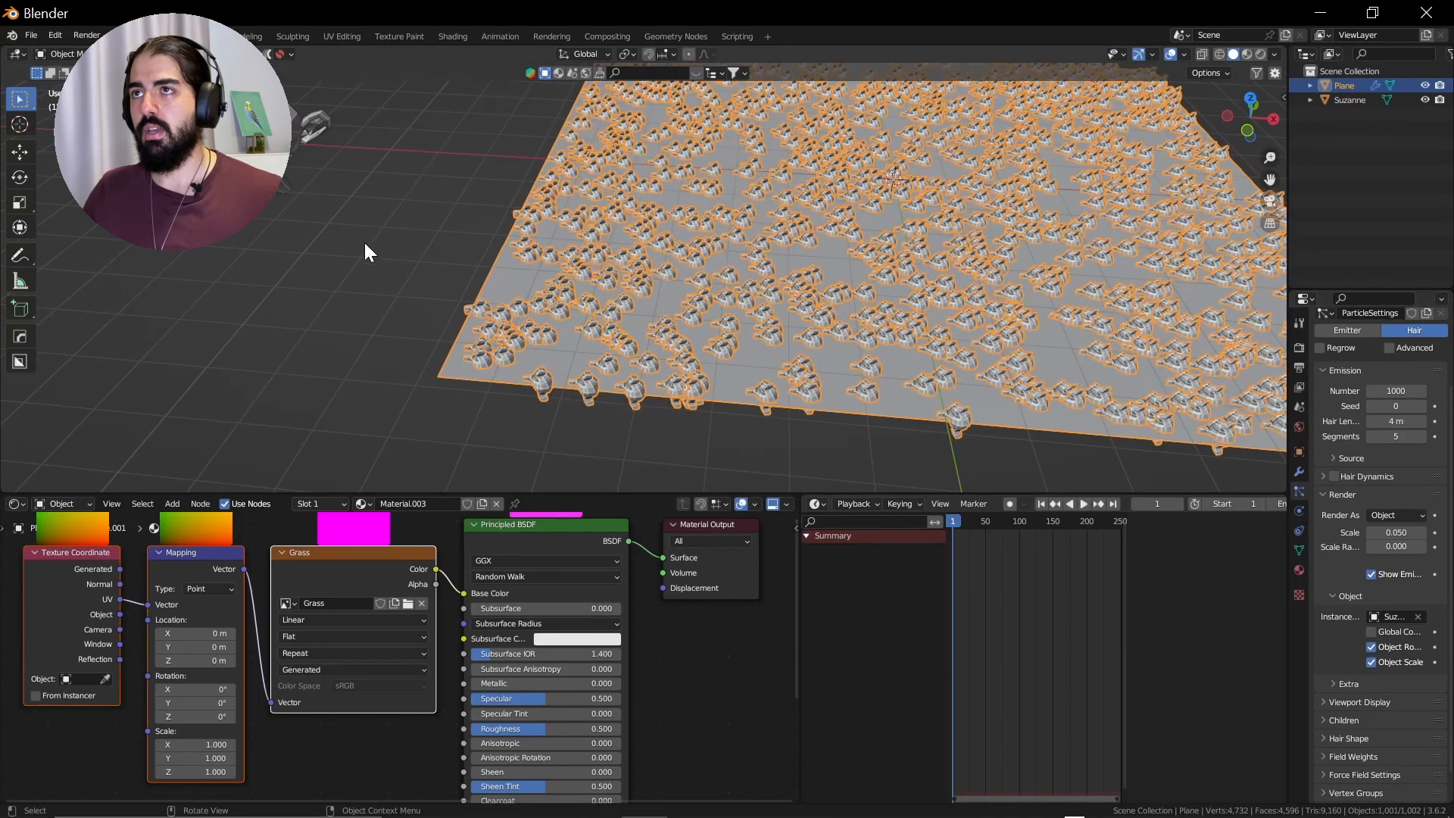
Step: Rotate the original Suzanne monkey about the Z axis after trying the Y axis
{"action": "left_click", "coordinate": [265, 149]}
{"action": "key", "text": "t"}
{"action": "key", "text": "r"}
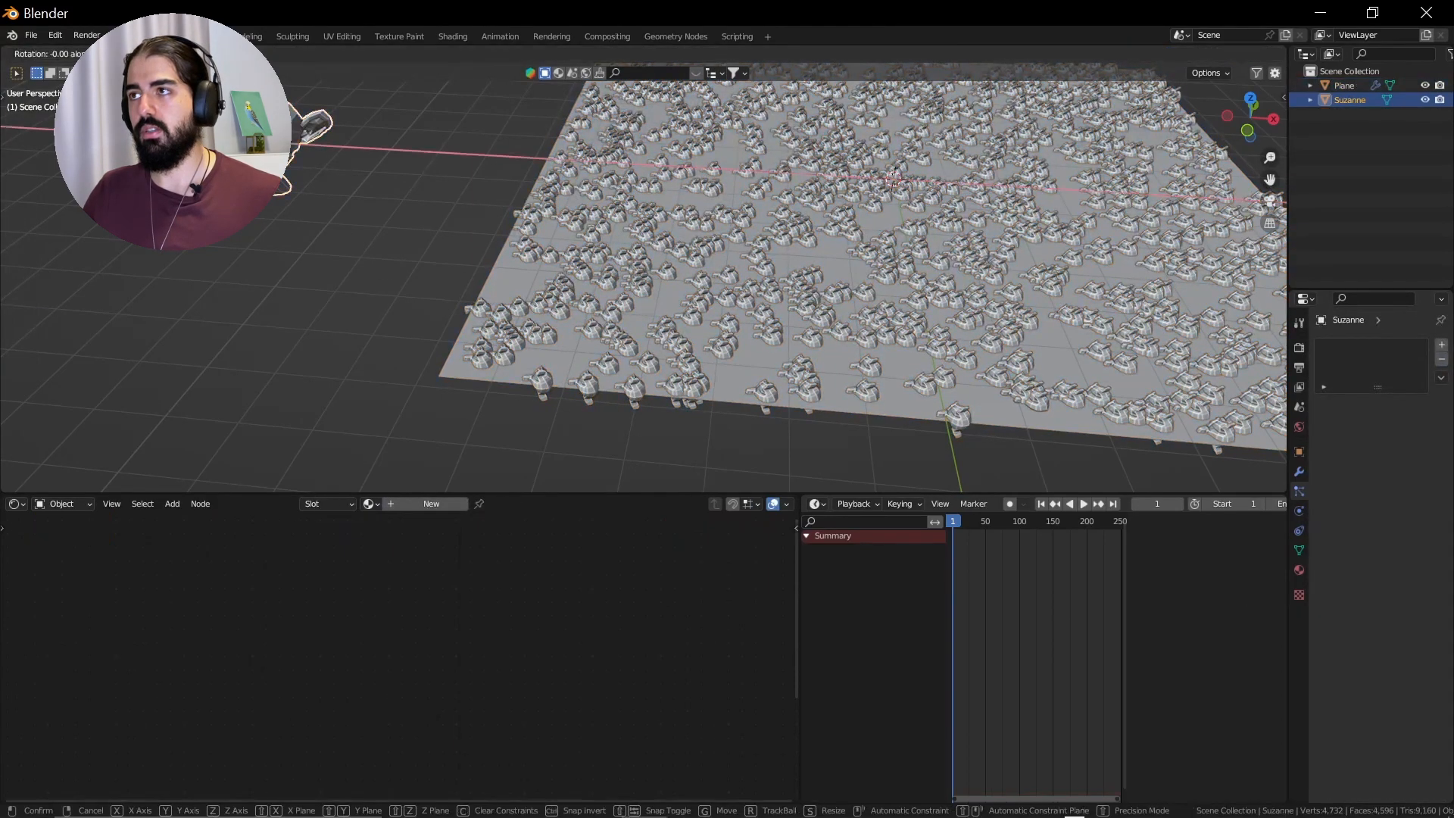
{"action": "key", "text": "y"}
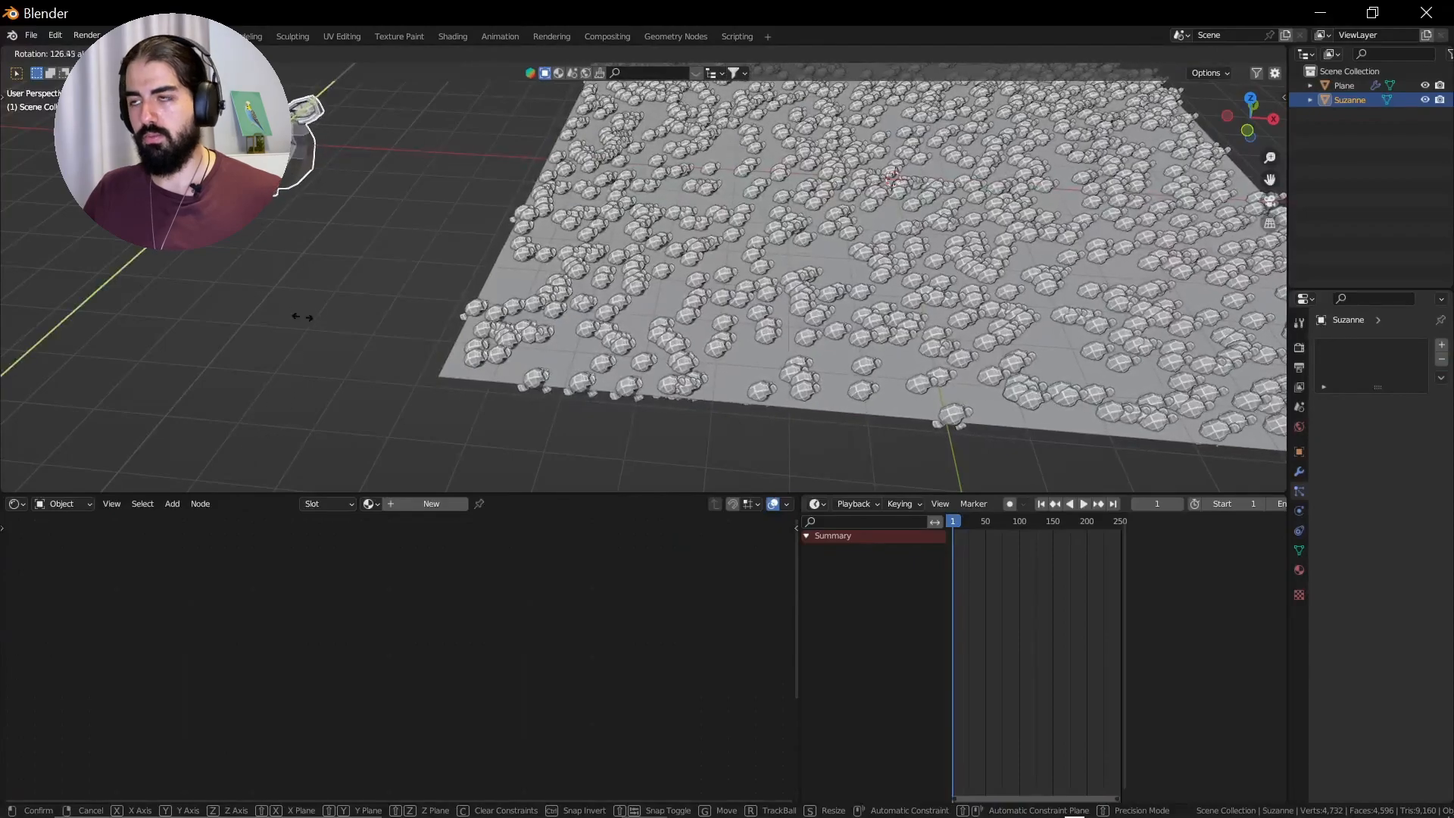
{"action": "key", "text": "z"}
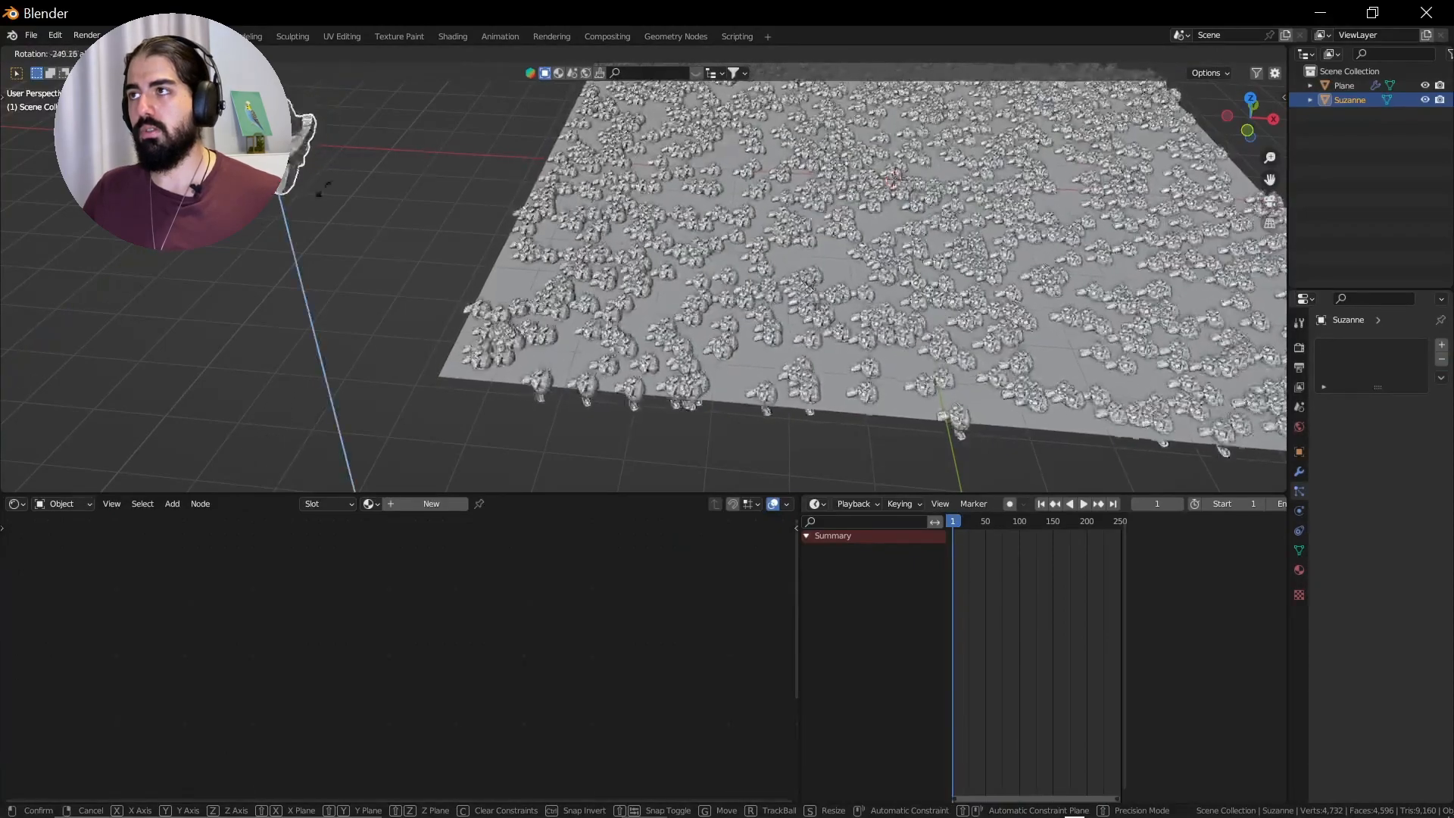
{"action": "left_click", "coordinate": [303, 202]}
Step: Set the number of particles emitted from the plane to 10000
{"action": "middle_click_drag", "start_coordinate": [705, 262], "coordinate": [759, 260]}
{"action": "left_click", "coordinate": [713, 315]}
{"action": "left_click", "coordinate": [1401, 483]}
{"action": "type", "text": "10000"}
{"action": "key", "text": "Return"}
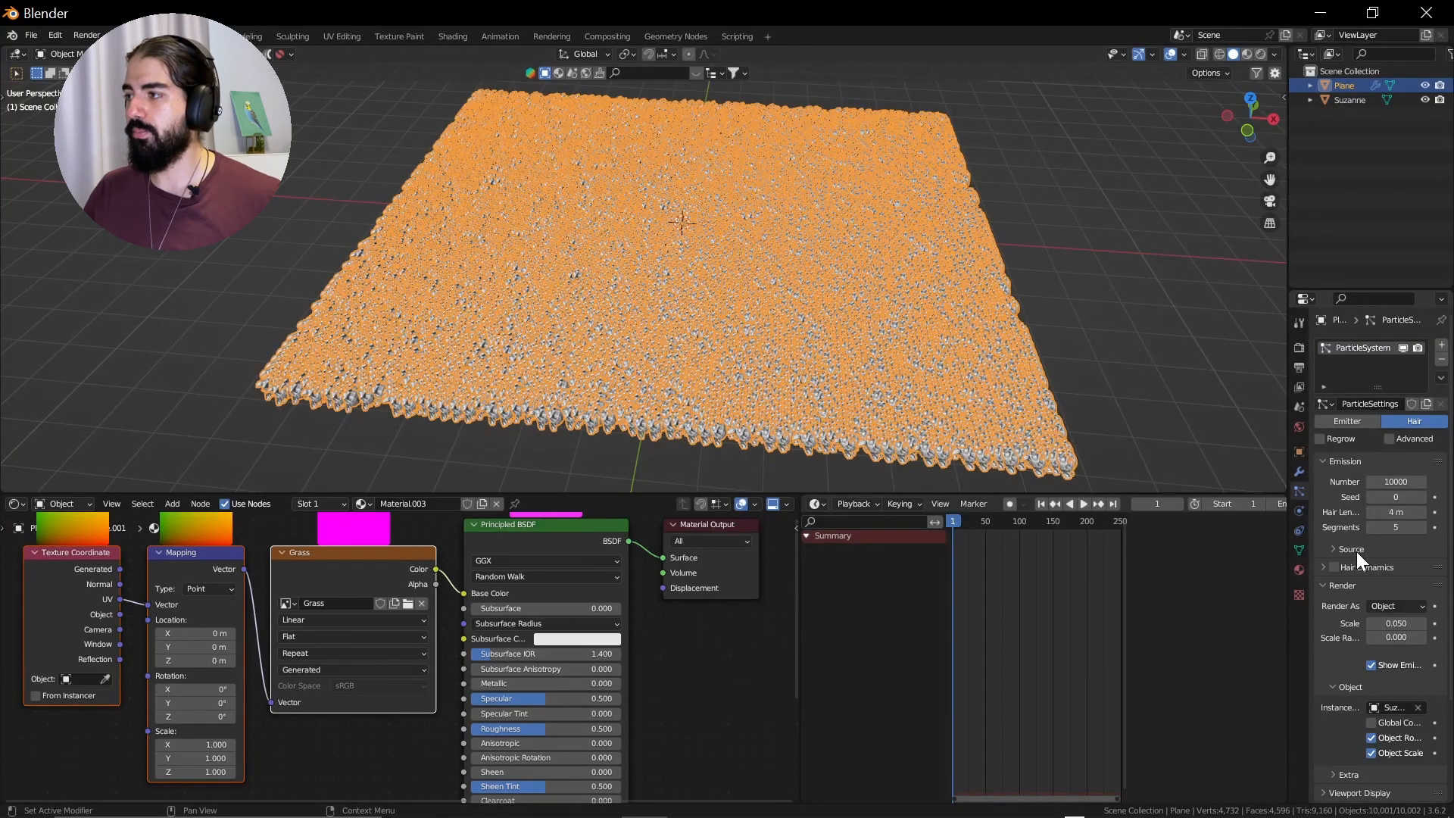
Step: Create a new texture in the first texture slot of the plane's particle system
{"action": "scroll", "coordinate": [1356, 552], "scroll_direction": "down", "scroll_amount": 4}
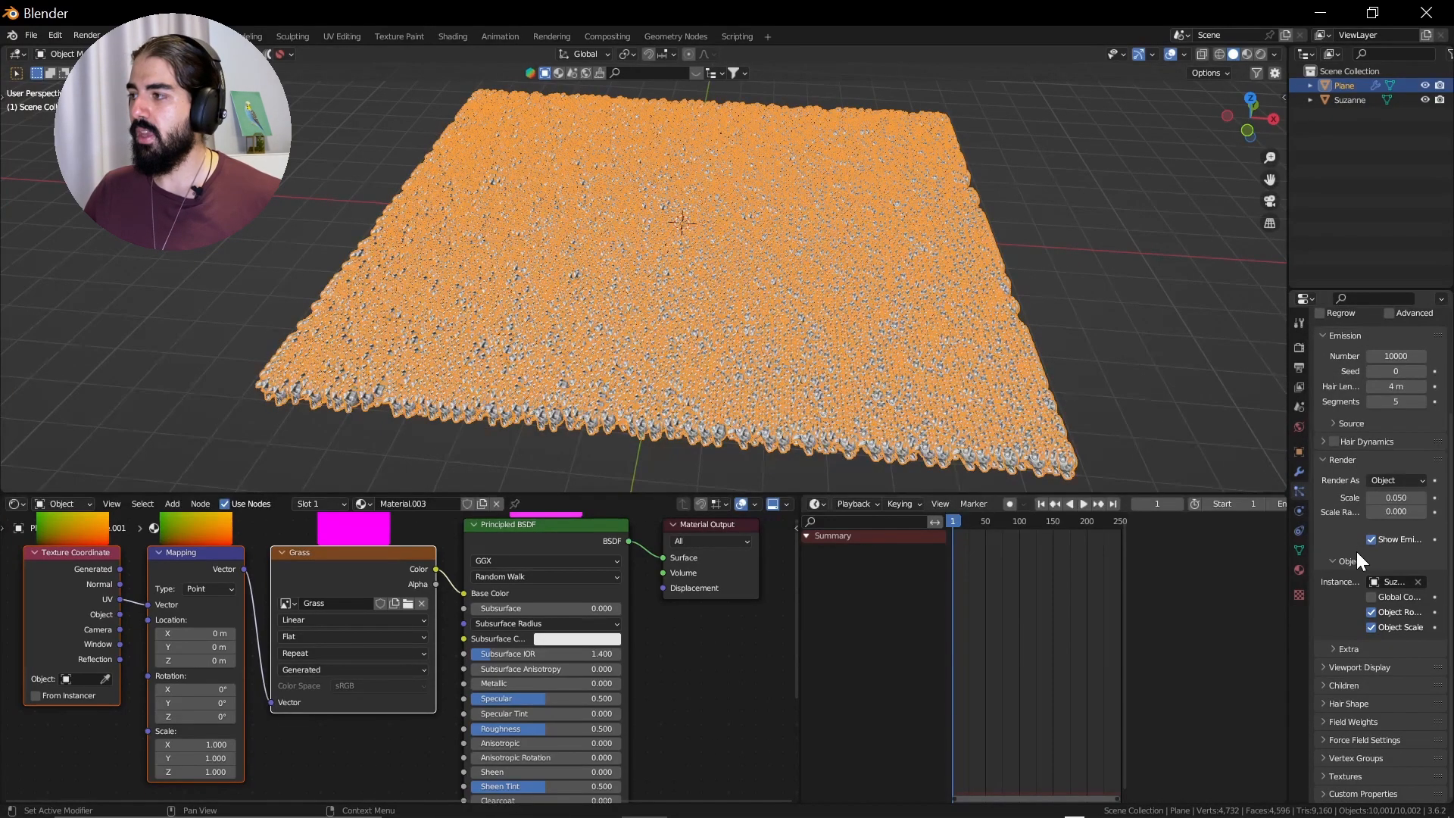
{"action": "left_click", "coordinate": [1325, 771]}
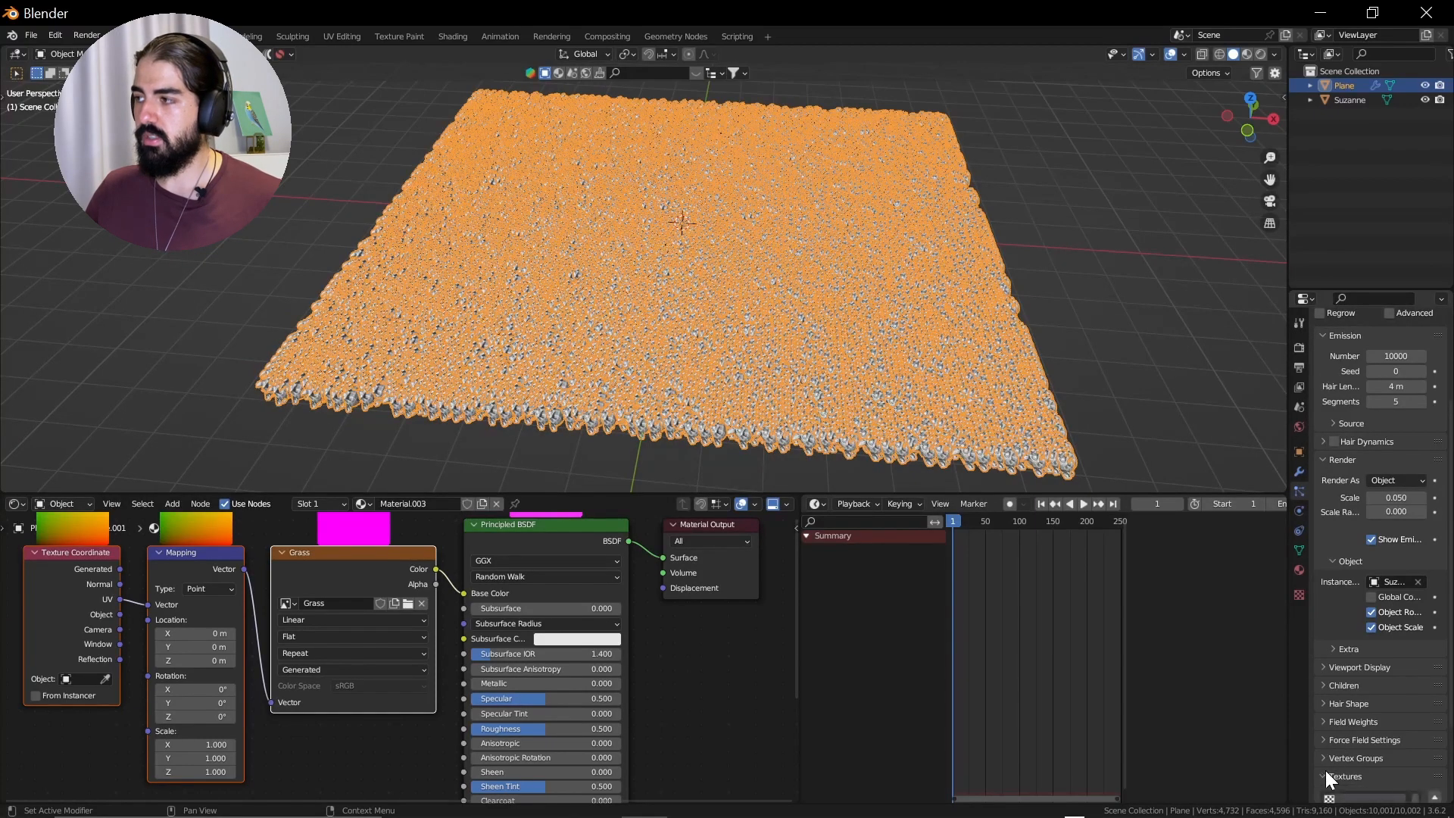
{"action": "scroll", "coordinate": [1334, 769], "scroll_direction": "down", "scroll_amount": 4}
{"action": "left_click", "coordinate": [1365, 774]}
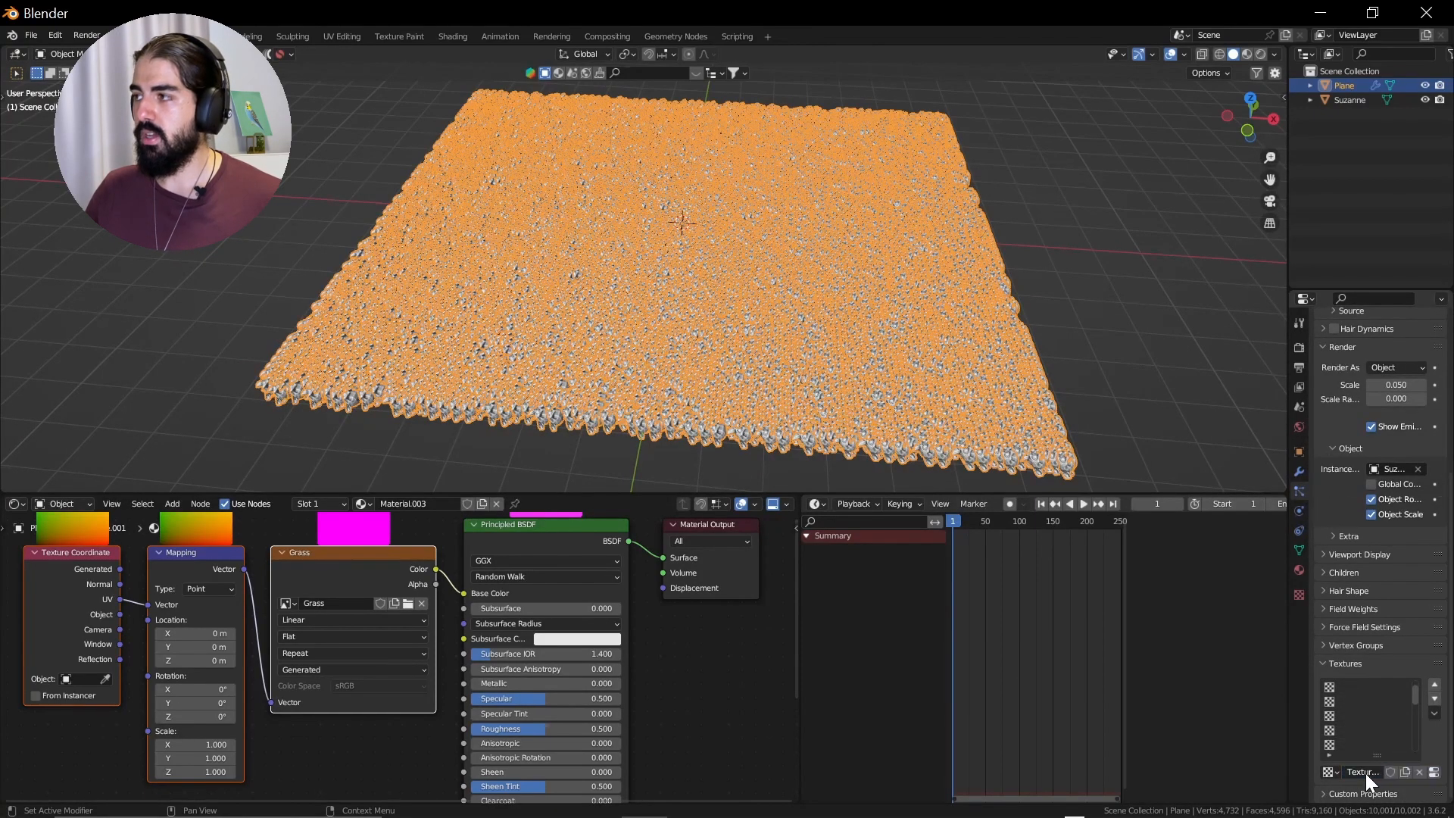
Step: Open the texture properties and choose the particle system's Texture.001 for editing
{"action": "left_click", "coordinate": [1298, 594]}
{"action": "scroll", "coordinate": [1373, 467], "scroll_direction": "up", "scroll_amount": 5}
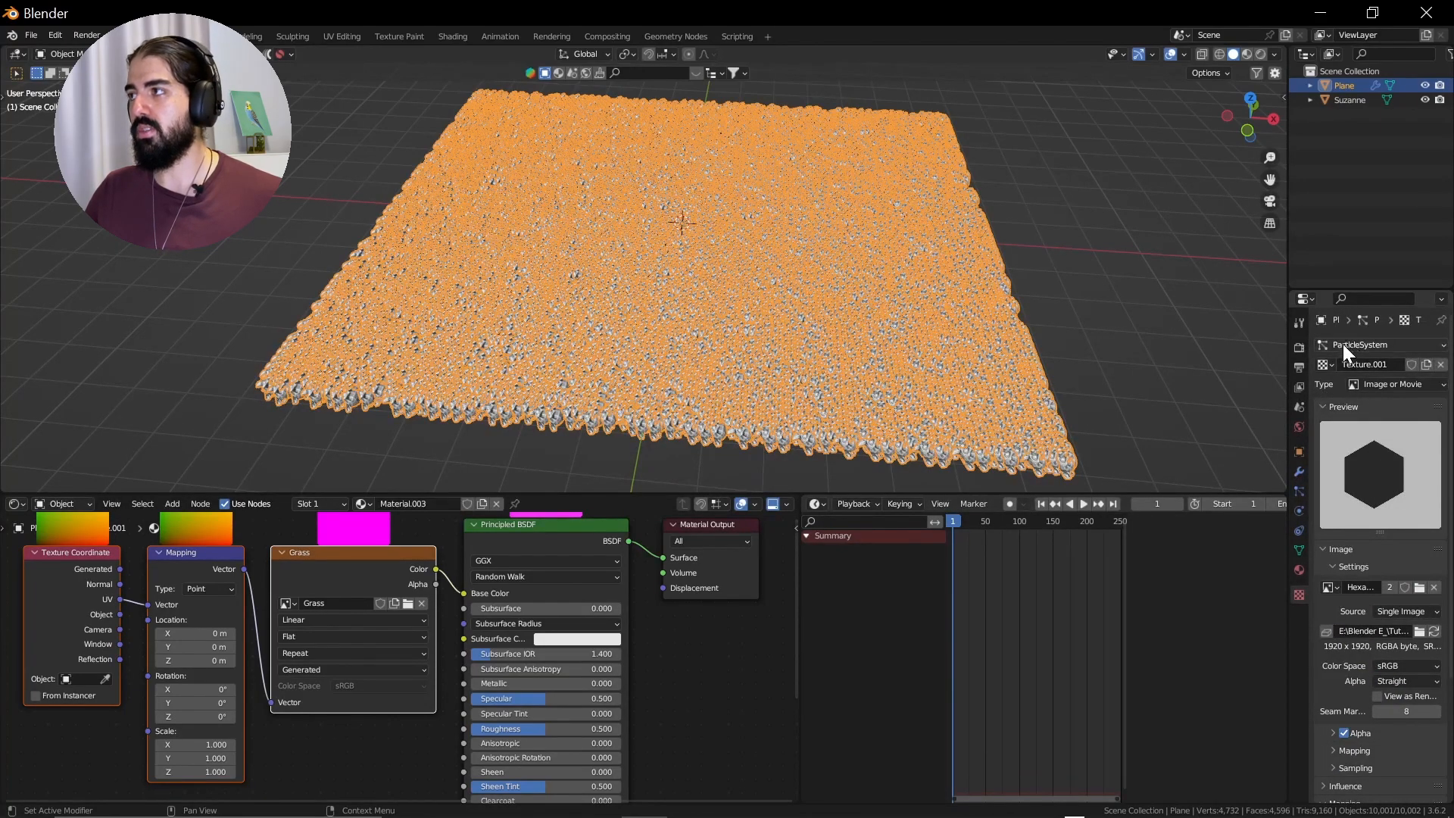
{"action": "left_click", "coordinate": [1343, 344]}
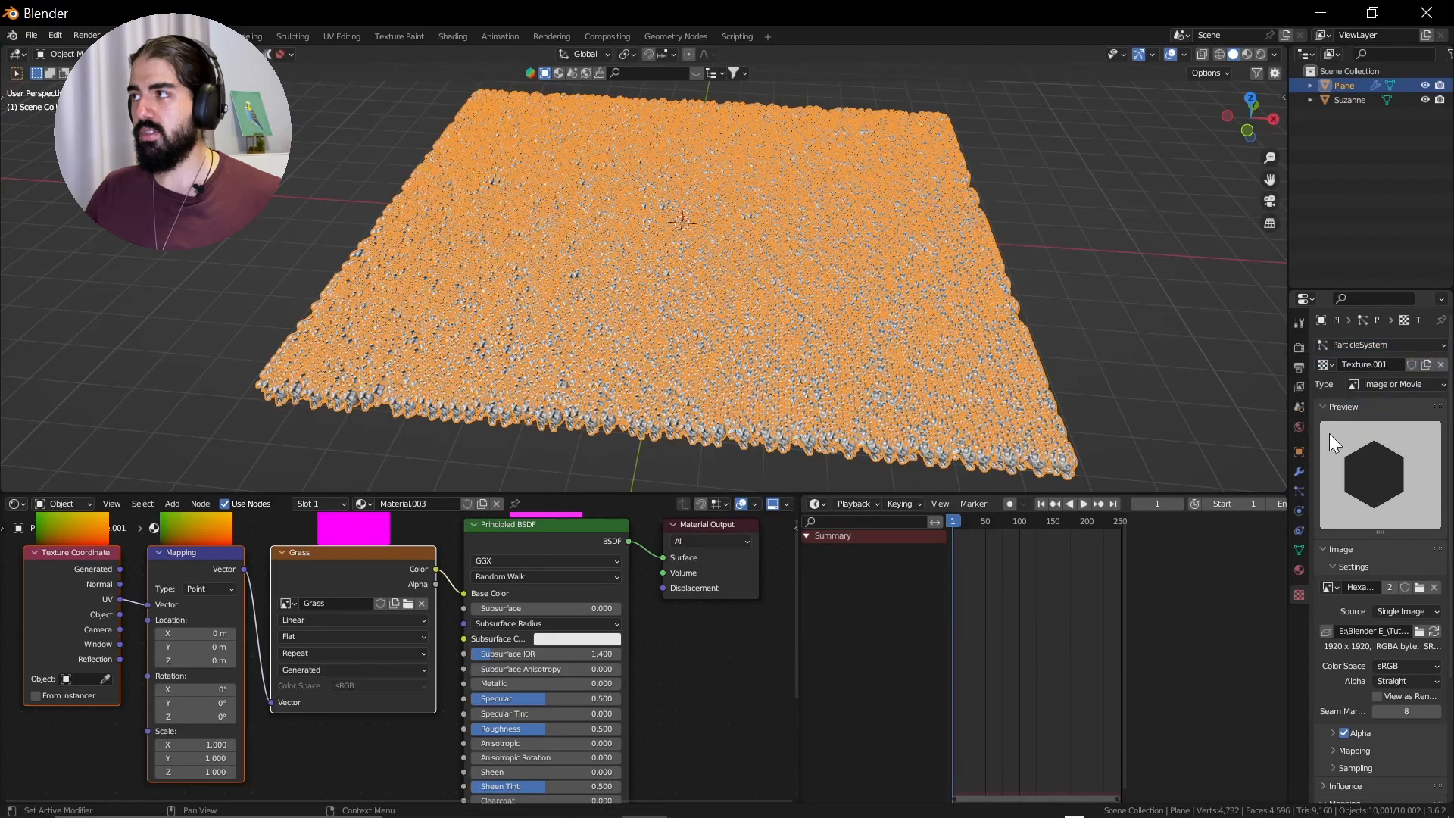
{"action": "left_click", "coordinate": [1380, 345]}
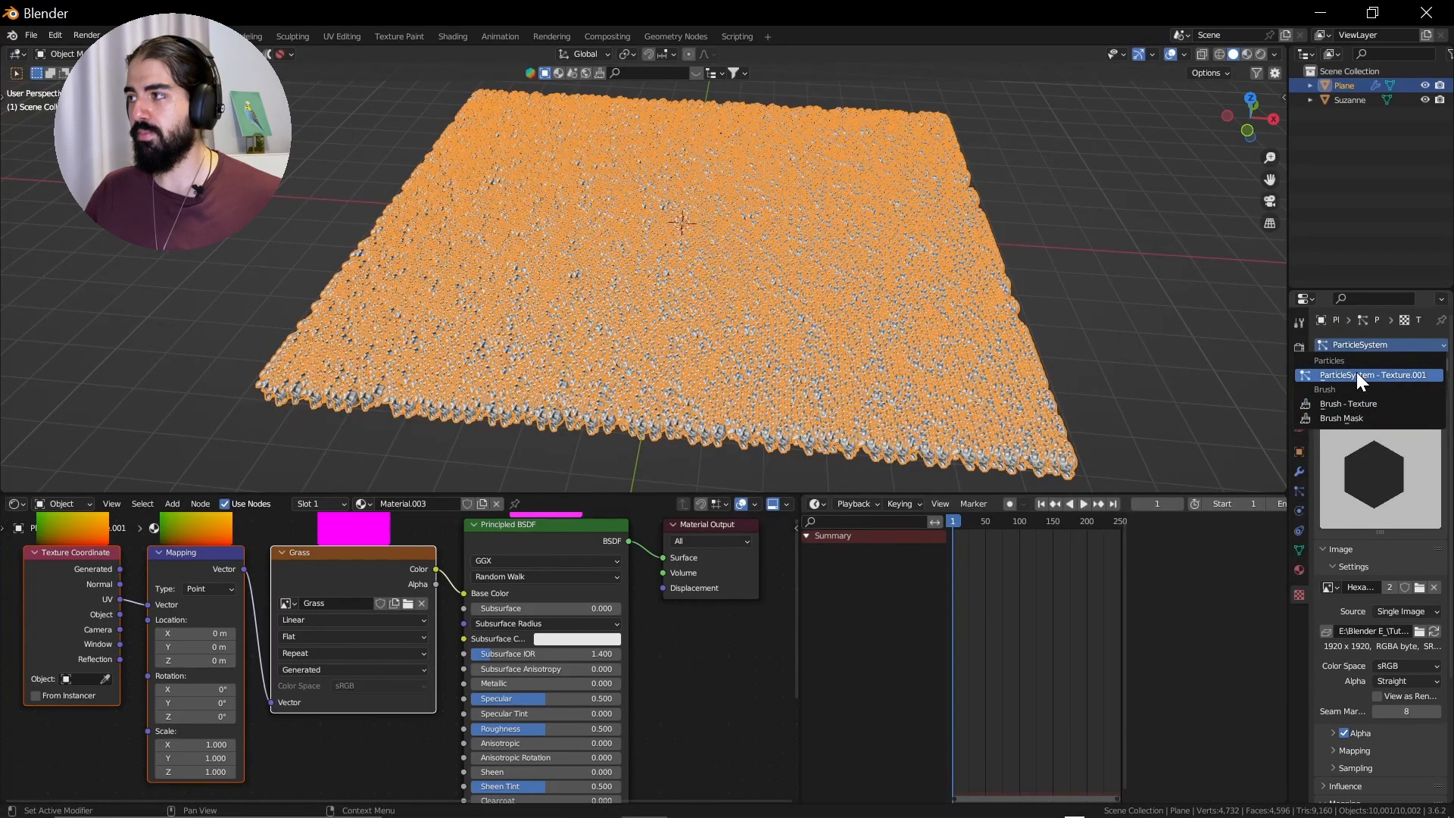
{"action": "left_click", "coordinate": [1356, 375]}
Step: Enable Density and Size in the particle texture's influence settings
{"action": "scroll", "coordinate": [1369, 576], "scroll_direction": "down", "scroll_amount": 4}
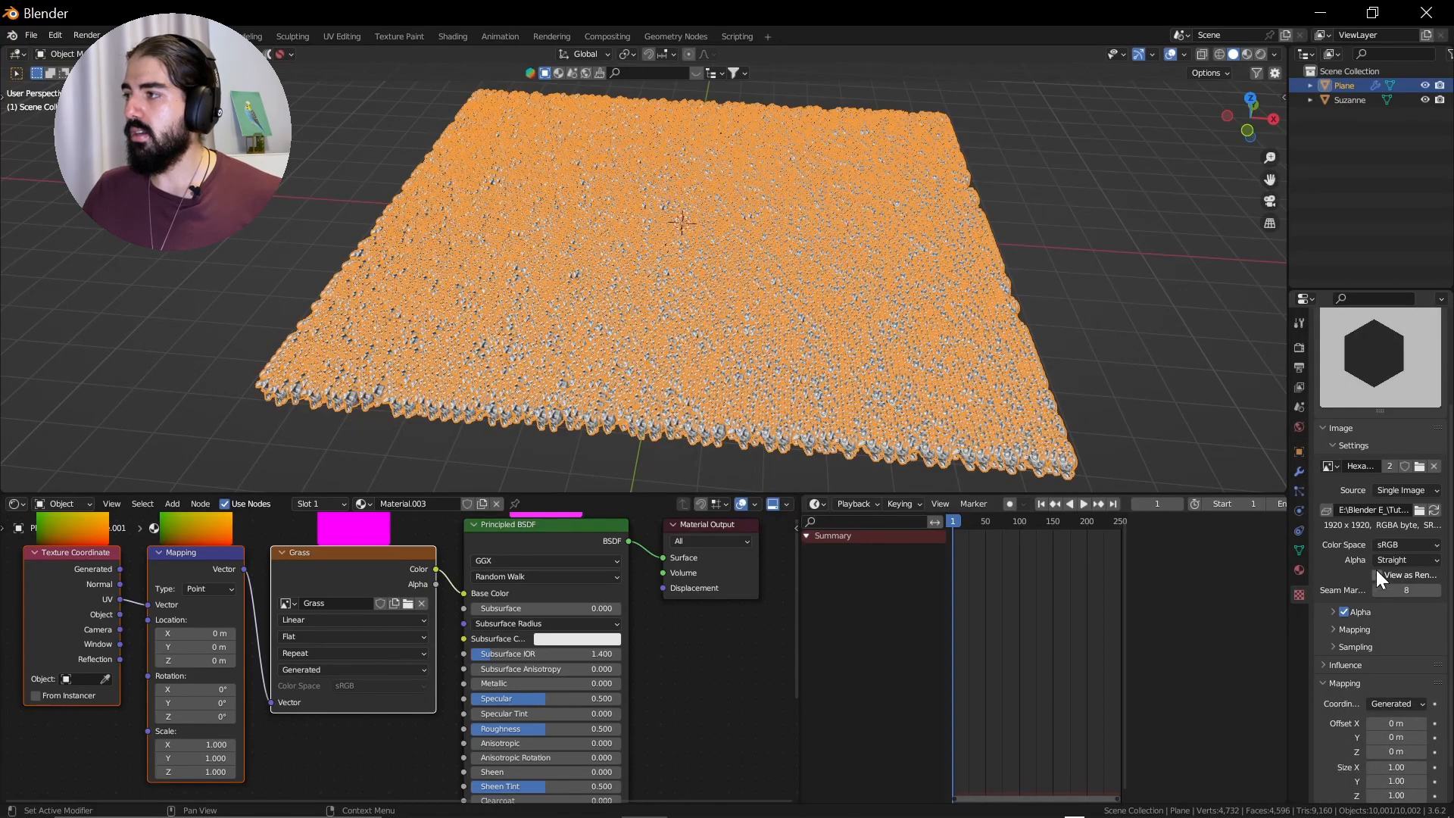
{"action": "scroll", "coordinate": [1376, 576], "scroll_direction": "down", "scroll_amount": 1}
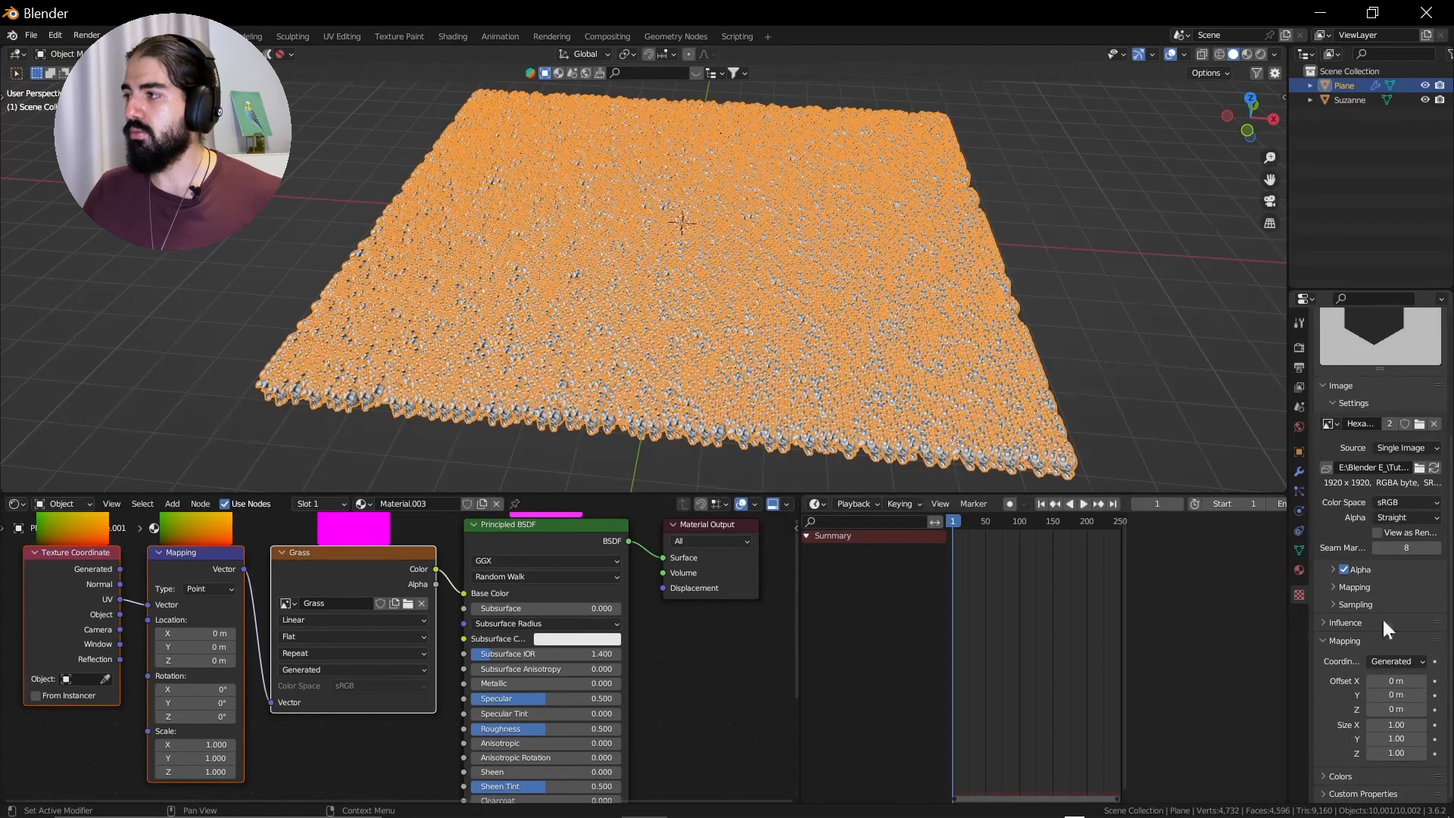
{"action": "left_click", "coordinate": [1329, 620]}
{"action": "scroll", "coordinate": [1329, 616], "scroll_direction": "down", "scroll_amount": 4}
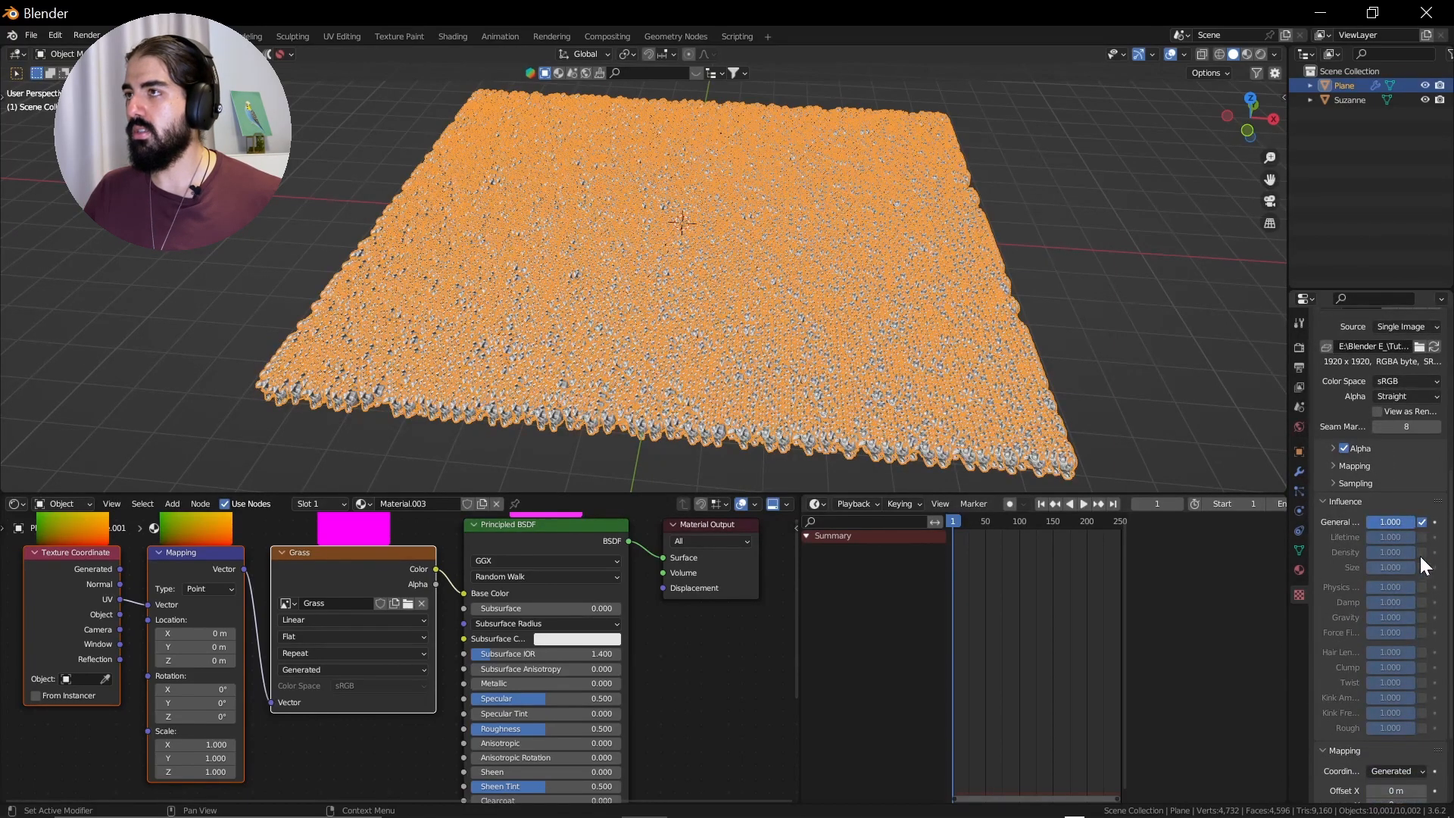
{"action": "left_click", "coordinate": [1423, 554]}
{"action": "left_click", "coordinate": [1422, 567]}
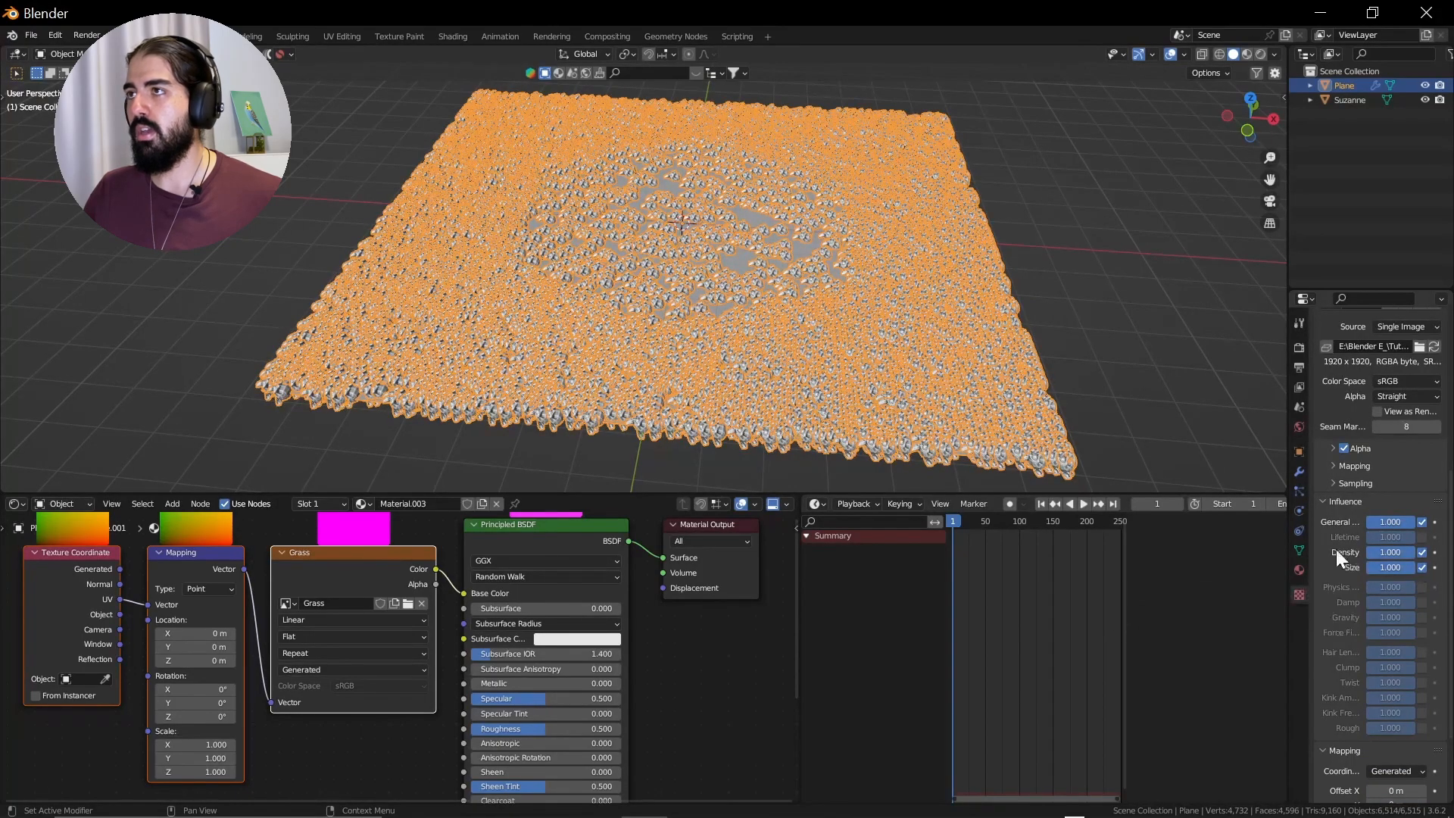
Step: Replace the hexagon image in the particle texture with the painted Grass image
{"action": "middle_click_drag", "start_coordinate": [947, 383], "coordinate": [665, 262]}
{"action": "middle_click_drag", "start_coordinate": [778, 243], "coordinate": [637, 237]}
{"action": "scroll", "coordinate": [637, 238], "scroll_direction": "up", "scroll_amount": 2}
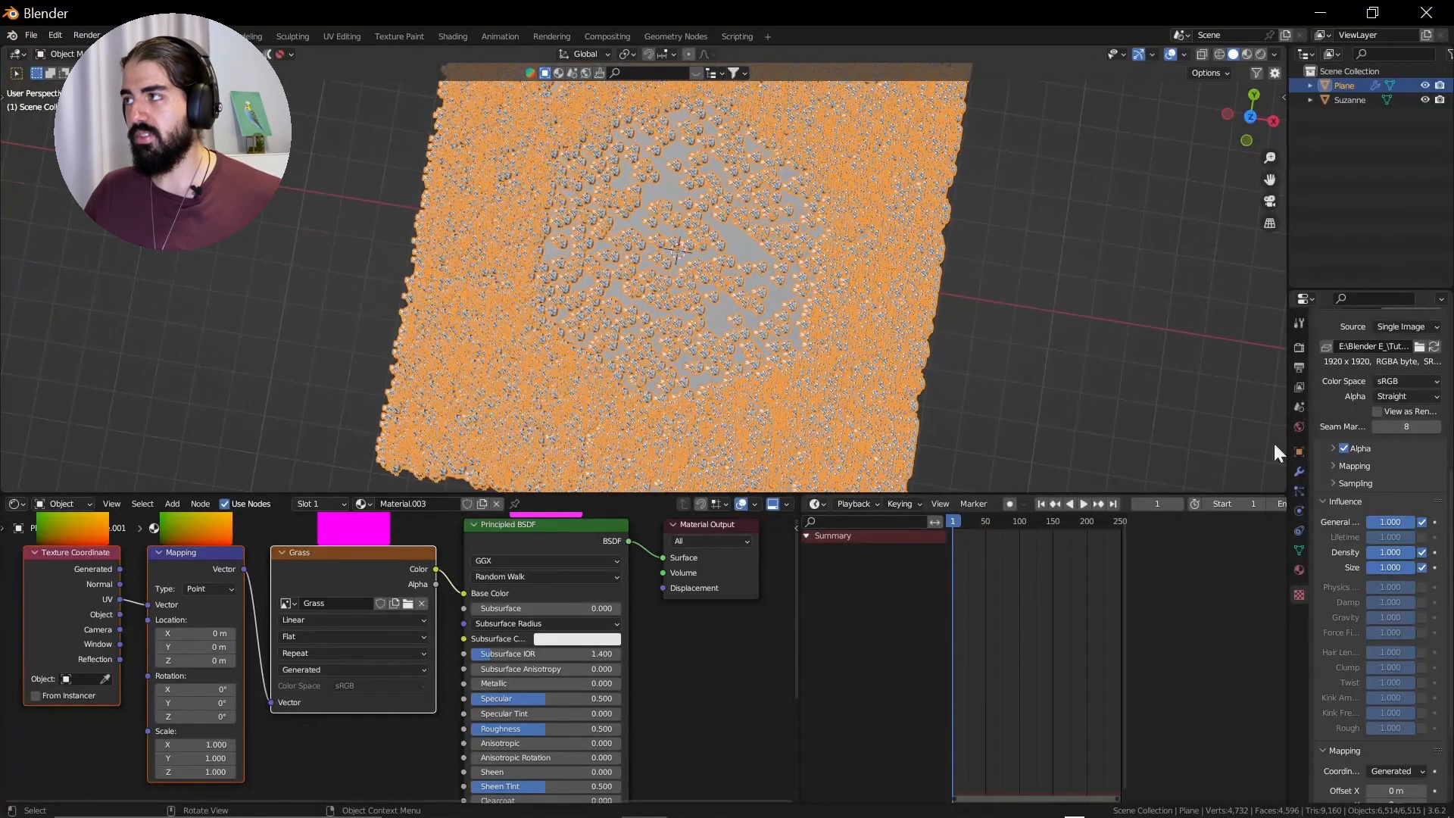
{"action": "scroll", "coordinate": [1363, 419], "scroll_direction": "up", "scroll_amount": 5}
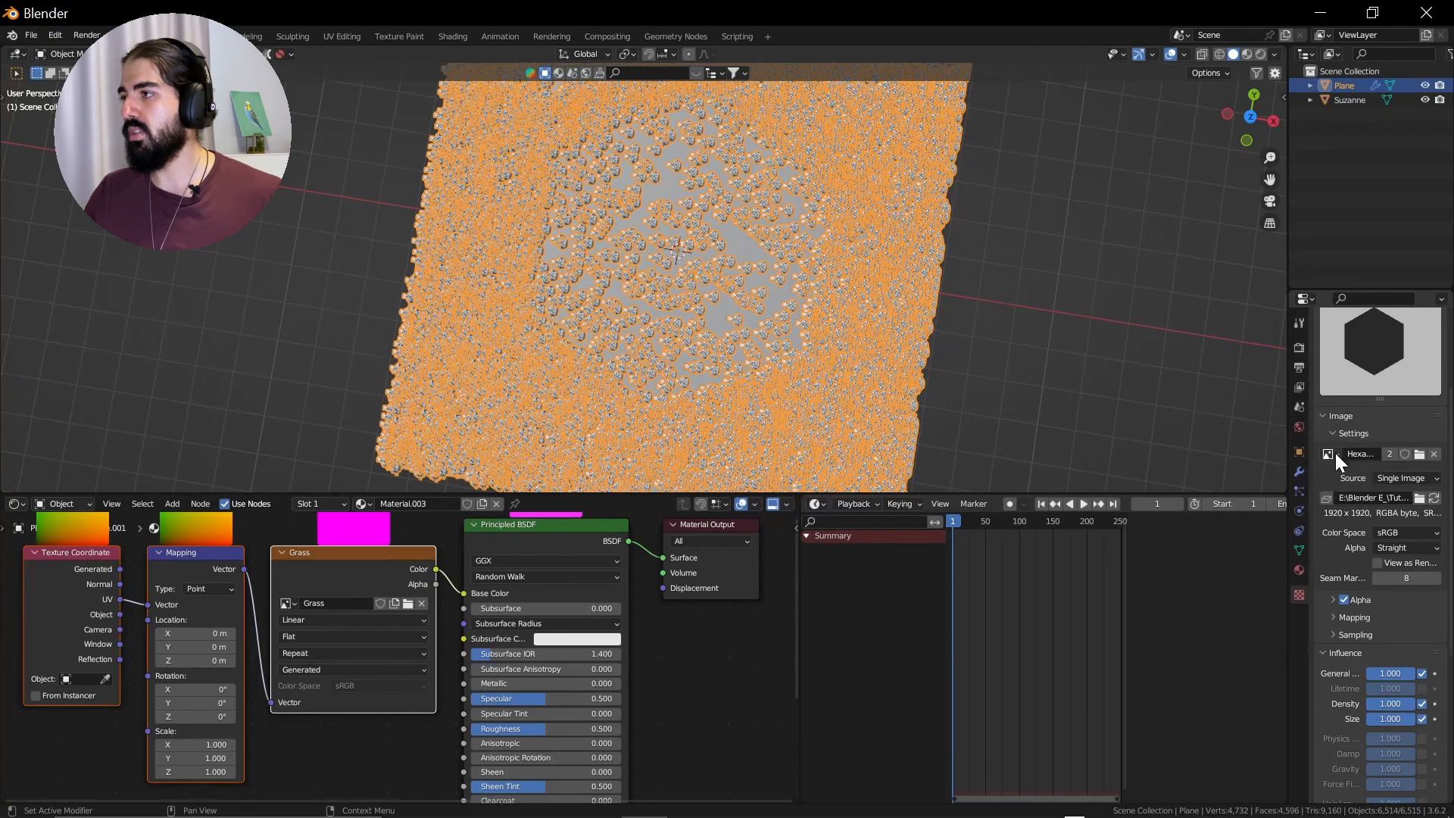
{"action": "left_click", "coordinate": [1330, 454]}
{"action": "left_click", "coordinate": [1273, 489]}
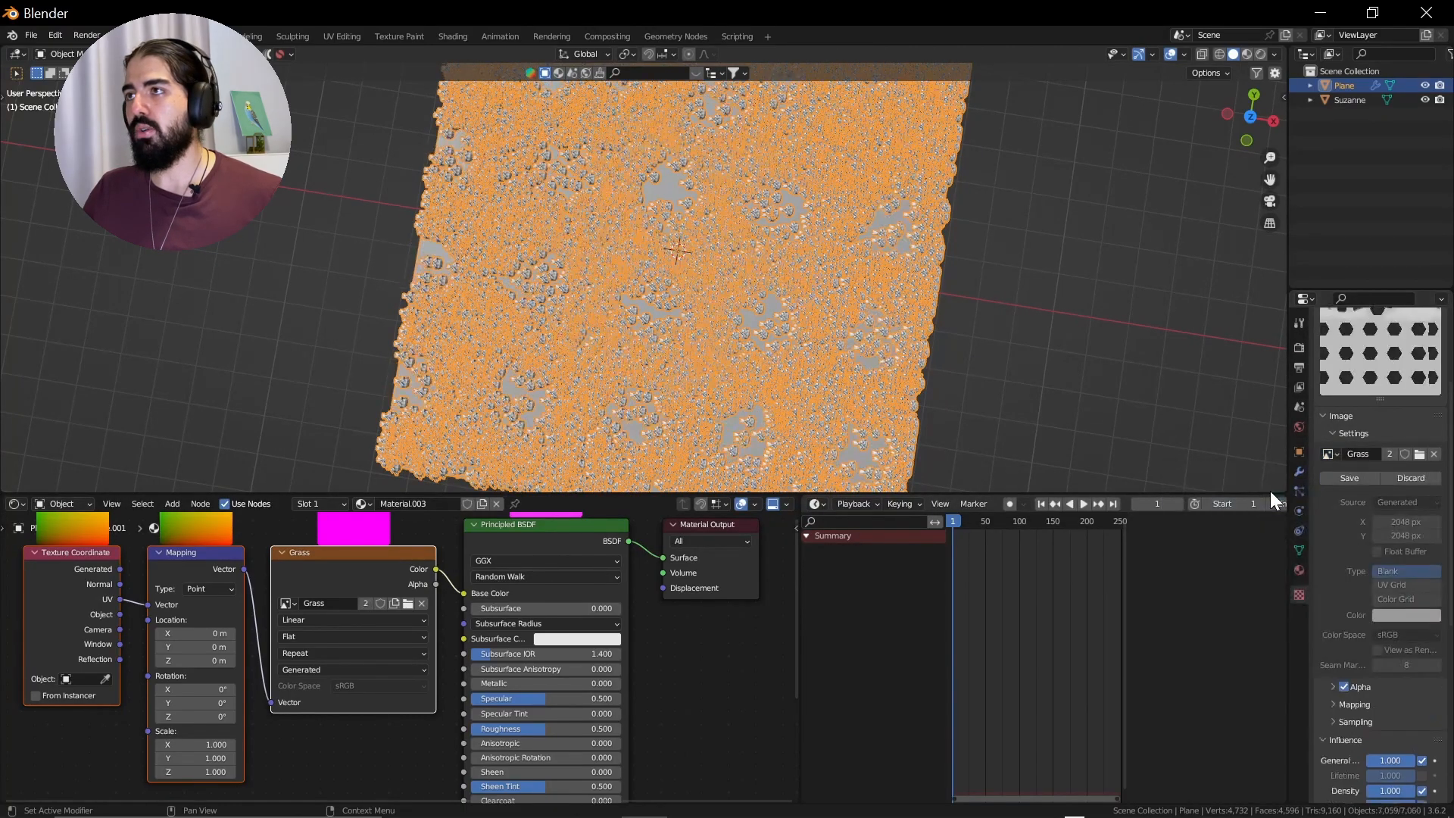
Step: Switch the viewport shading to Rendered to inspect the monkeys scattered across the plane
{"action": "scroll", "coordinate": [859, 334], "scroll_direction": "down", "scroll_amount": 3}
{"action": "scroll", "coordinate": [859, 334], "scroll_direction": "up", "scroll_amount": 5}
{"action": "scroll", "coordinate": [859, 335], "scroll_direction": "down", "scroll_amount": 2}
{"action": "middle_click_drag", "start_coordinate": [859, 334], "coordinate": [719, 312]}
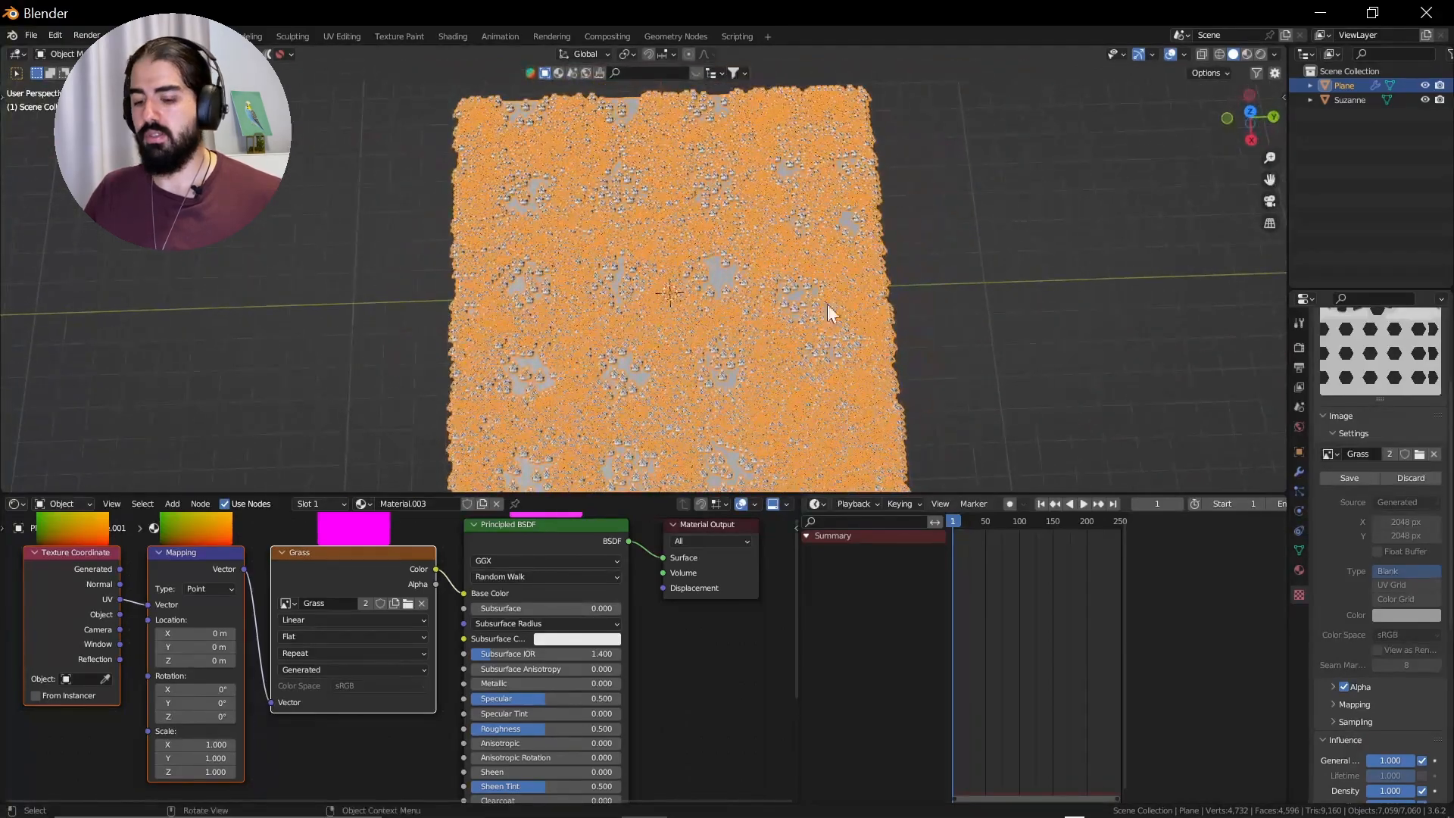
{"action": "scroll", "coordinate": [925, 311], "scroll_direction": "down", "scroll_amount": 1}
{"action": "key", "text": "z"}
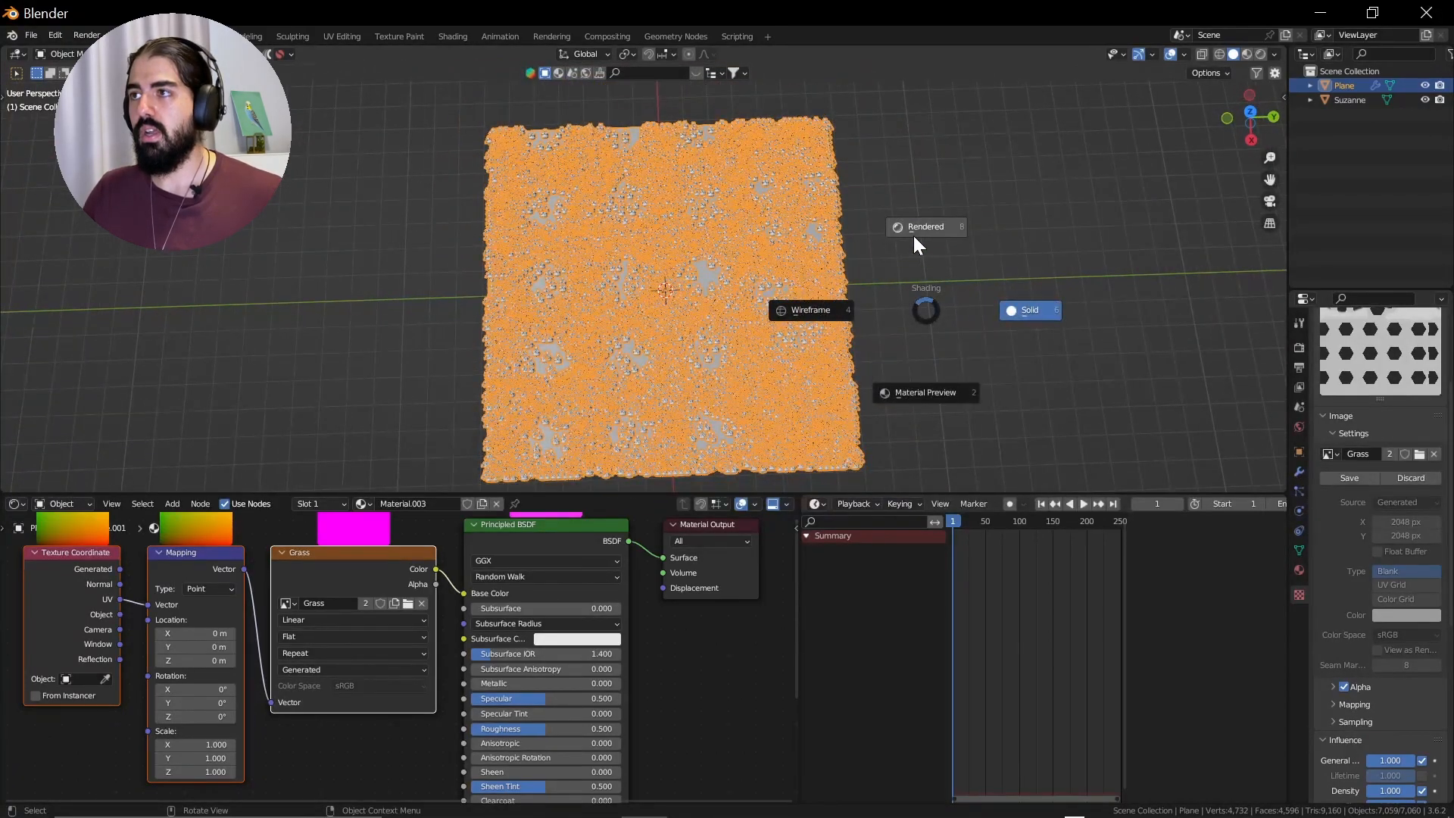
{"action": "left_click", "coordinate": [913, 235]}
{"action": "scroll", "coordinate": [742, 311], "scroll_direction": "up", "scroll_amount": 2}
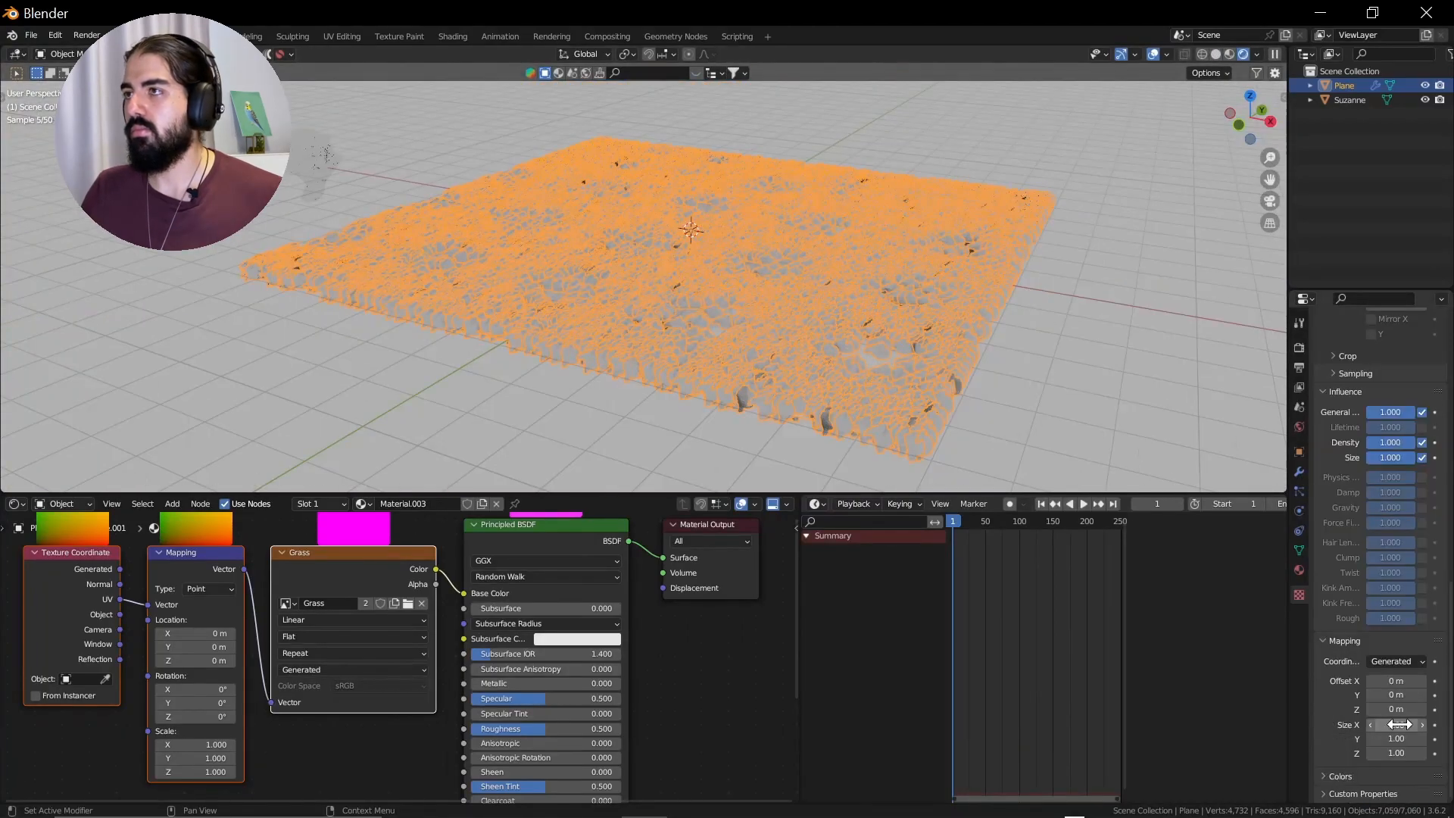
Step: Set the render scale of the plane's particle system to 0.024 to shrink the scattered monkeys
{"action": "scroll", "coordinate": [958, 399], "scroll_direction": "down", "scroll_amount": 3}
{"action": "scroll", "coordinate": [891, 338], "scroll_direction": "up", "scroll_amount": 2}
{"action": "middle_click_drag", "start_coordinate": [888, 319], "coordinate": [809, 396]}
{"action": "left_click", "coordinate": [920, 253]}
{"action": "scroll", "coordinate": [919, 253], "scroll_direction": "up", "scroll_amount": 1}
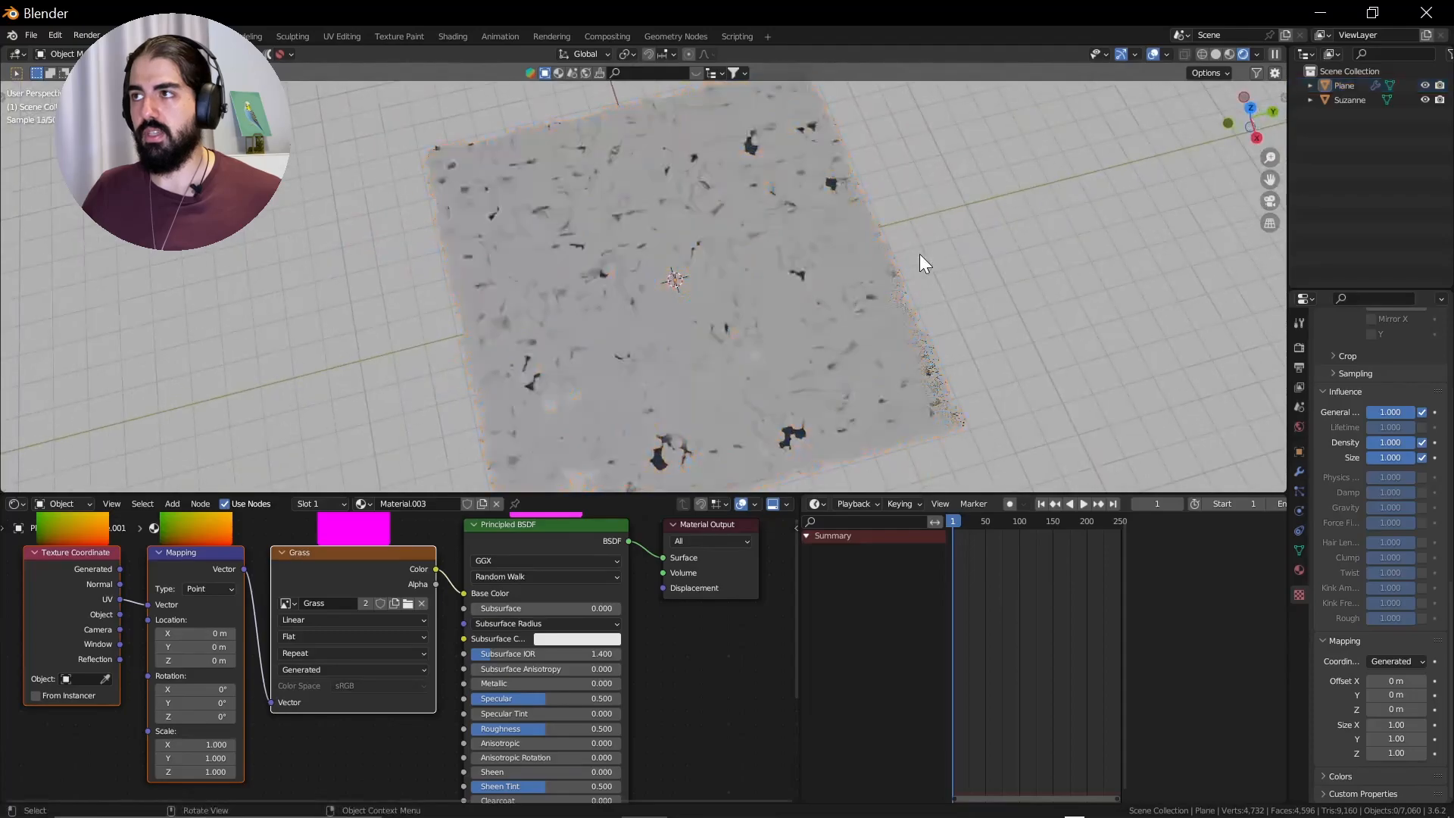
{"action": "left_click", "coordinate": [791, 306]}
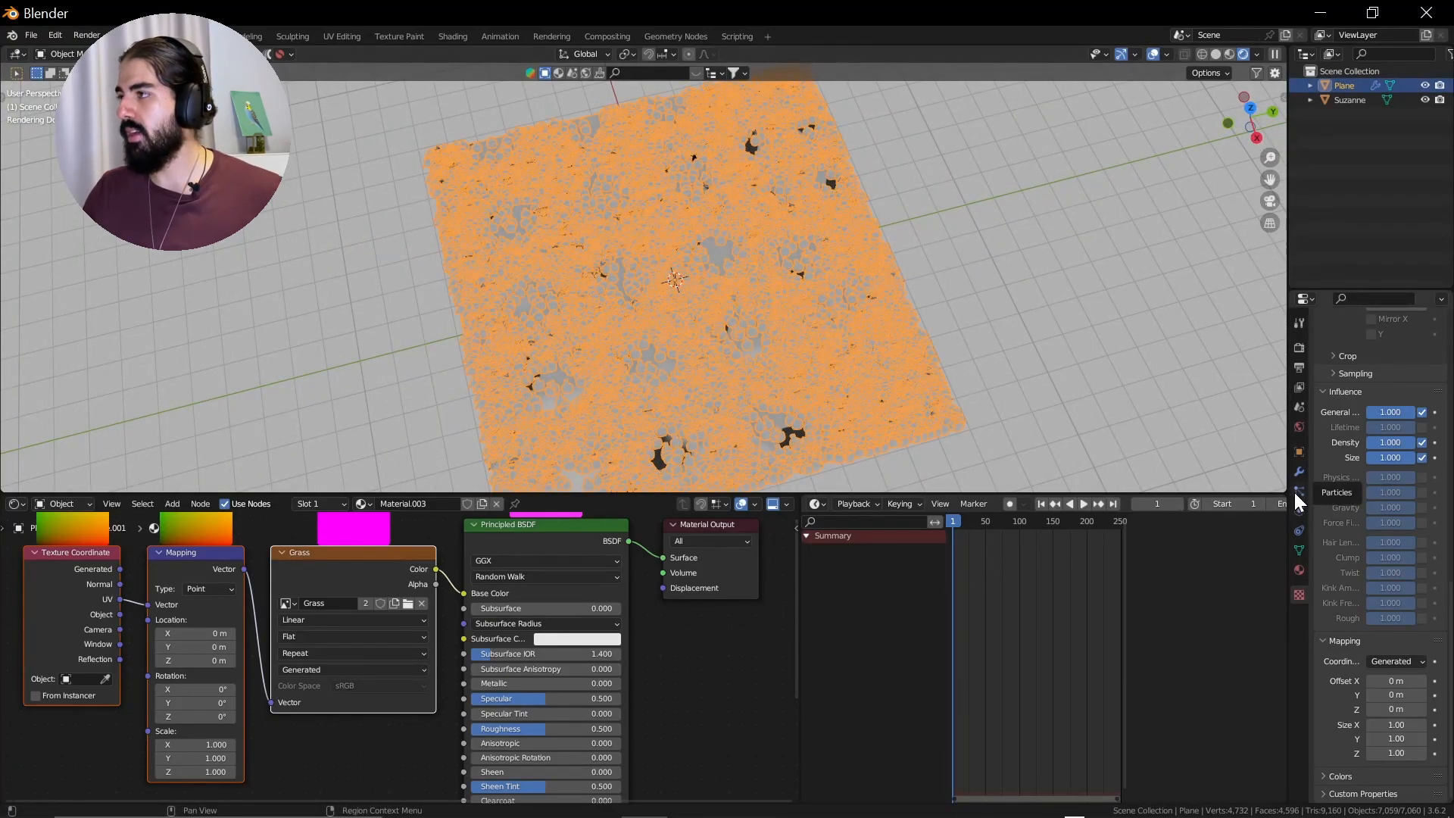
{"action": "mouse_move", "coordinate": [1391, 442]}
{"action": "left_mouse_down"}
{"action": "mouse_move", "coordinate": [1355, 443]}
{"action": "mouse_move", "coordinate": [1417, 443]}
{"action": "left_mouse_up"}
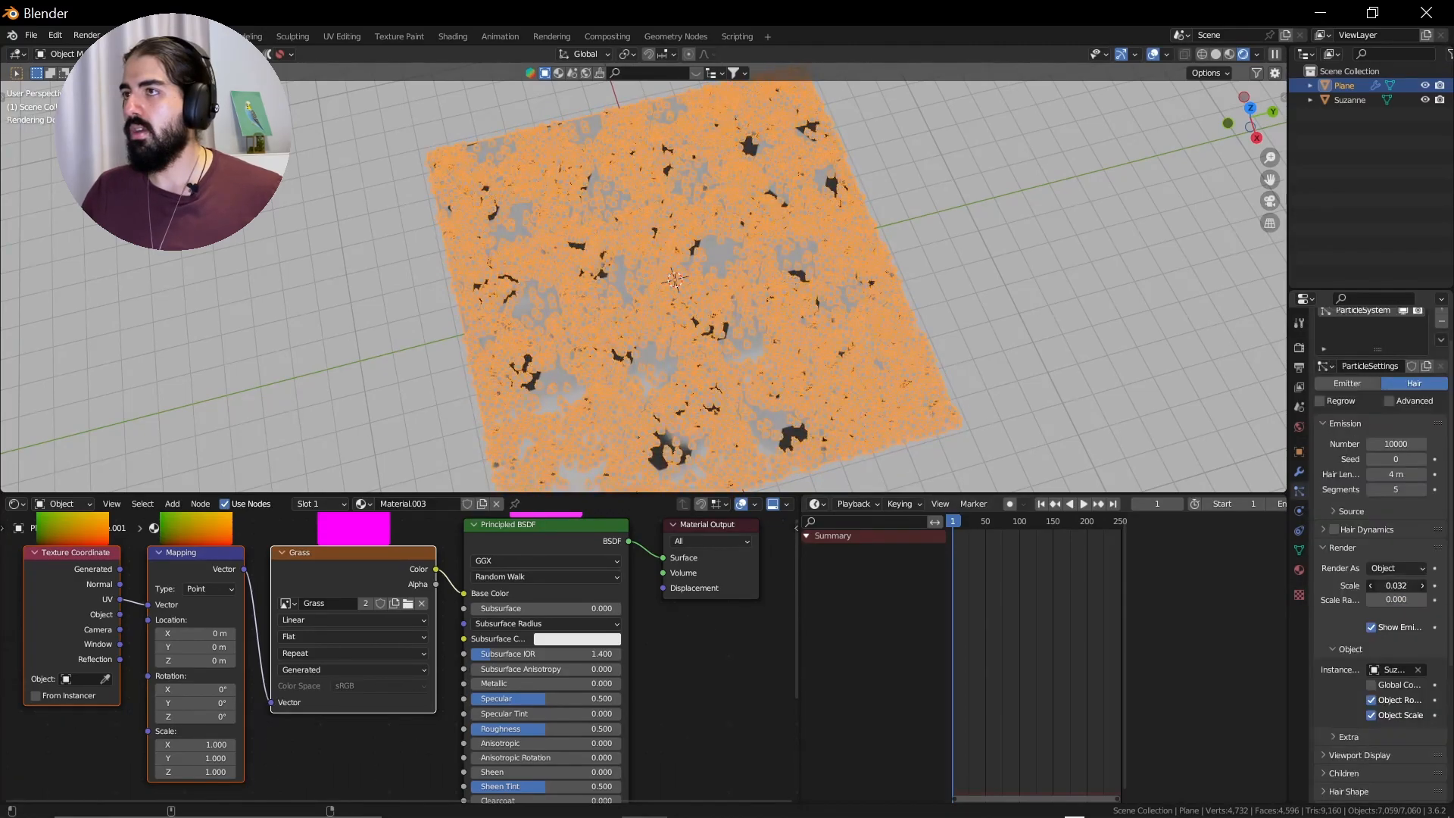
{"action": "left_click_drag", "start_coordinate": [1396, 586], "coordinate": [1387, 585]}
{"action": "scroll", "coordinate": [693, 394], "scroll_direction": "up", "scroll_amount": 4}
{"action": "middle_click_drag", "start_coordinate": [693, 393], "coordinate": [738, 308]}
Step: Separate the Grass, Mapping and Texture Coordinate nodes from the Principled BSDF to make room between them
{"action": "scroll", "coordinate": [331, 582], "scroll_direction": "down", "scroll_amount": 5}
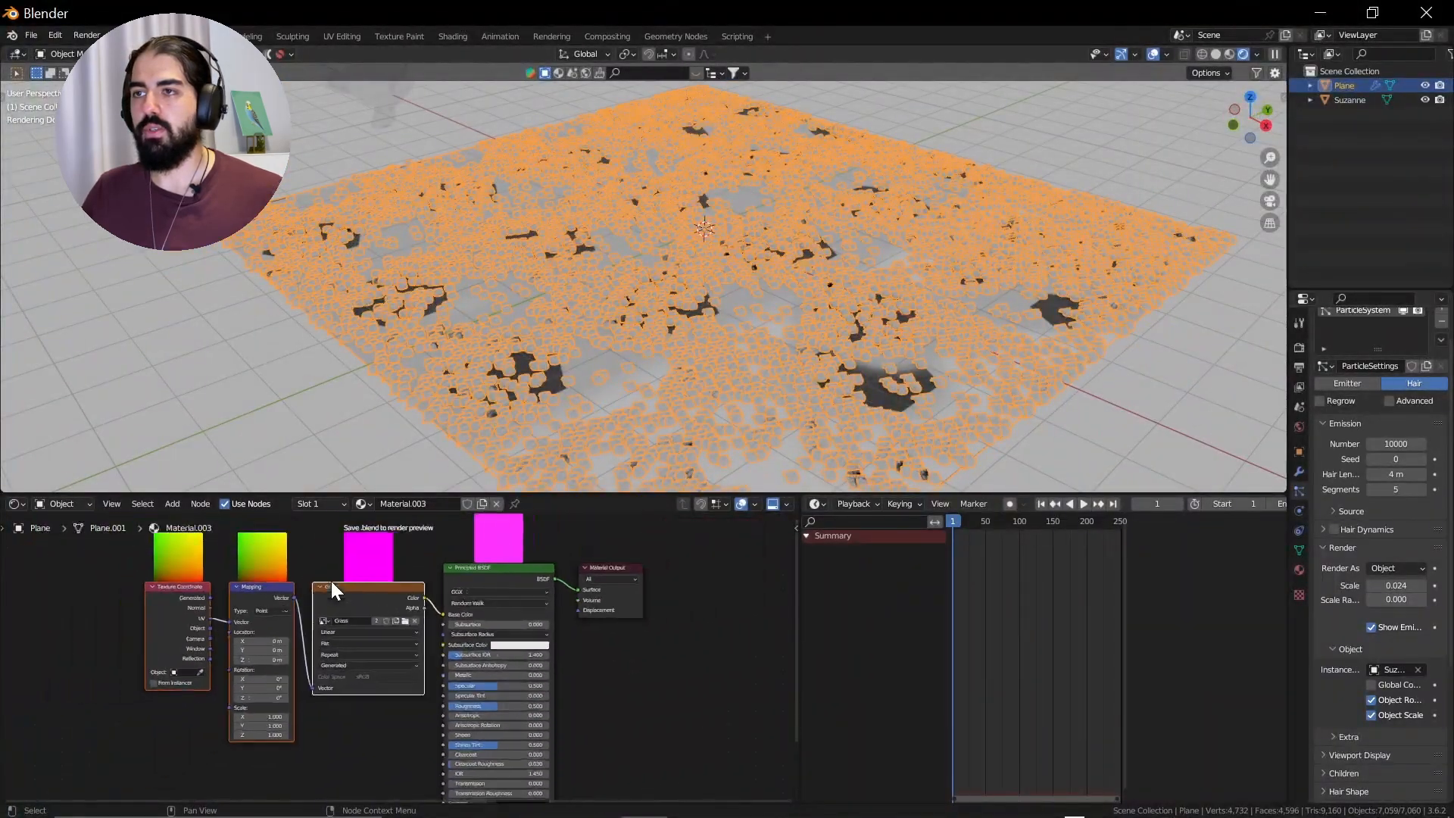
{"action": "left_click_drag", "start_coordinate": [202, 577], "coordinate": [224, 600]}
{"action": "middle_click_drag", "start_coordinate": [635, 673], "coordinate": [793, 598]}
{"action": "scroll", "coordinate": [209, 604], "scroll_direction": "up", "scroll_amount": 3}
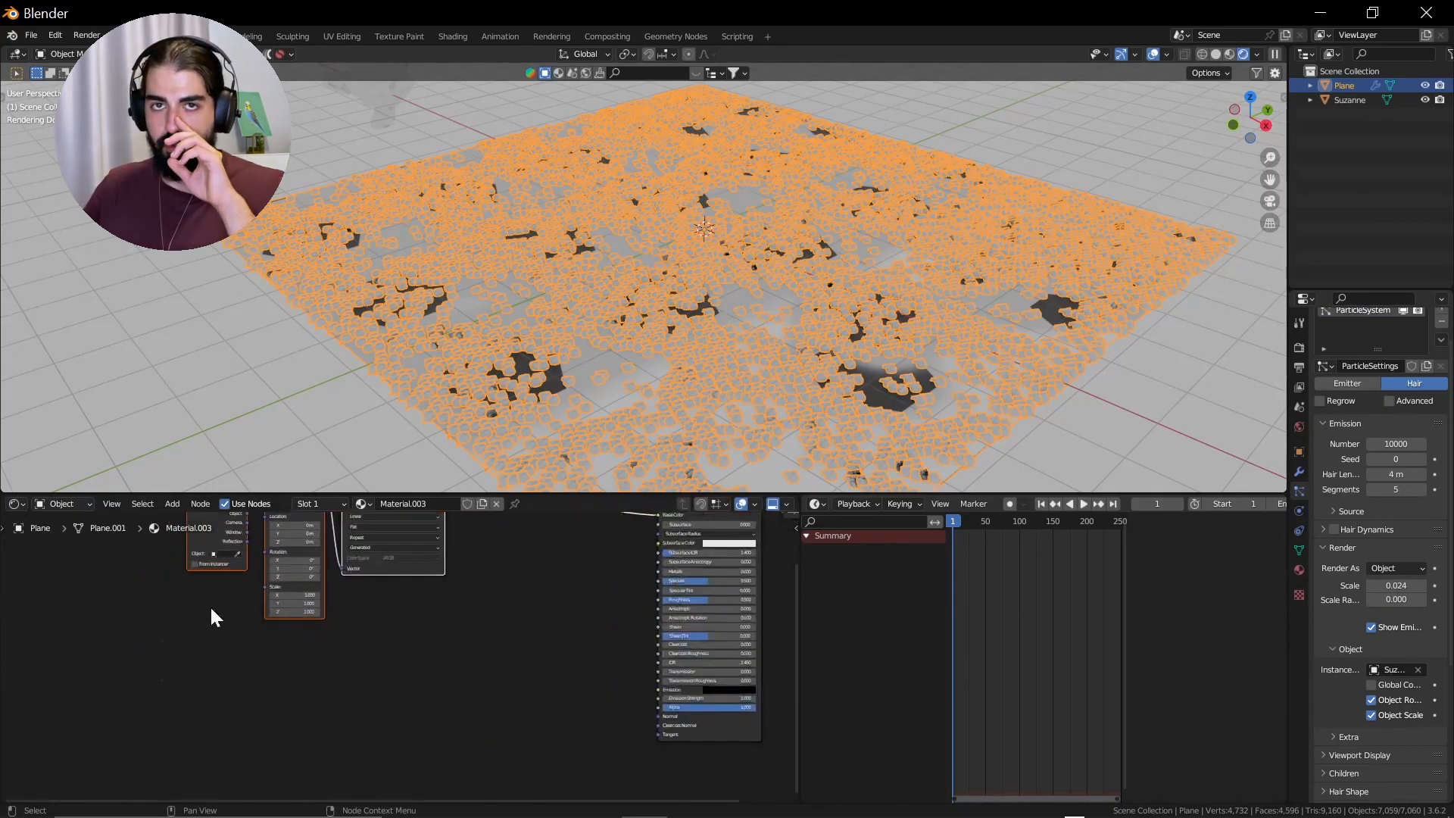
Step: Duplicate the Grass image texture node and place the copy above the original
{"action": "middle_click_drag", "start_coordinate": [352, 654], "coordinate": [278, 753]}
{"action": "left_click", "coordinate": [392, 658]}
{"action": "left_click", "coordinate": [337, 529]}
{"action": "middle_click_drag", "start_coordinate": [336, 530], "coordinate": [301, 609]}
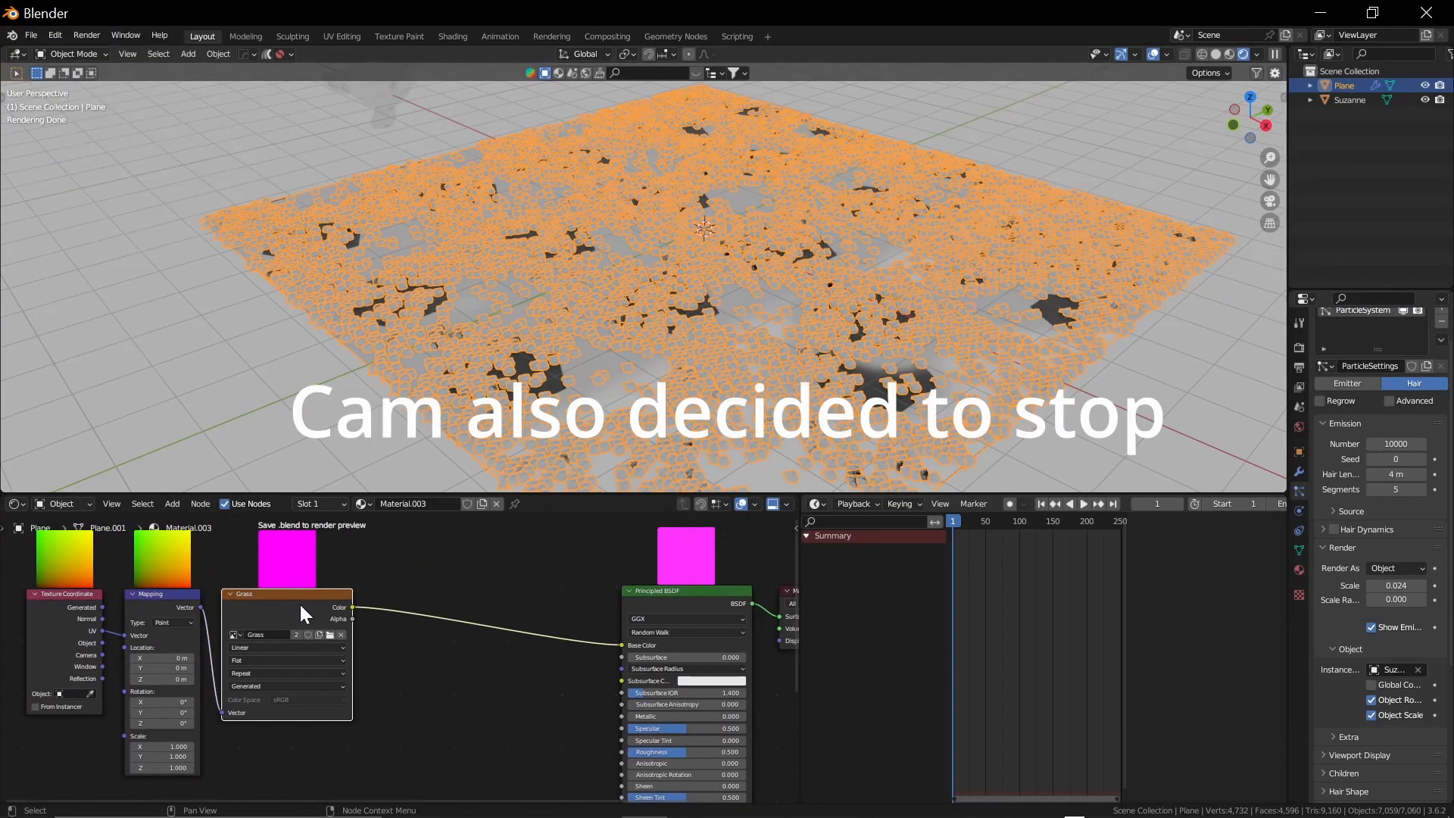
{"action": "key", "text": "shift"}
{"action": "key", "text": "shift+d"}
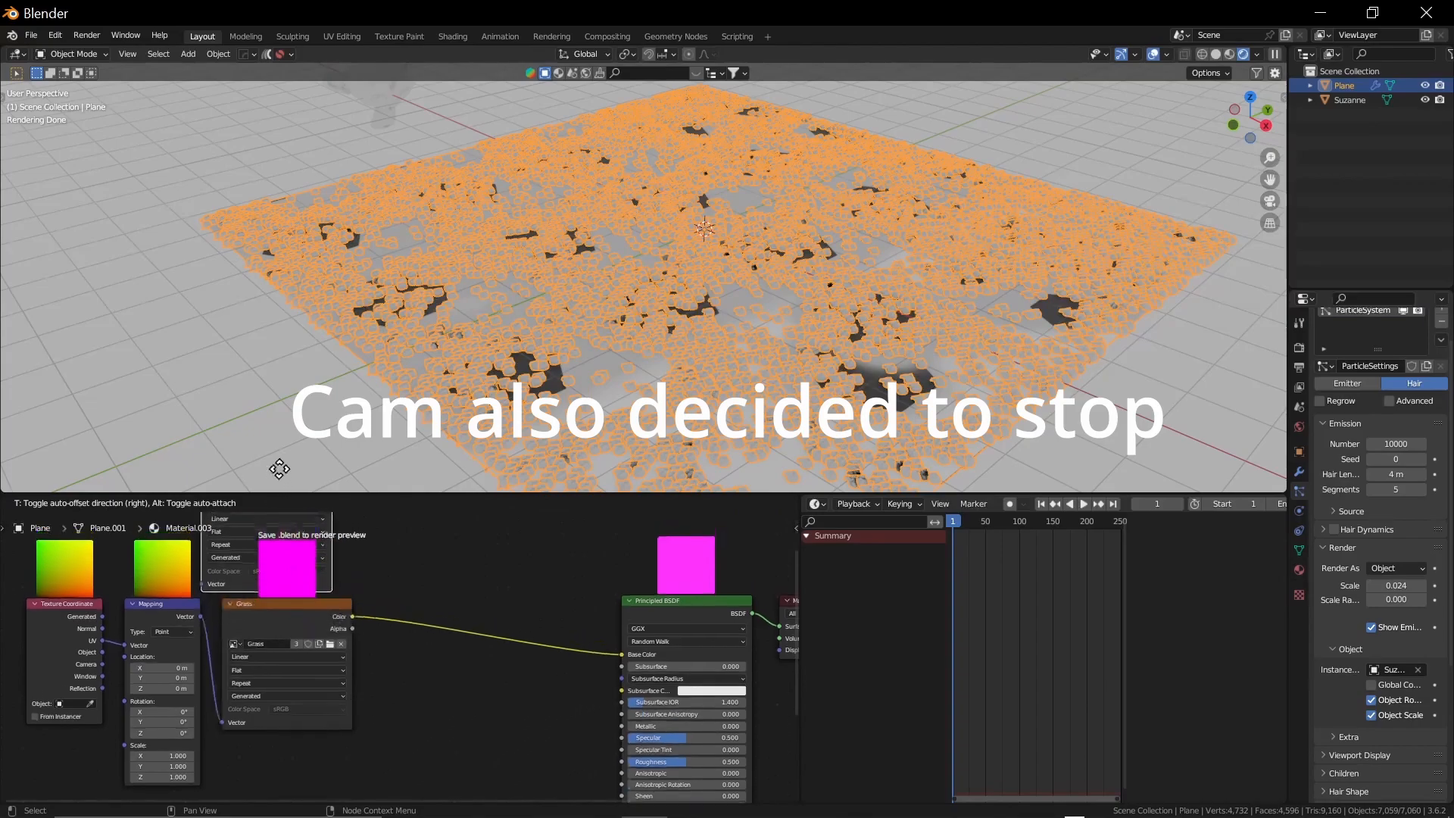
{"action": "left_click", "coordinate": [304, 538]}
Step: Duplicate the connected Grass image texture node again and place this copy below the original
{"action": "middle_click_drag", "start_coordinate": [336, 702], "coordinate": [310, 538]}
{"action": "scroll", "coordinate": [310, 537], "scroll_direction": "up", "scroll_amount": 2}
{"action": "scroll", "coordinate": [310, 538], "scroll_direction": "up", "scroll_amount": 2}
{"action": "middle_click_drag", "start_coordinate": [246, 628], "coordinate": [399, 543]}
{"action": "left_click", "coordinate": [355, 537]}
{"action": "key", "text": "shift+d"}
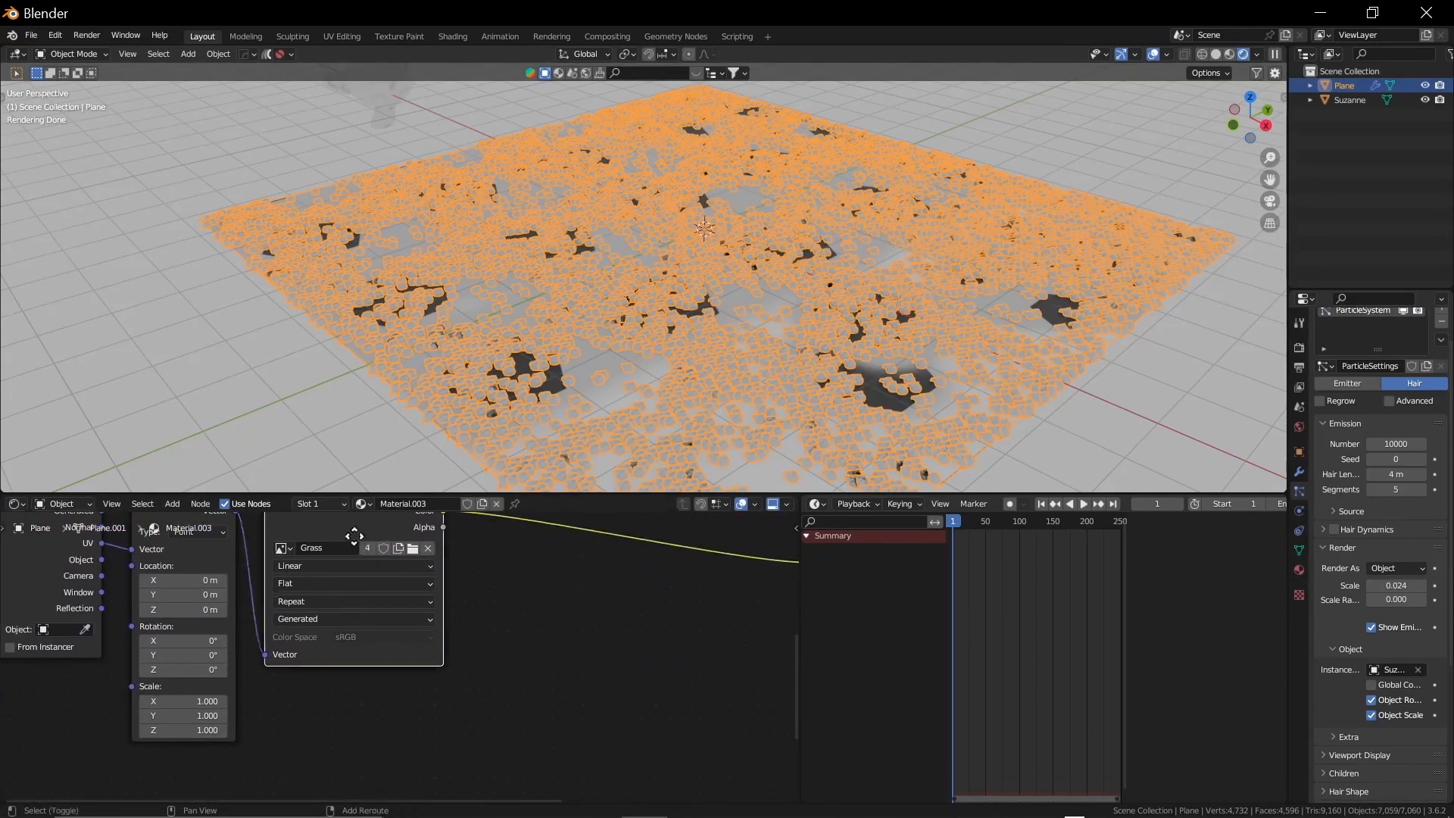
{"action": "left_click", "coordinate": [360, 782]}
{"action": "scroll", "coordinate": [361, 738], "scroll_direction": "down", "scroll_amount": 3}
{"action": "scroll", "coordinate": [402, 712], "scroll_direction": "down", "scroll_amount": 2}
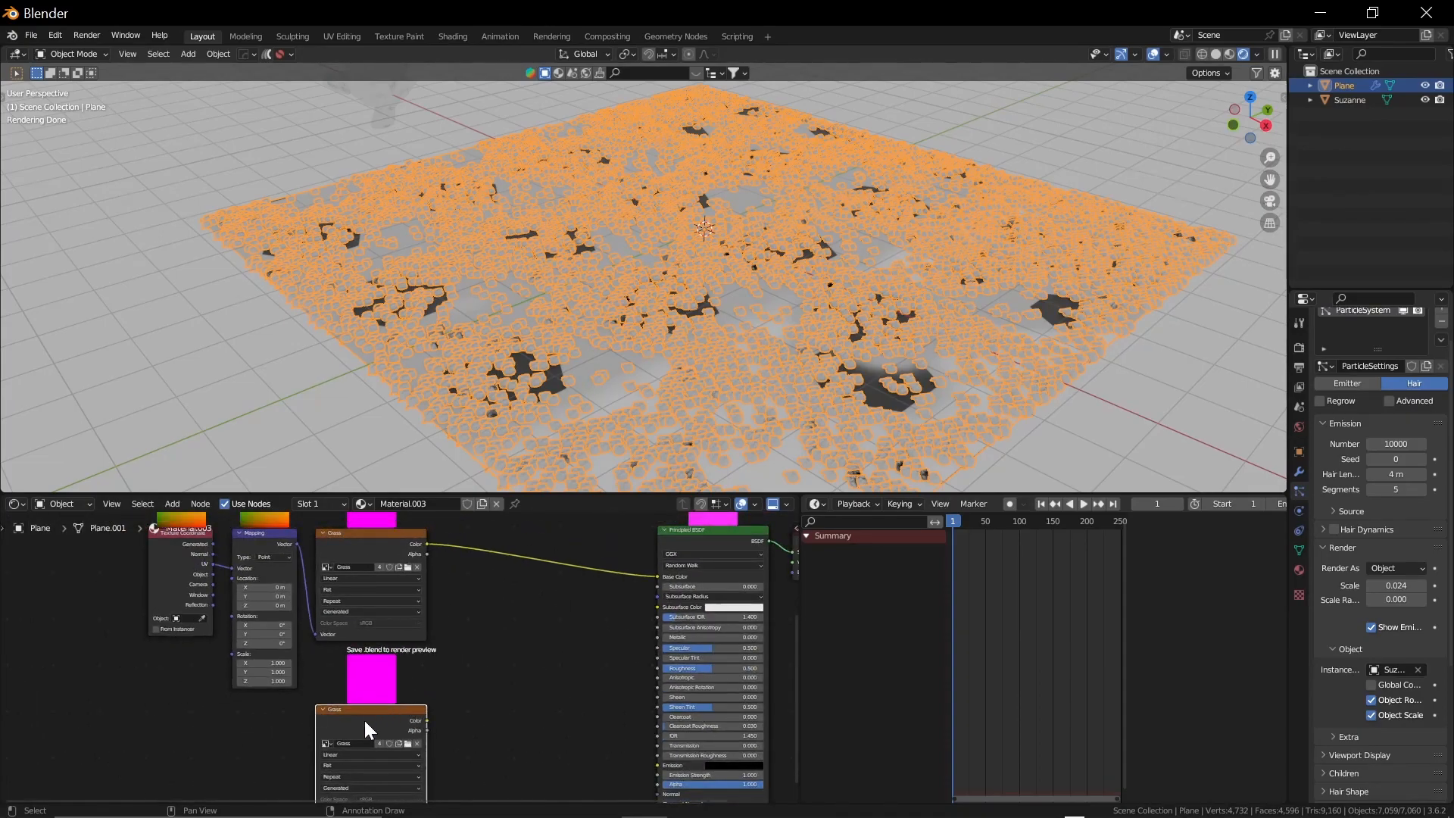
Step: Mix the original and lower Grass nodes into the Base Color and connect the upper copy's Color to the Mix Factor
{"action": "right_click_drag", "start_coordinate": [364, 718], "coordinate": [348, 553], "text": "ctrl+shift"}
{"action": "left_click", "coordinate": [466, 642]}
{"action": "left_click_drag", "start_coordinate": [471, 643], "coordinate": [501, 579]}
{"action": "mouse_move", "coordinate": [460, 584]}
{"action": "middle_mouse_down"}
{"action": "mouse_move", "coordinate": [429, 680]}
{"action": "mouse_move", "coordinate": [430, 742]}
{"action": "mouse_move", "coordinate": [409, 740]}
{"action": "middle_mouse_up"}
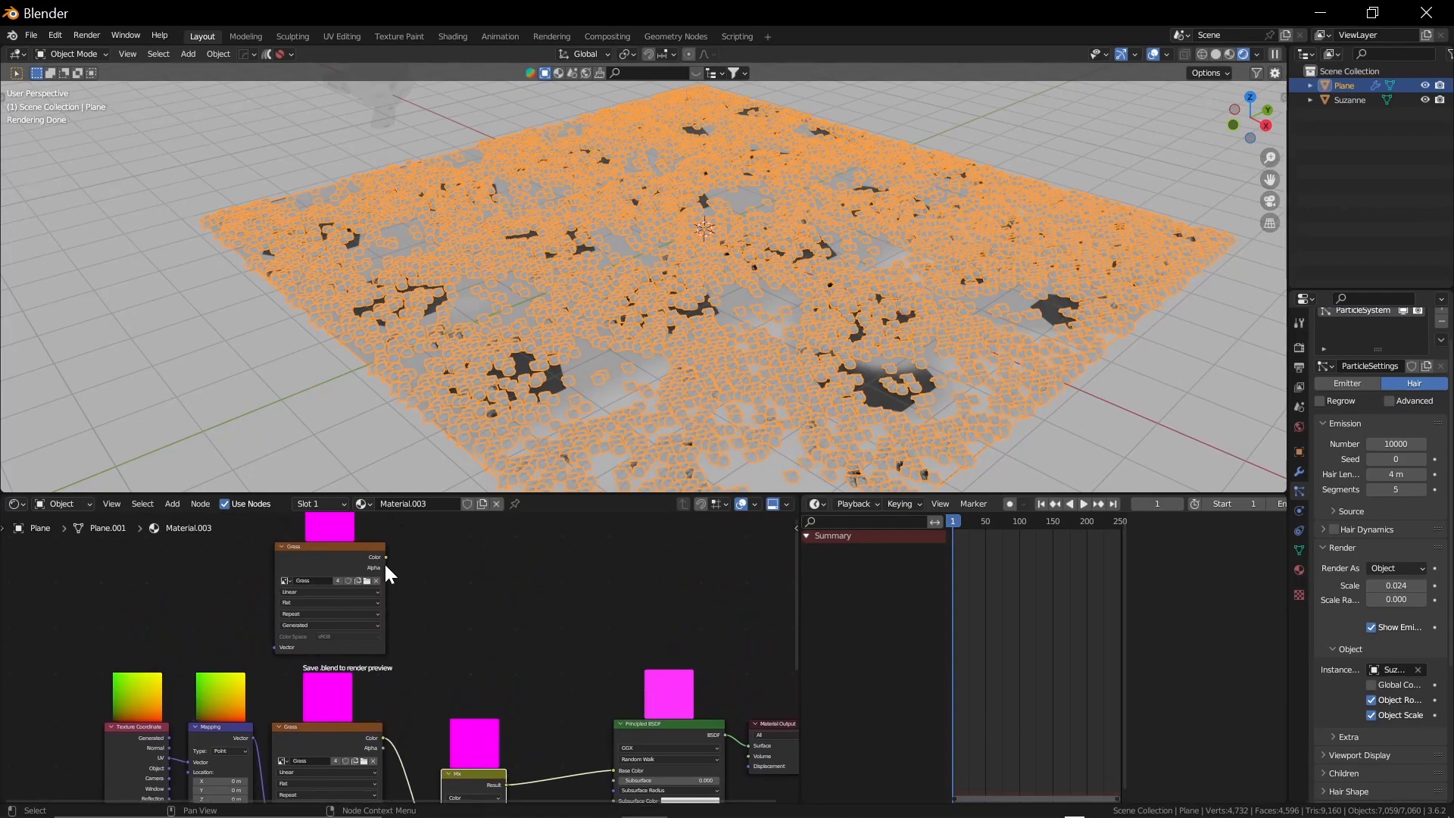
{"action": "left_click_drag", "start_coordinate": [385, 557], "coordinate": [442, 704]}
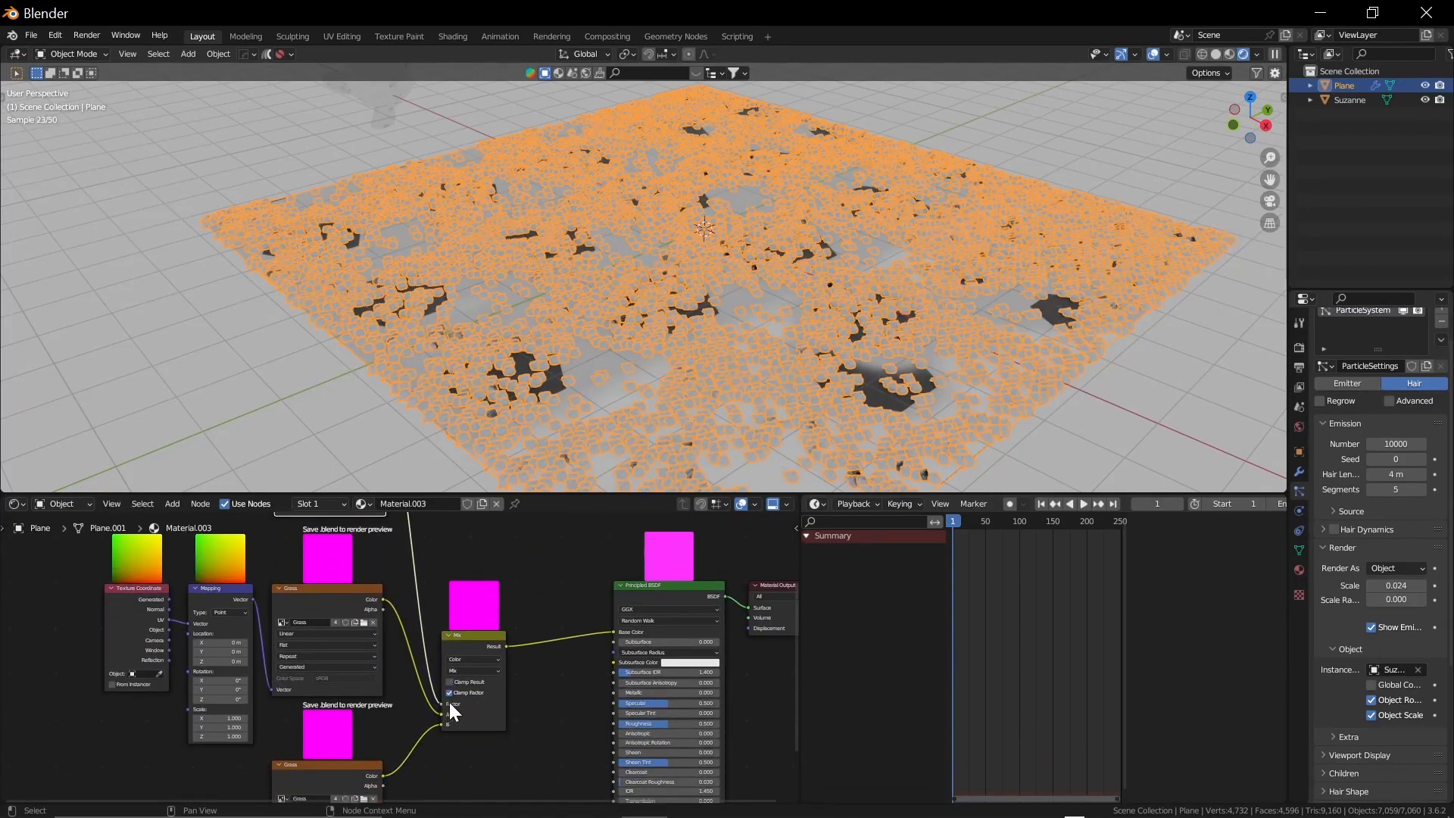
Step: Replace the images in the two mixed texture nodes with rocky_trail_diff_1k.jpg for A and aerial_rocks_04_diff_1k.jpg for B
{"action": "scroll", "coordinate": [409, 682], "scroll_direction": "up", "scroll_amount": 2}
{"action": "scroll", "coordinate": [322, 633], "scroll_direction": "up", "scroll_amount": 3}
{"action": "middle_click_drag", "start_coordinate": [325, 580], "coordinate": [355, 708]}
{"action": "left_click", "coordinate": [395, 711]}
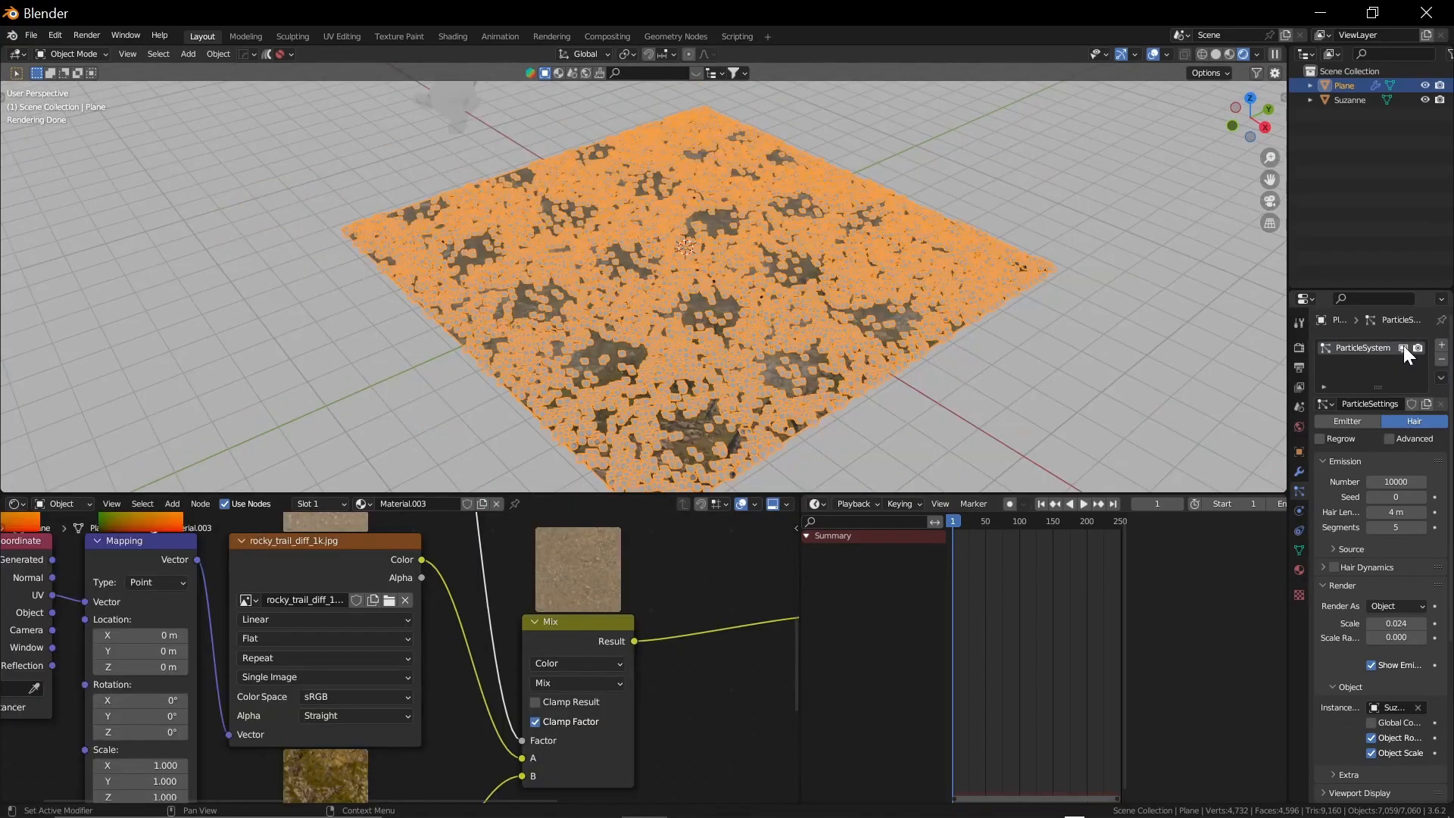
Step: Hide the particle system in the viewport and examine how the two rock textures blend across the plane
{"action": "left_click", "coordinate": [1403, 346]}
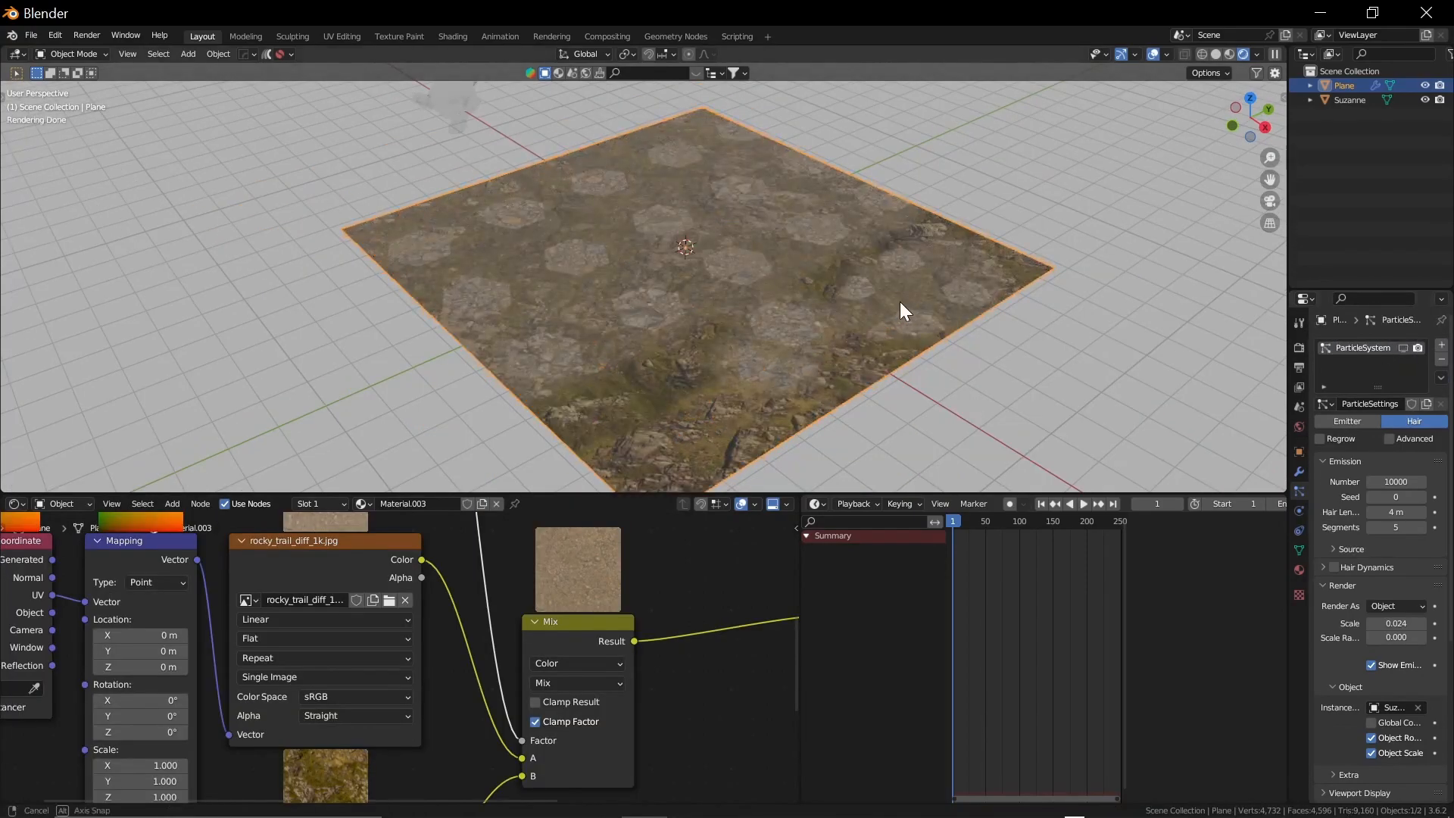
{"action": "scroll", "coordinate": [818, 342], "scroll_direction": "up", "scroll_amount": 2}
{"action": "scroll", "coordinate": [682, 341], "scroll_direction": "up", "scroll_amount": 3}
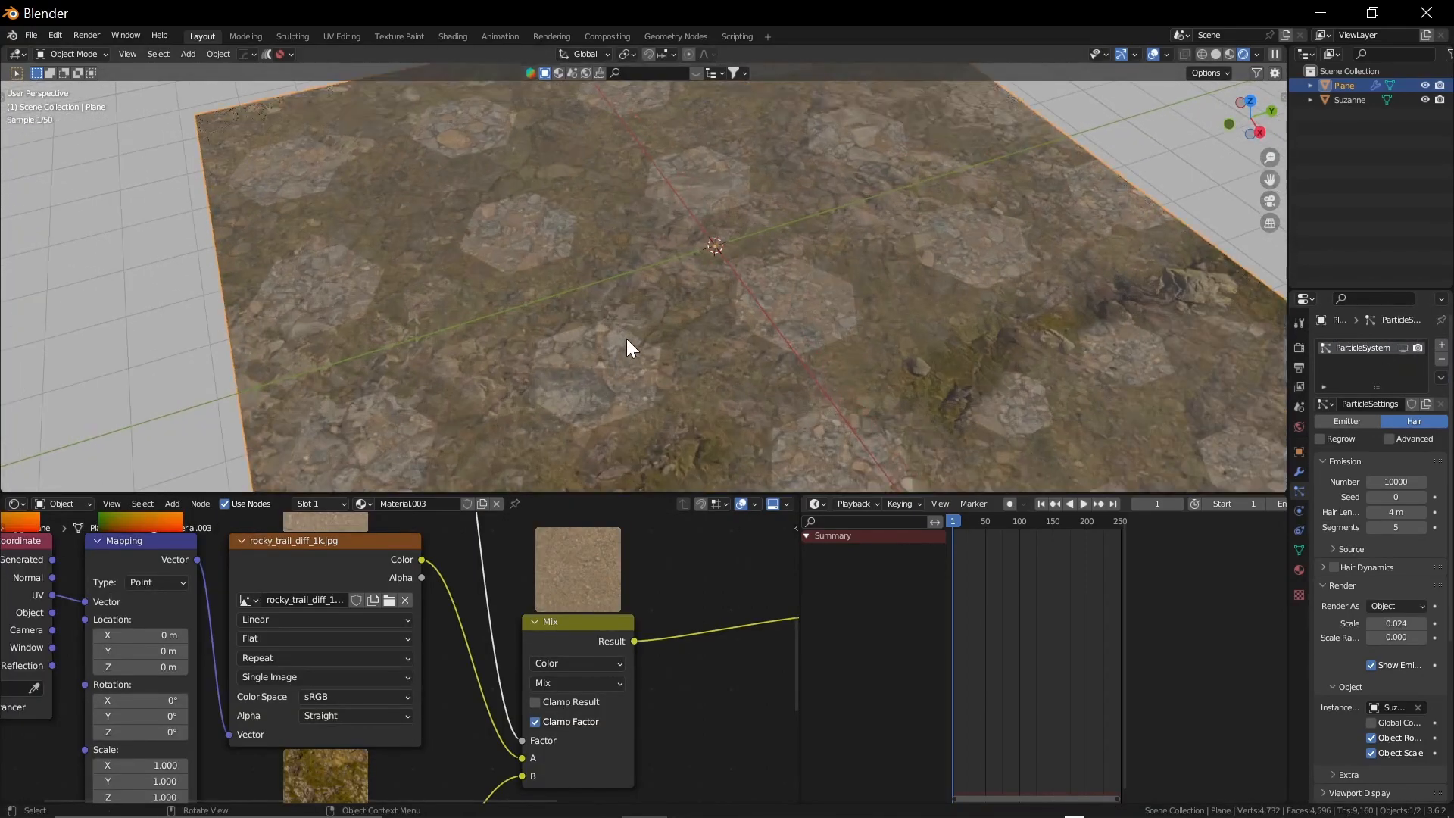
{"action": "middle_click_drag", "start_coordinate": [464, 632], "coordinate": [552, 577]}
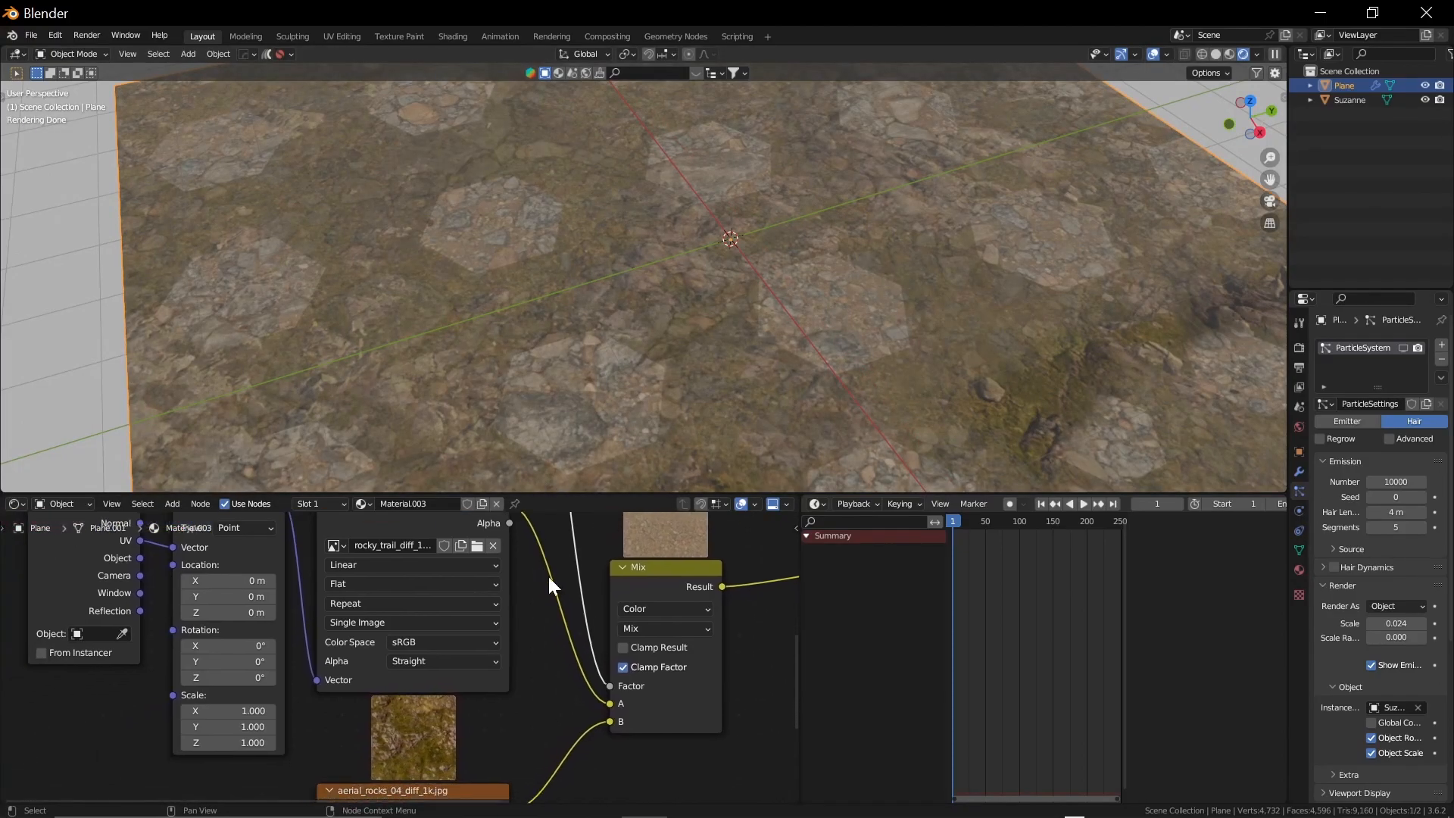
{"action": "scroll", "coordinate": [429, 638], "scroll_direction": "down", "scroll_amount": 5}
{"action": "scroll", "coordinate": [552, 361], "scroll_direction": "down", "scroll_amount": 4}
{"action": "scroll", "coordinate": [553, 366], "scroll_direction": "down", "scroll_amount": 3}
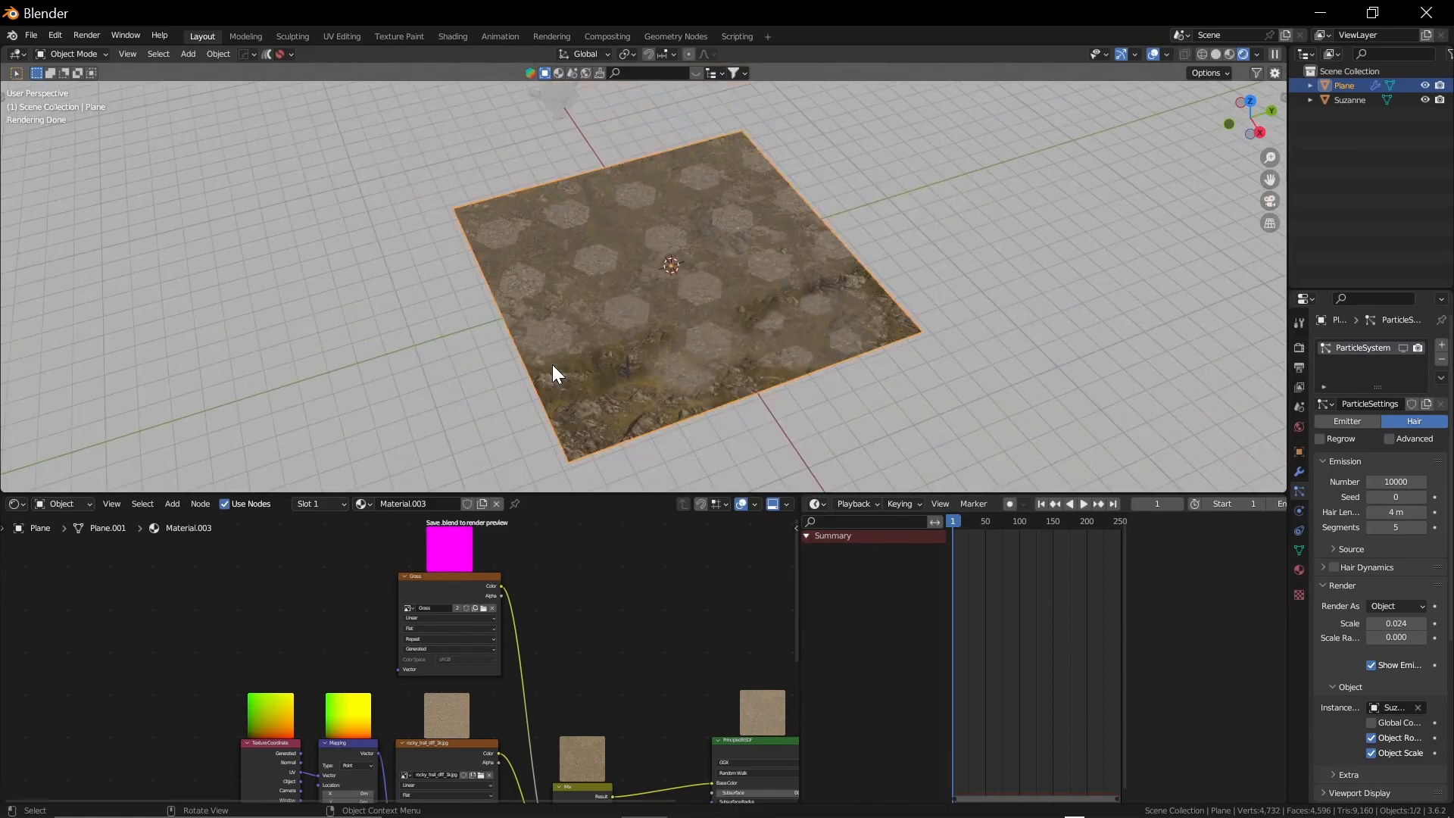
{"action": "scroll", "coordinate": [553, 366], "scroll_direction": "up", "scroll_amount": 3}
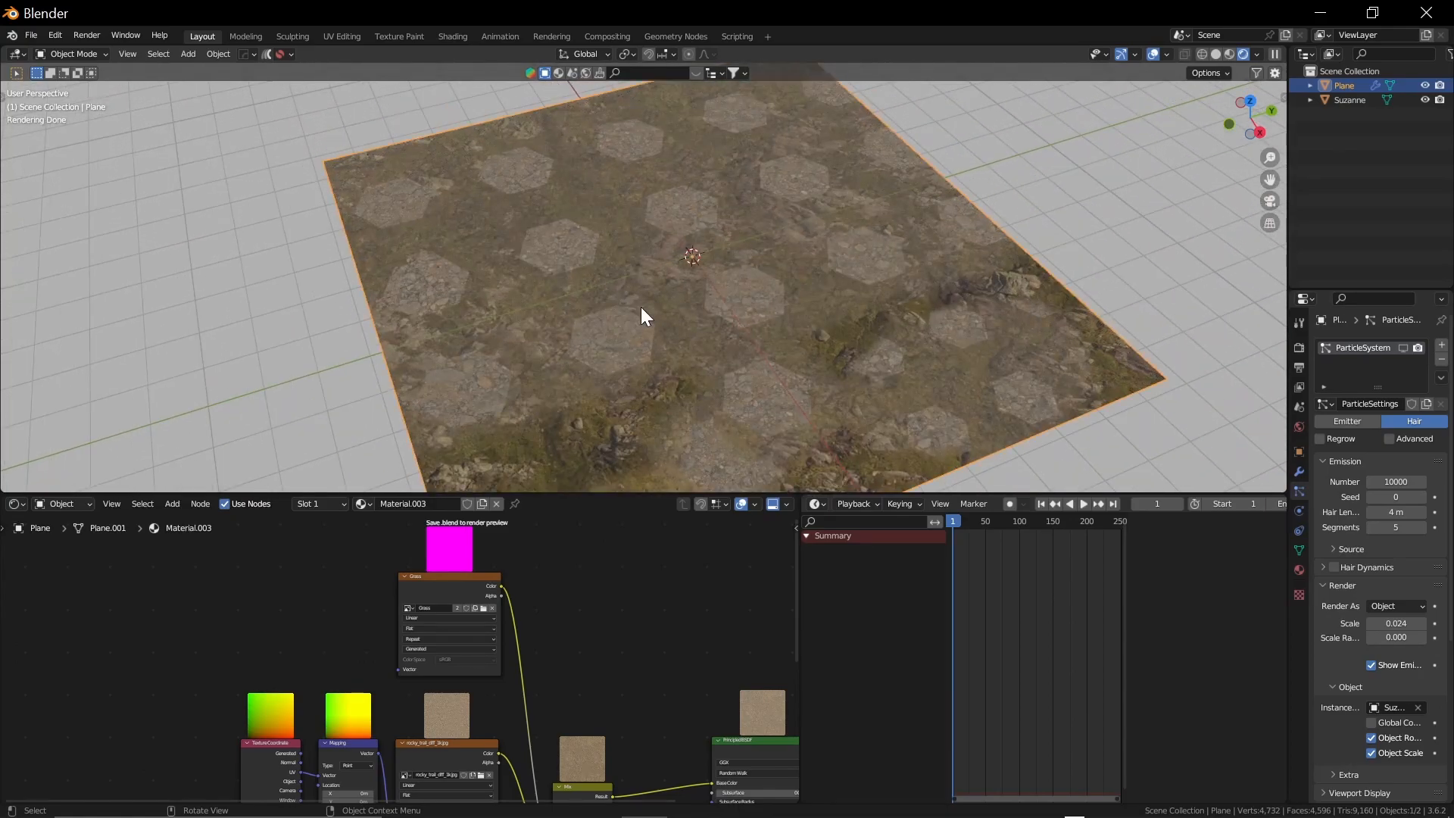
{"action": "middle_click_drag", "start_coordinate": [671, 306], "coordinate": [803, 326]}
{"action": "scroll", "coordinate": [734, 638], "scroll_direction": "up", "scroll_amount": 3}
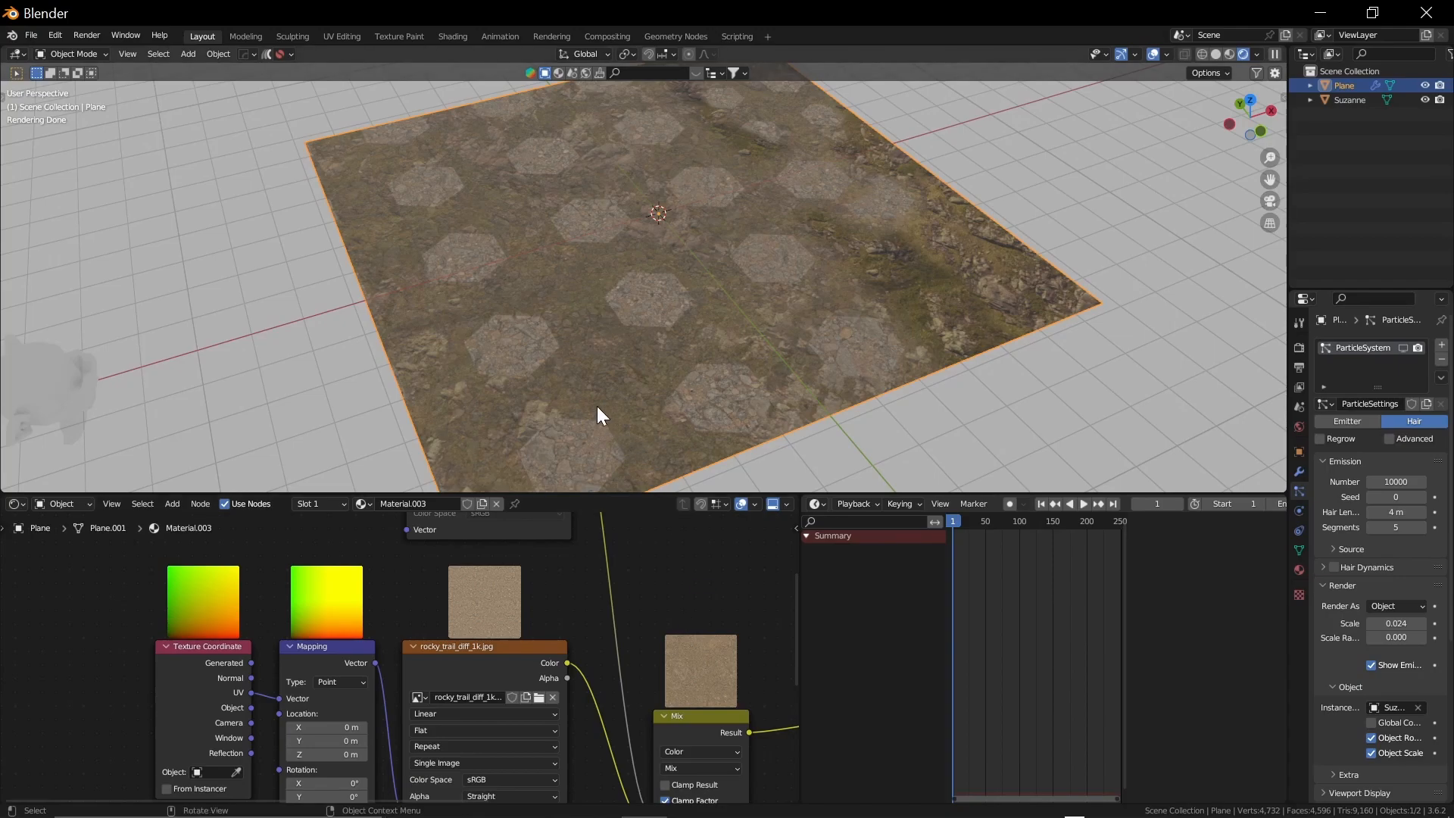
{"action": "scroll", "coordinate": [610, 397], "scroll_direction": "up", "scroll_amount": 3}
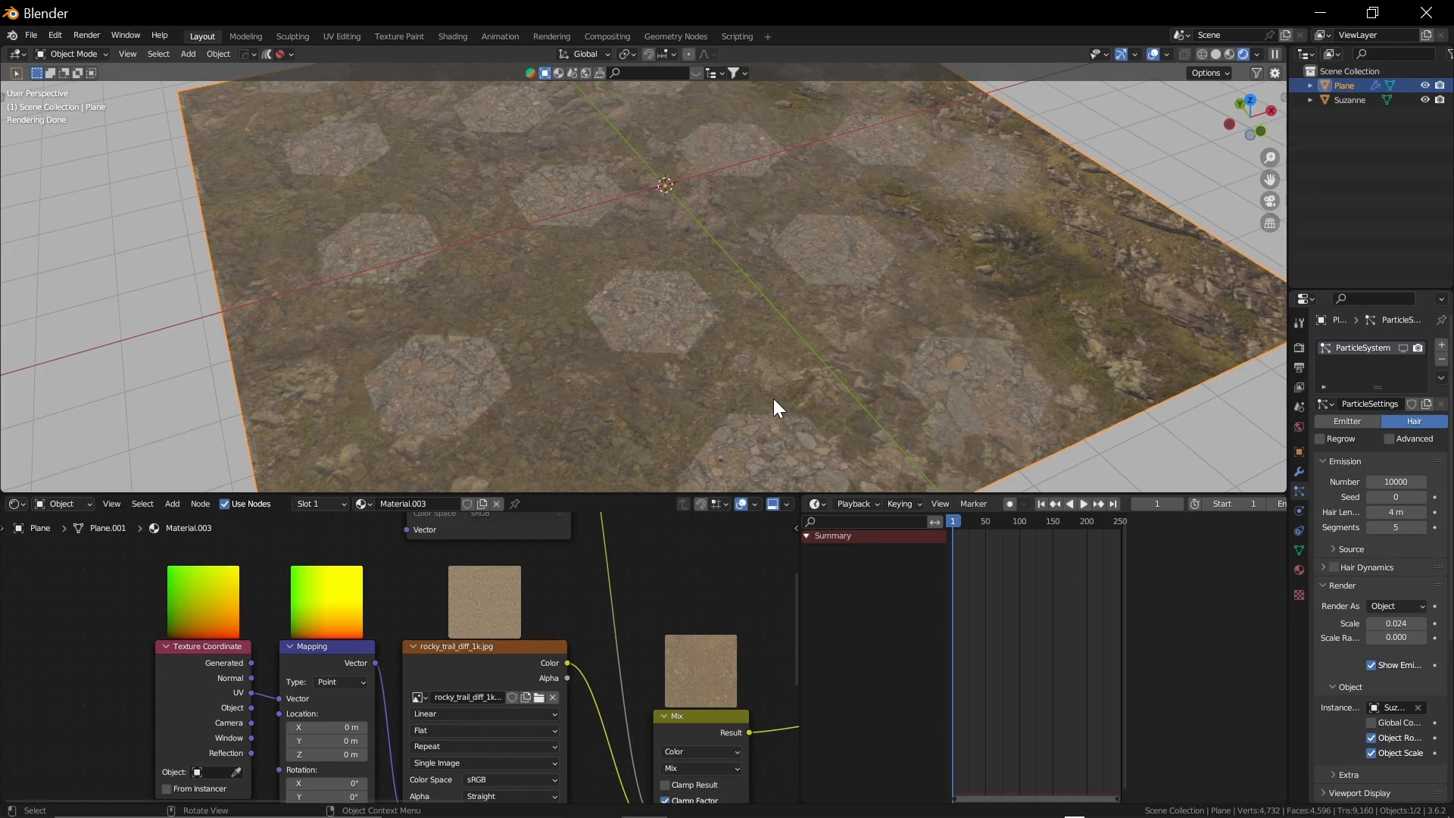
{"action": "middle_click_drag", "start_coordinate": [869, 415], "coordinate": [873, 352], "text": "shift"}
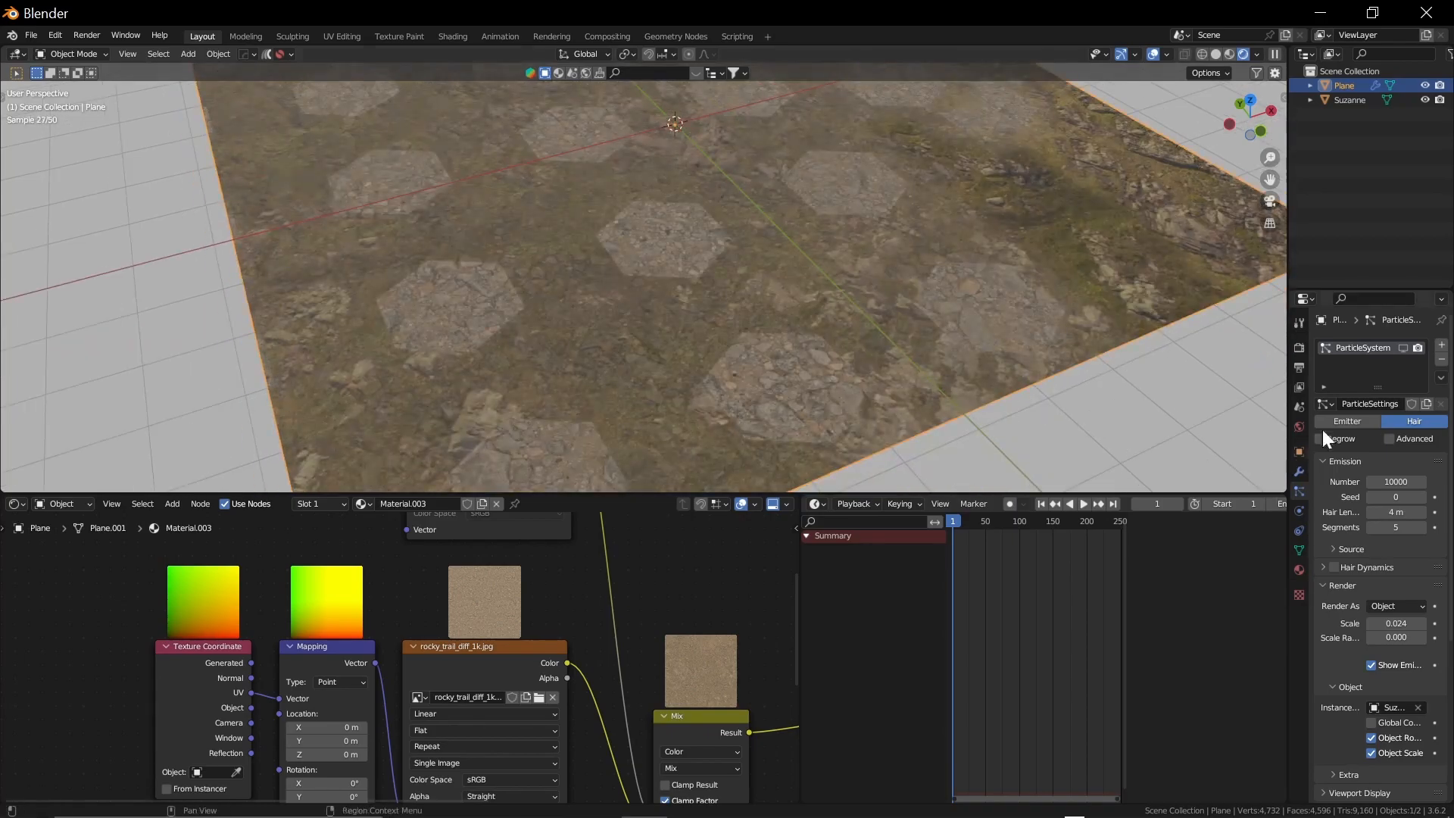
Step: Show the particle system in the viewport again and examine the scattered monkeys up close
{"action": "left_click", "coordinate": [1404, 349]}
{"action": "middle_click_drag", "start_coordinate": [792, 376], "coordinate": [856, 338]}
{"action": "scroll", "coordinate": [856, 338], "scroll_direction": "down", "scroll_amount": 3}
{"action": "scroll", "coordinate": [862, 334], "scroll_direction": "up", "scroll_amount": 6}
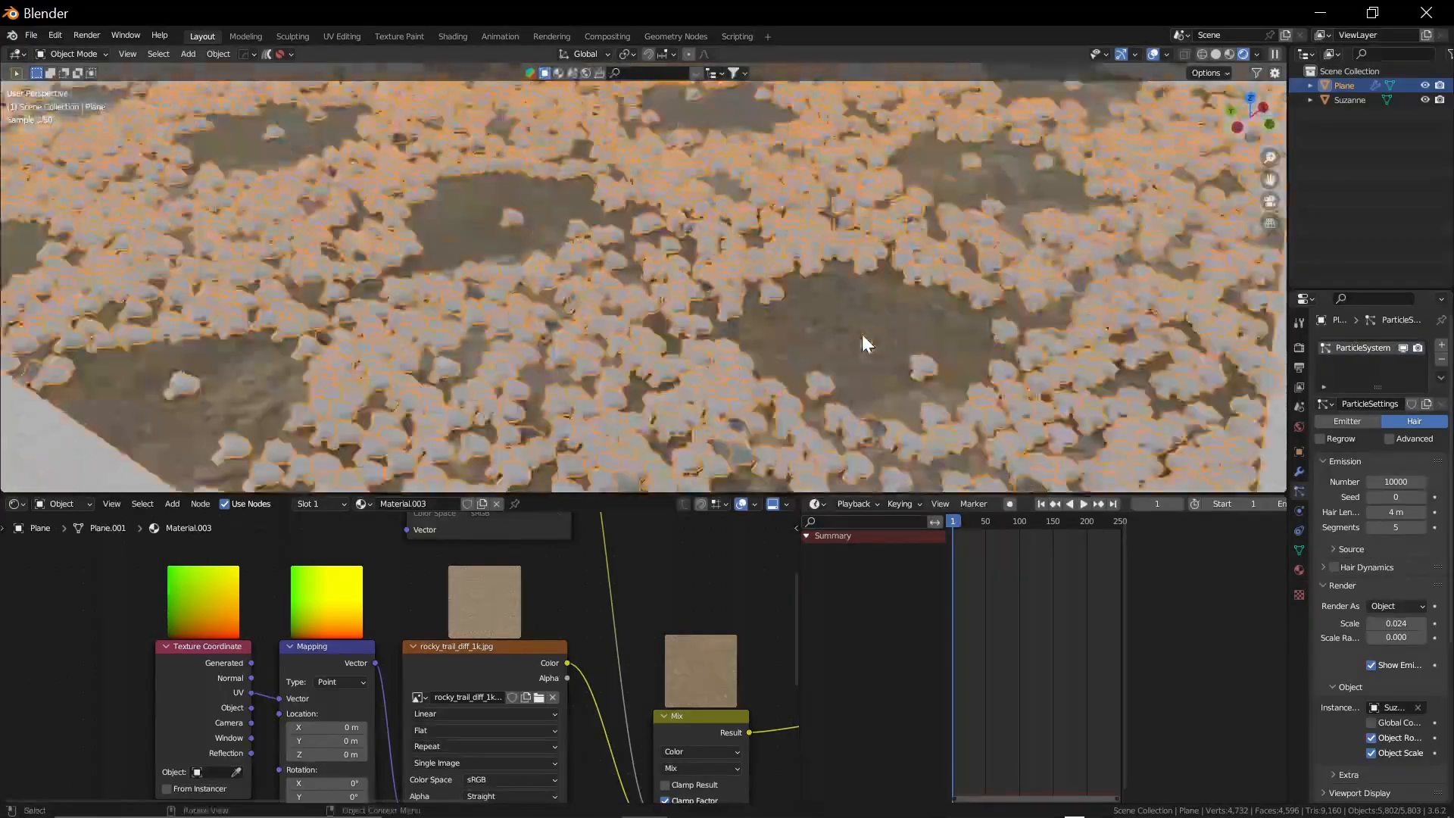
Step: Give the Suzanne object a material with a green base color and check the scattered monkeys
{"action": "left_click", "coordinate": [1300, 570]}
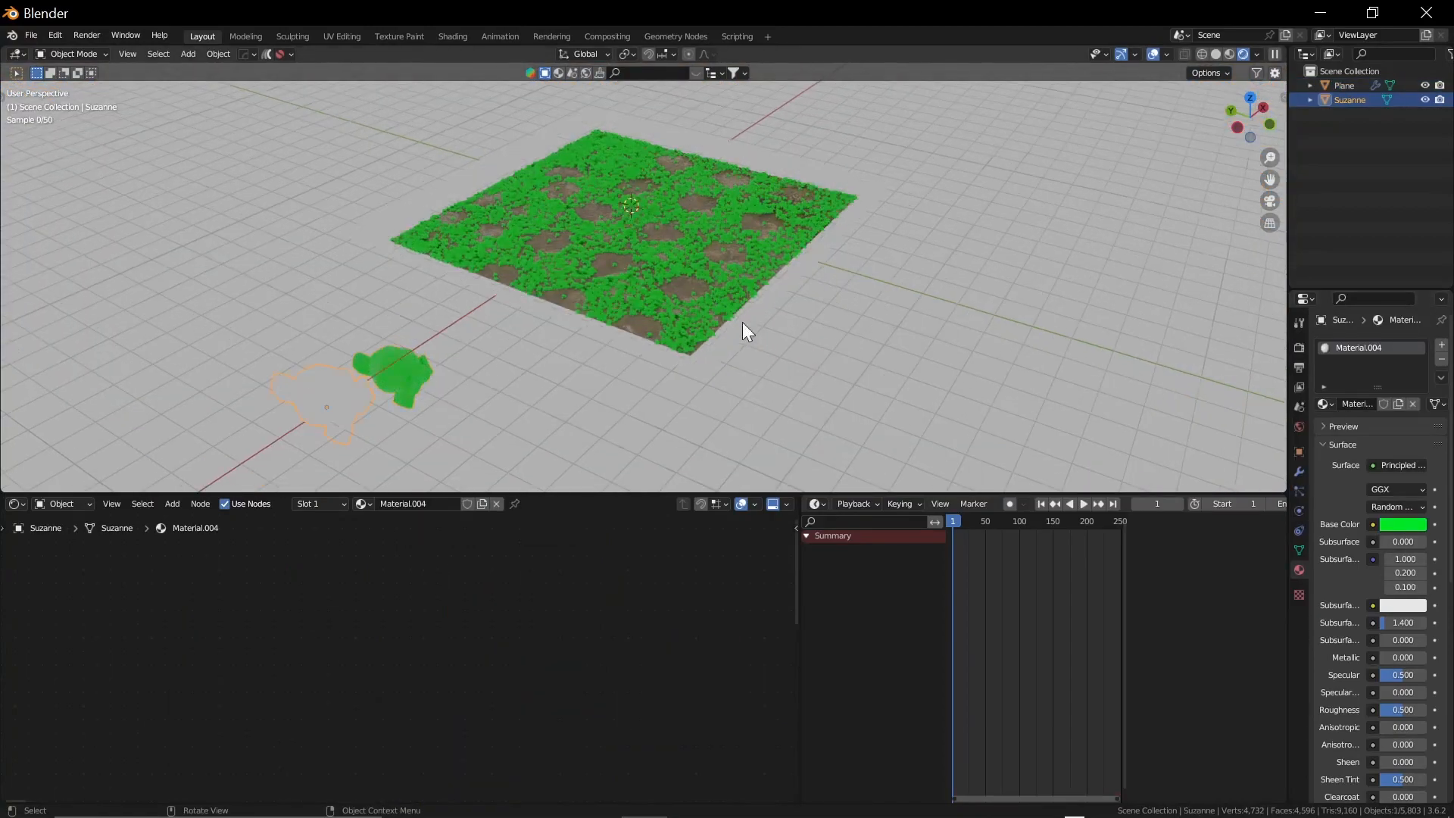
{"action": "scroll", "coordinate": [742, 323], "scroll_direction": "up", "scroll_amount": 7}
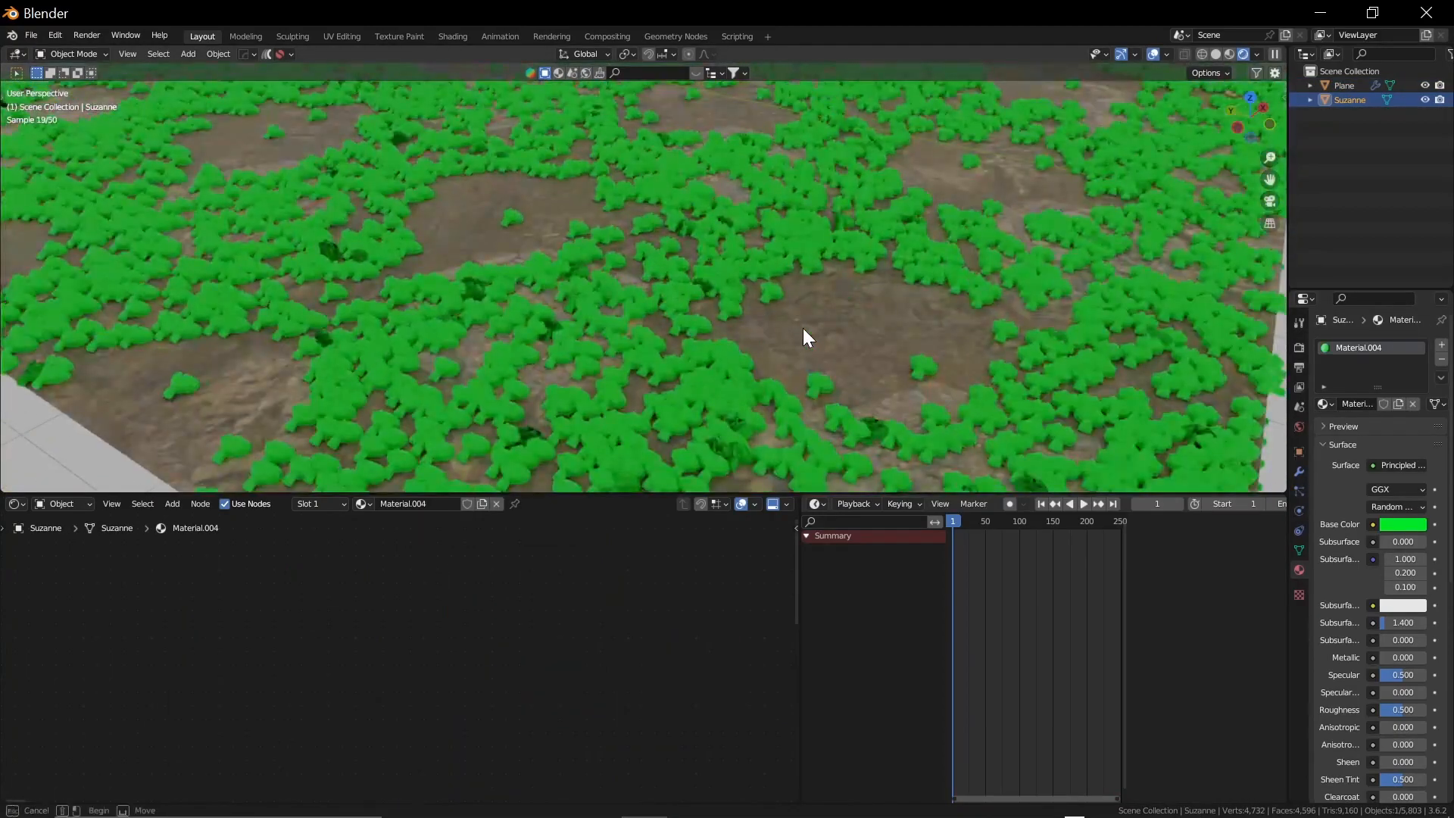
{"action": "scroll", "coordinate": [802, 329], "scroll_direction": "down", "scroll_amount": 4}
{"action": "middle_click_drag", "start_coordinate": [729, 334], "coordinate": [947, 341]}
Step: Select the plane and adjust the number of particles emitted by its particle system
{"action": "left_click", "coordinate": [1297, 492]}
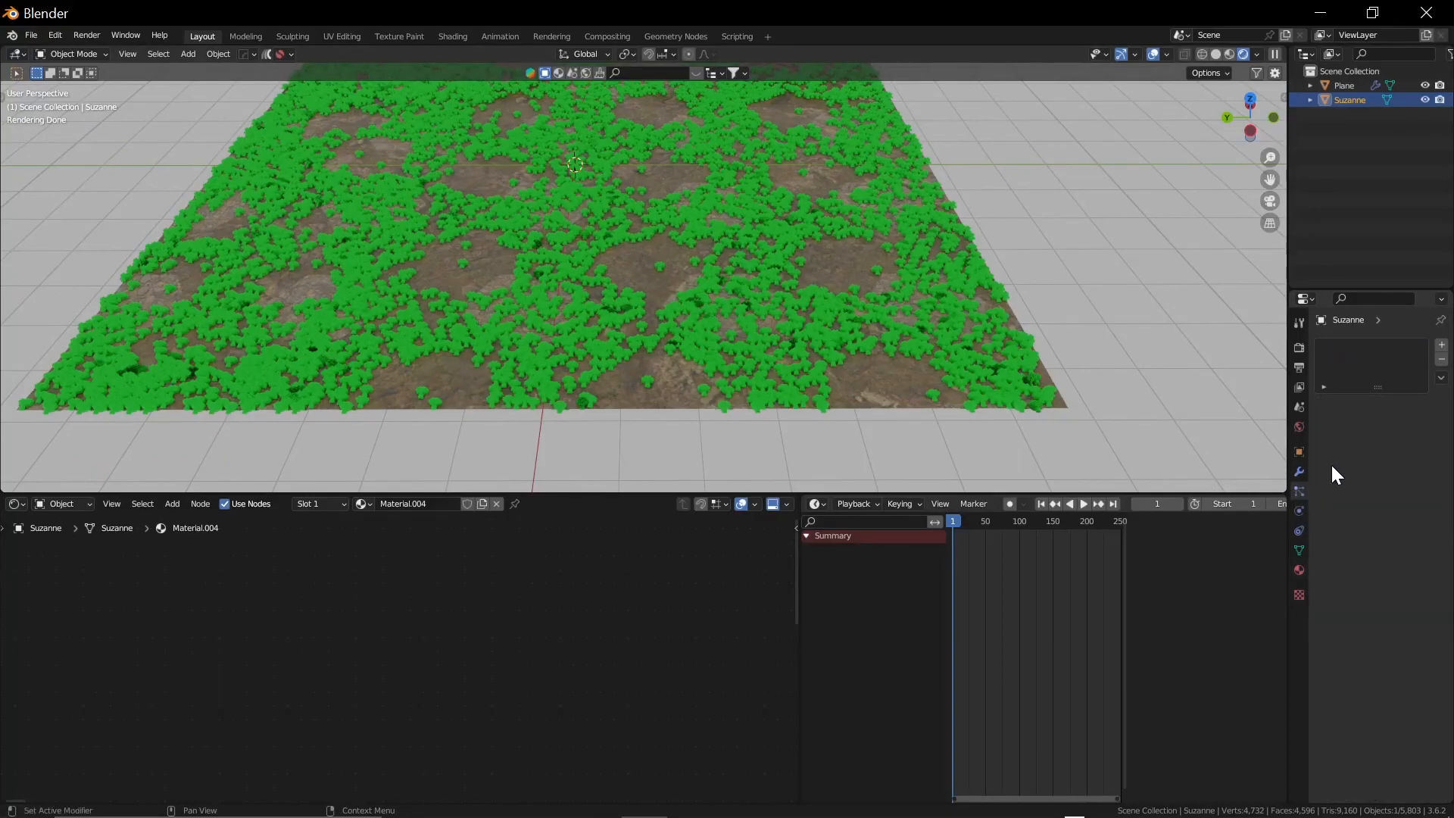
{"action": "left_click", "coordinate": [1011, 319]}
{"action": "mouse_move", "coordinate": [1396, 482]}
{"action": "left_mouse_down"}
{"action": "mouse_move", "coordinate": [1301, 482]}
{"action": "mouse_move", "coordinate": [1404, 482]}
{"action": "left_mouse_up"}
{"action": "scroll", "coordinate": [774, 329], "scroll_direction": "down", "scroll_amount": 2}
{"action": "middle_click_drag", "start_coordinate": [774, 333], "coordinate": [706, 376]}
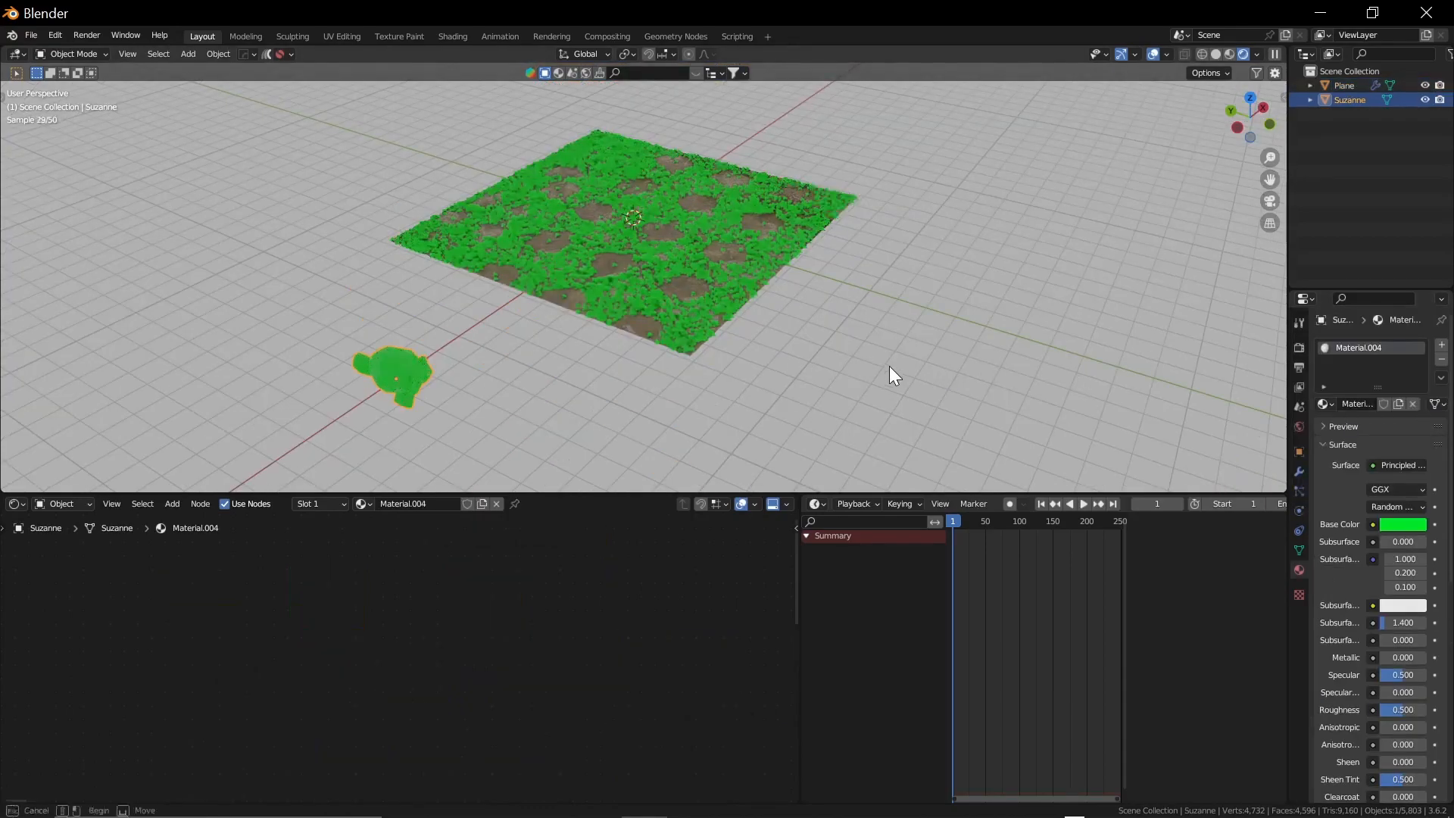
Step: Set Suzanne's base color to green with saturation 1.000 and value 0.800, checking the scattered monkeys up close and from afar
{"action": "scroll", "coordinate": [756, 318], "scroll_direction": "up", "scroll_amount": 8}
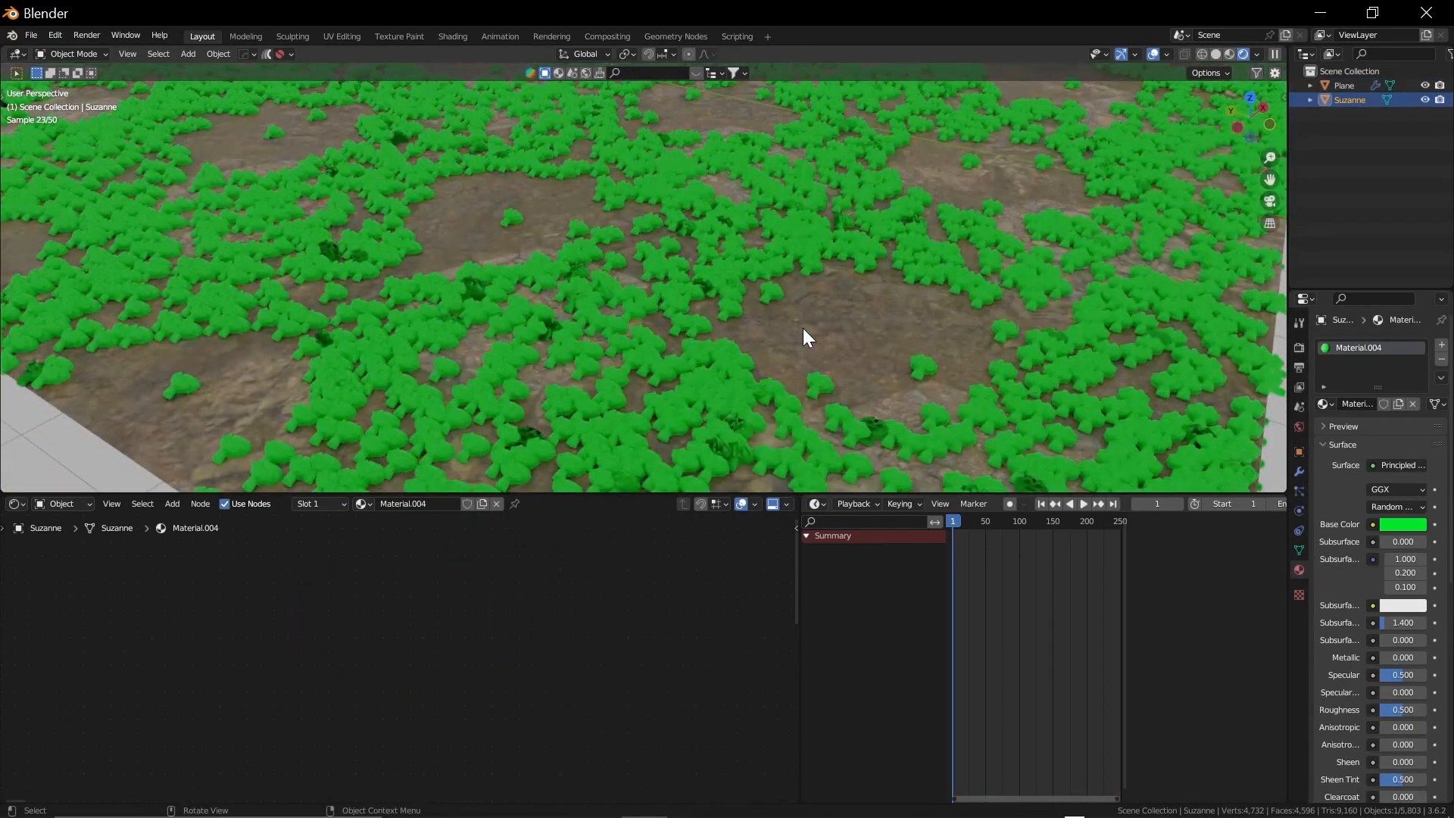
{"action": "scroll", "coordinate": [757, 315], "scroll_direction": "down", "scroll_amount": 8}
{"action": "scroll", "coordinate": [756, 311], "scroll_direction": "down", "scroll_amount": 3}
{"action": "left_click", "coordinate": [1402, 524]}
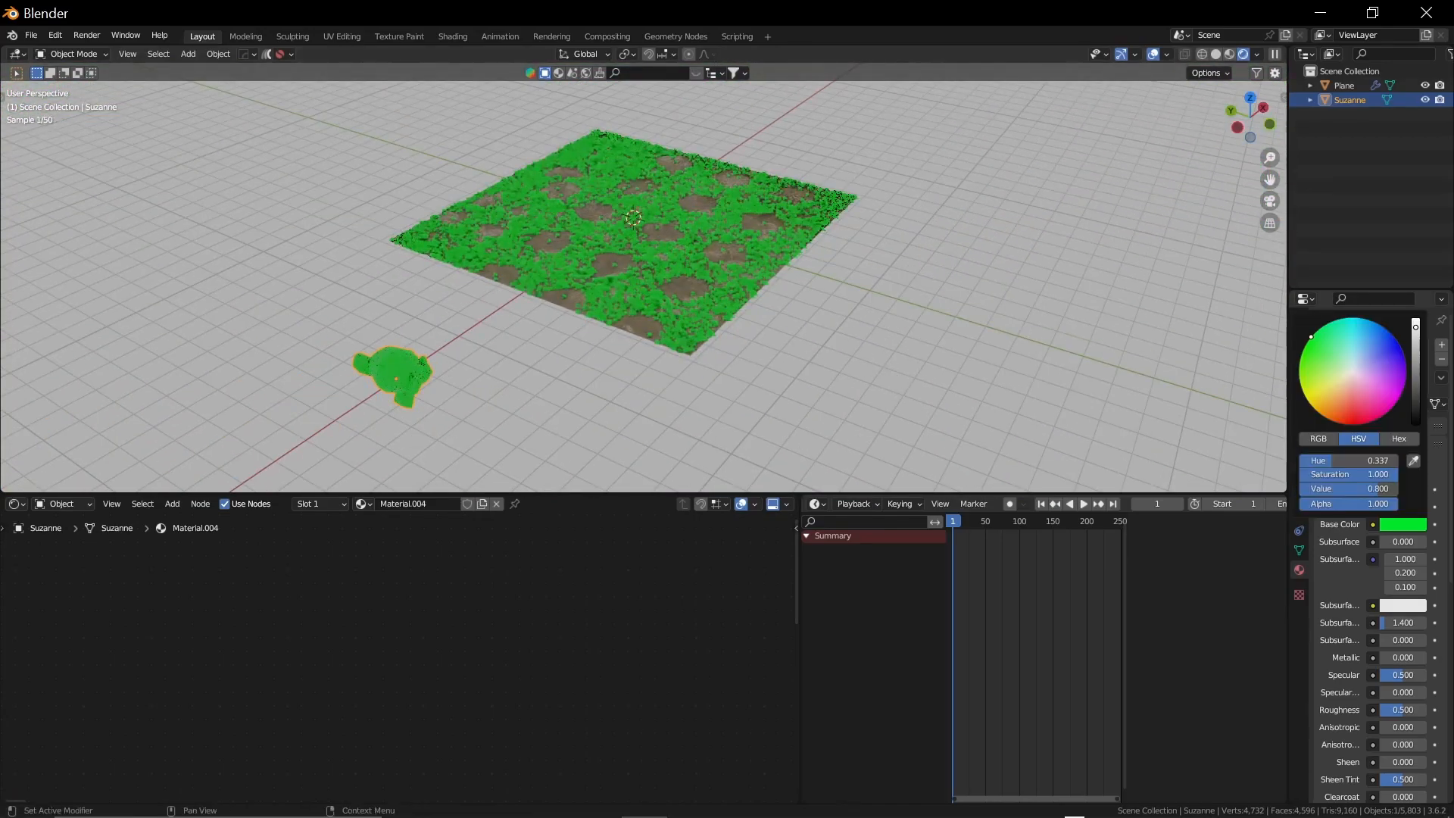
{"action": "scroll", "coordinate": [759, 312], "scroll_direction": "up", "scroll_amount": 4}
{"action": "scroll", "coordinate": [761, 313], "scroll_direction": "up", "scroll_amount": 3}
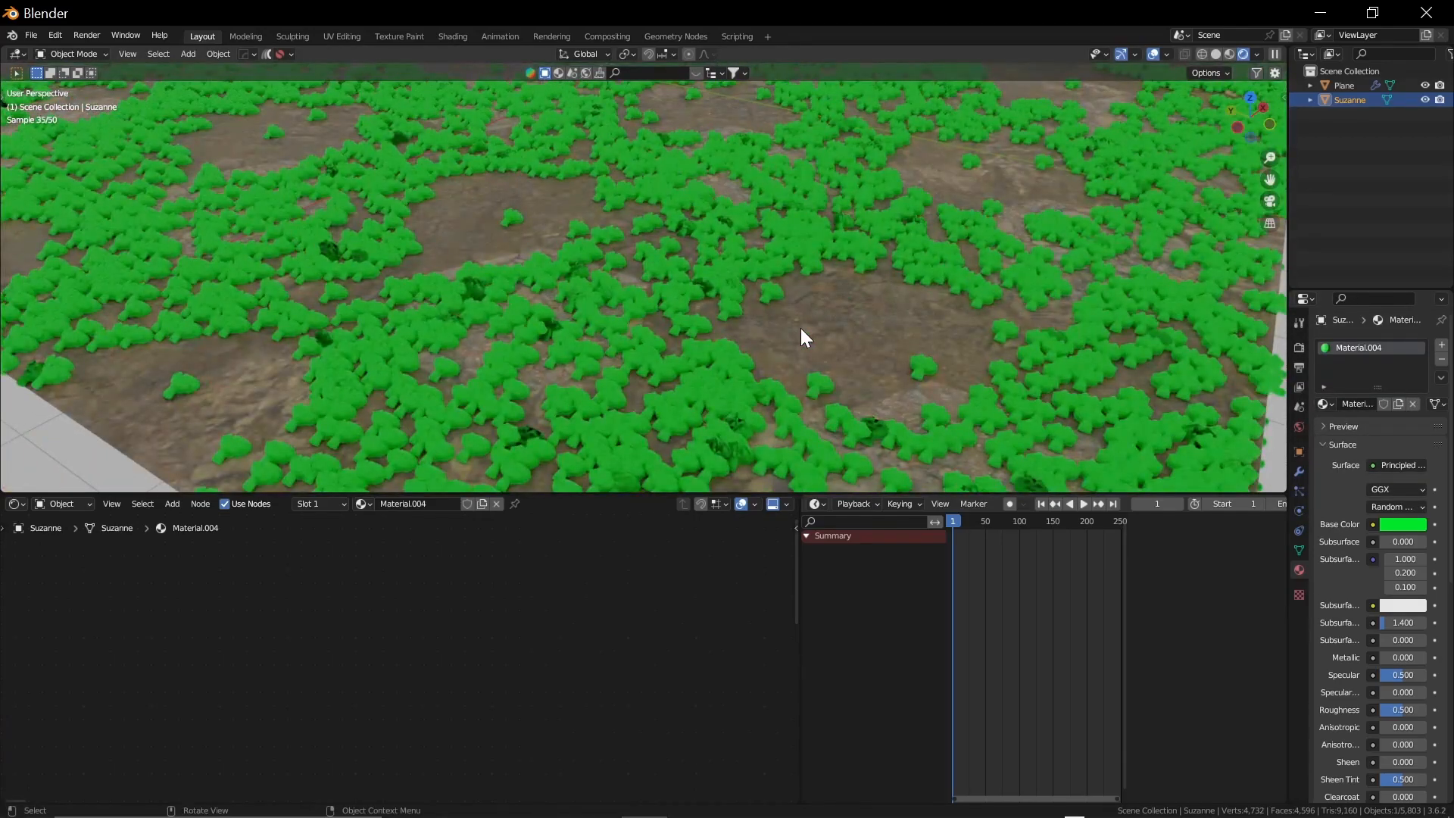
{"action": "scroll", "coordinate": [759, 311], "scroll_direction": "down", "scroll_amount": 9}
{"action": "left_click", "coordinate": [1402, 524]}
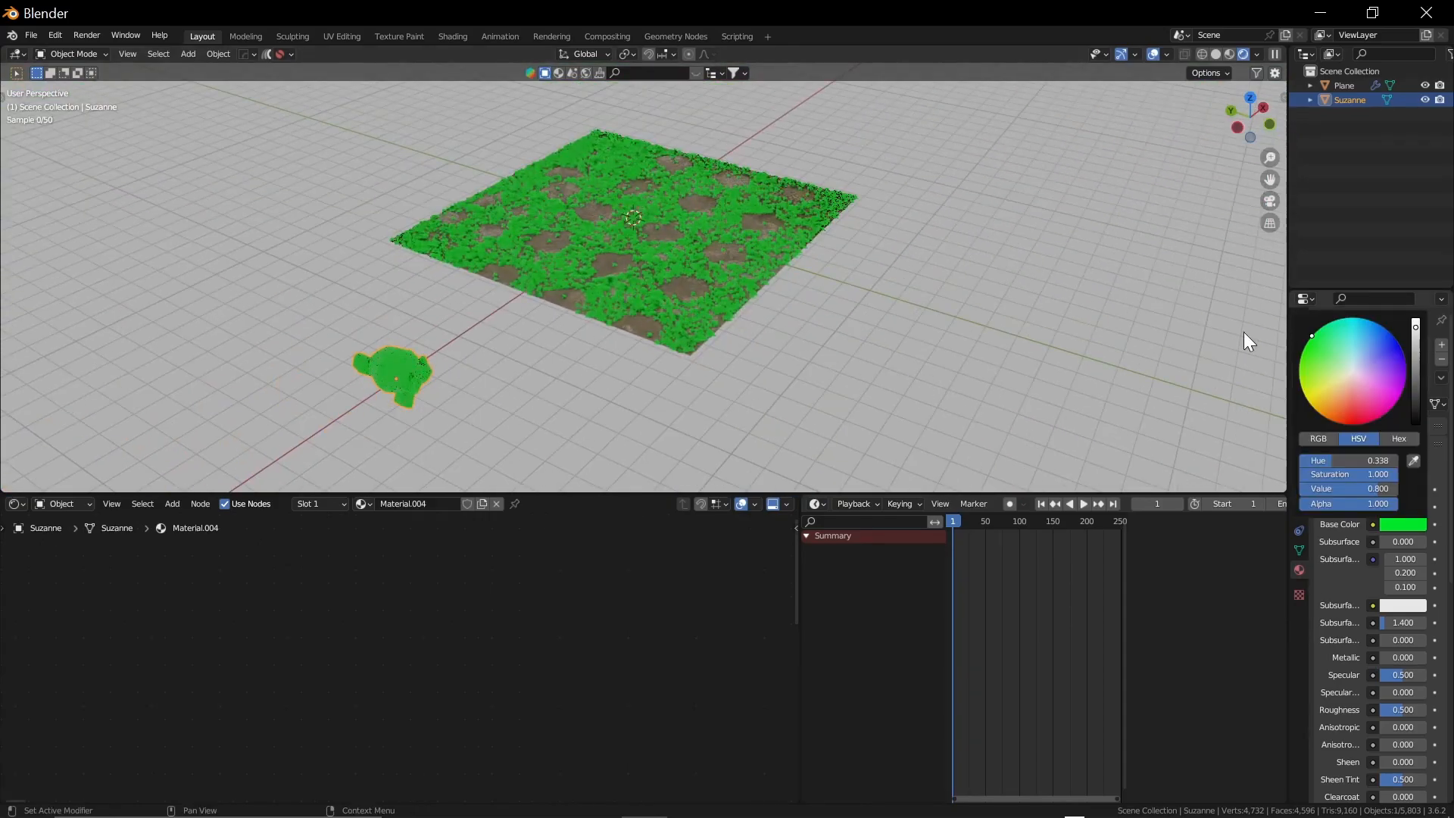
{"action": "scroll", "coordinate": [759, 311], "scroll_direction": "up", "scroll_amount": 5}
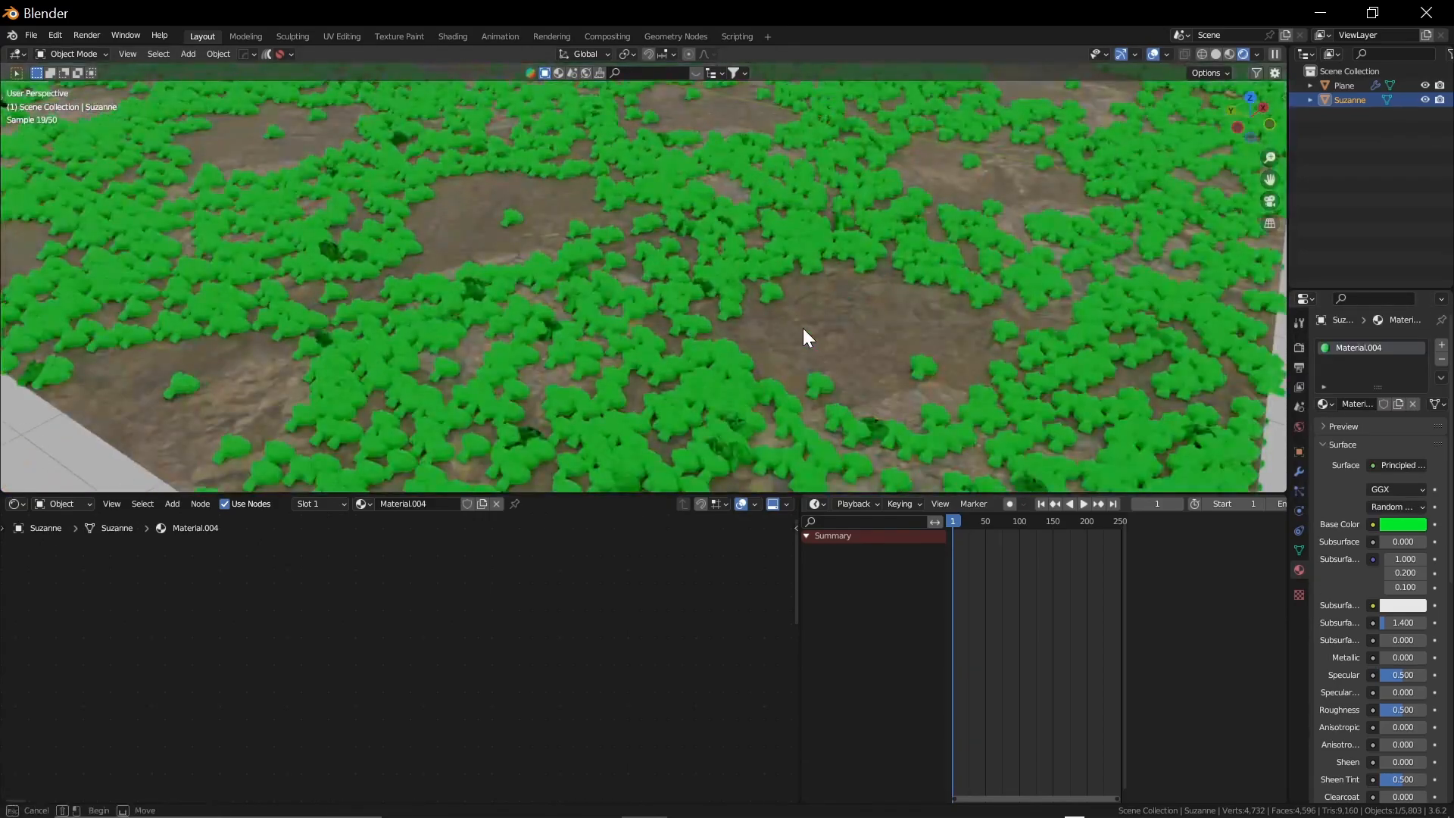
{"action": "scroll", "coordinate": [758, 312], "scroll_direction": "down", "scroll_amount": 8}
{"action": "left_click", "coordinate": [1402, 524]}
{"action": "scroll", "coordinate": [757, 311], "scroll_direction": "up", "scroll_amount": 7}
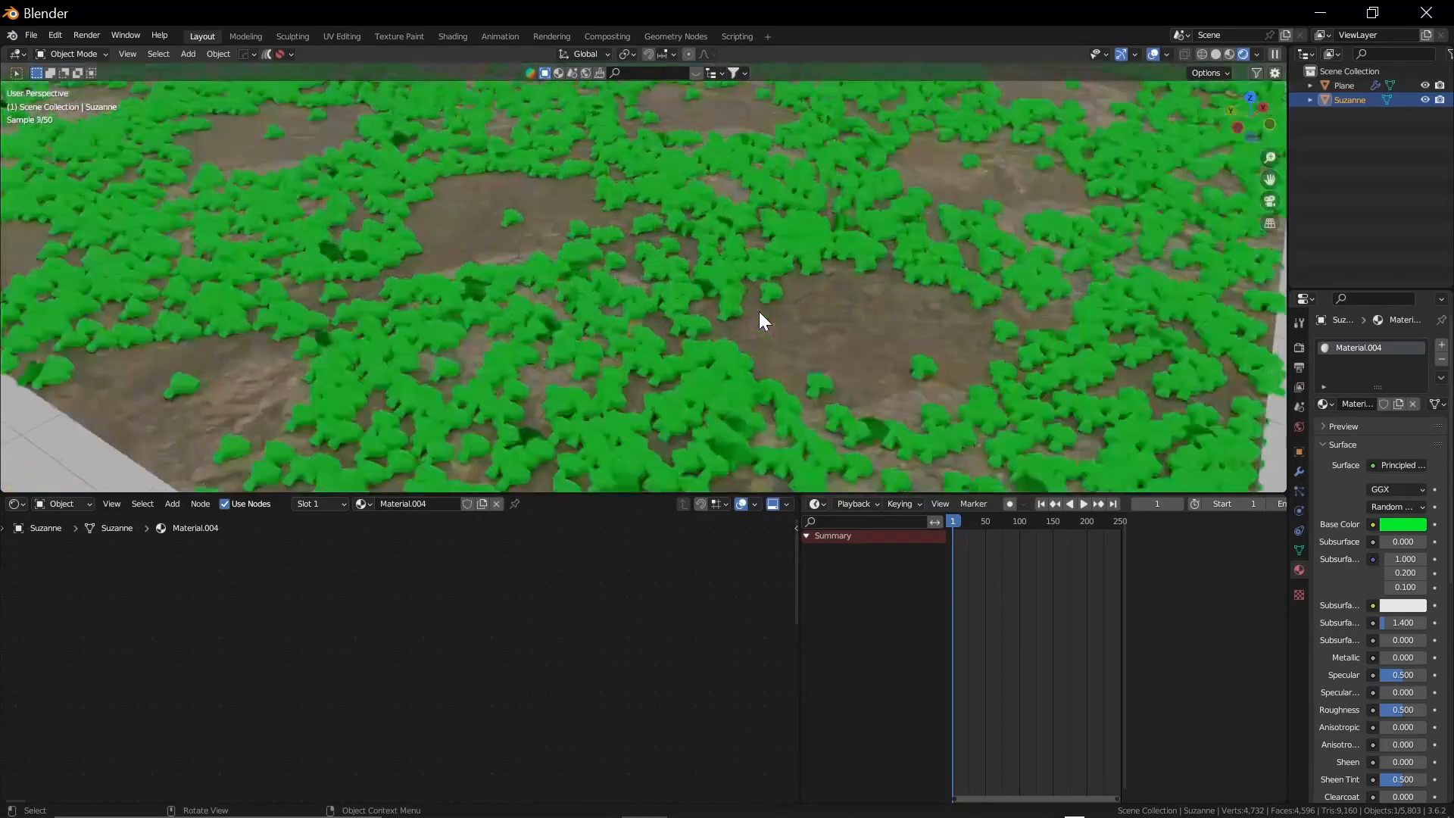
{"action": "scroll", "coordinate": [757, 311], "scroll_direction": "down", "scroll_amount": 8}
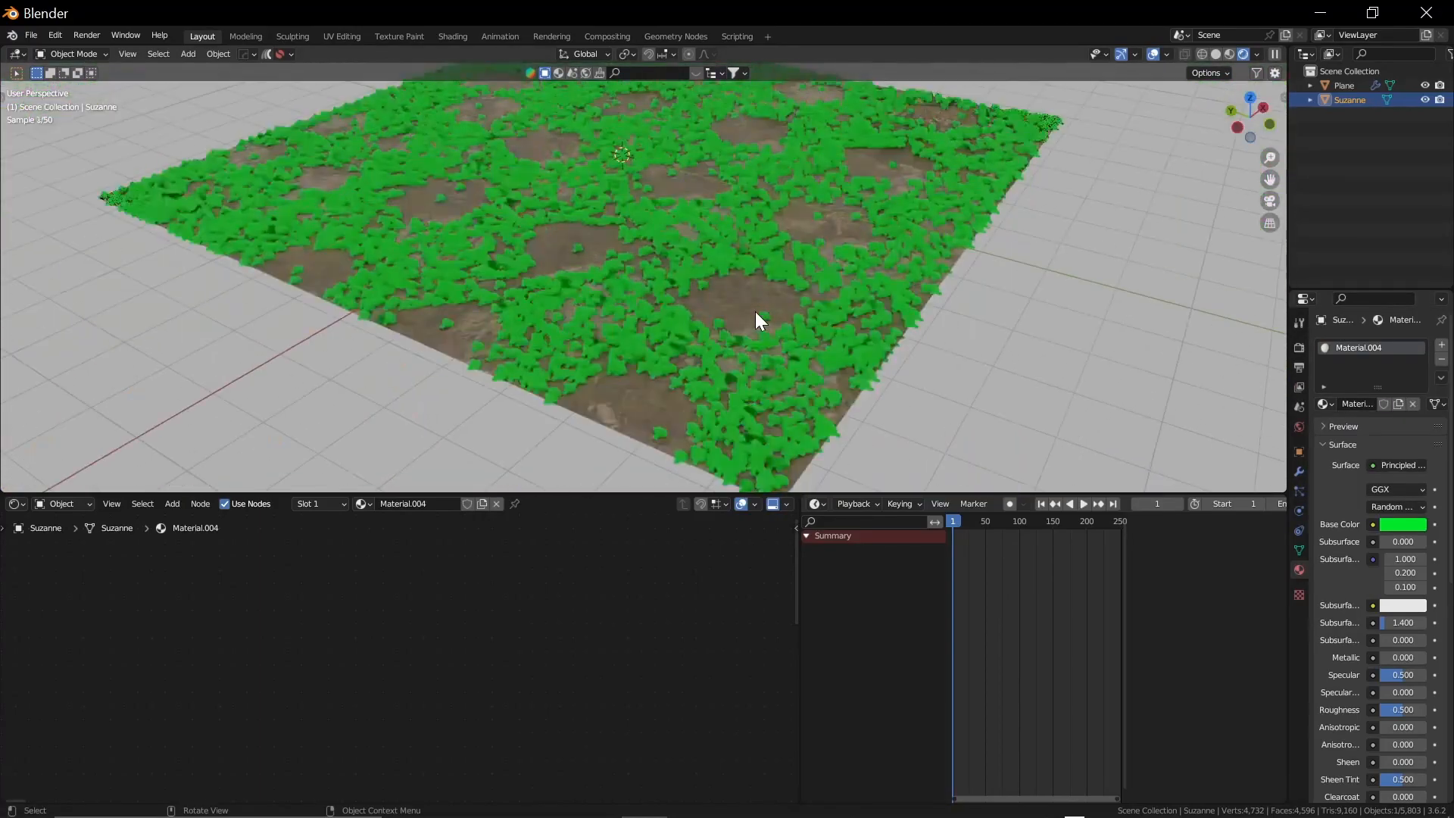
{"action": "left_click", "coordinate": [1402, 524]}
{"action": "scroll", "coordinate": [757, 313], "scroll_direction": "up", "scroll_amount": 7}
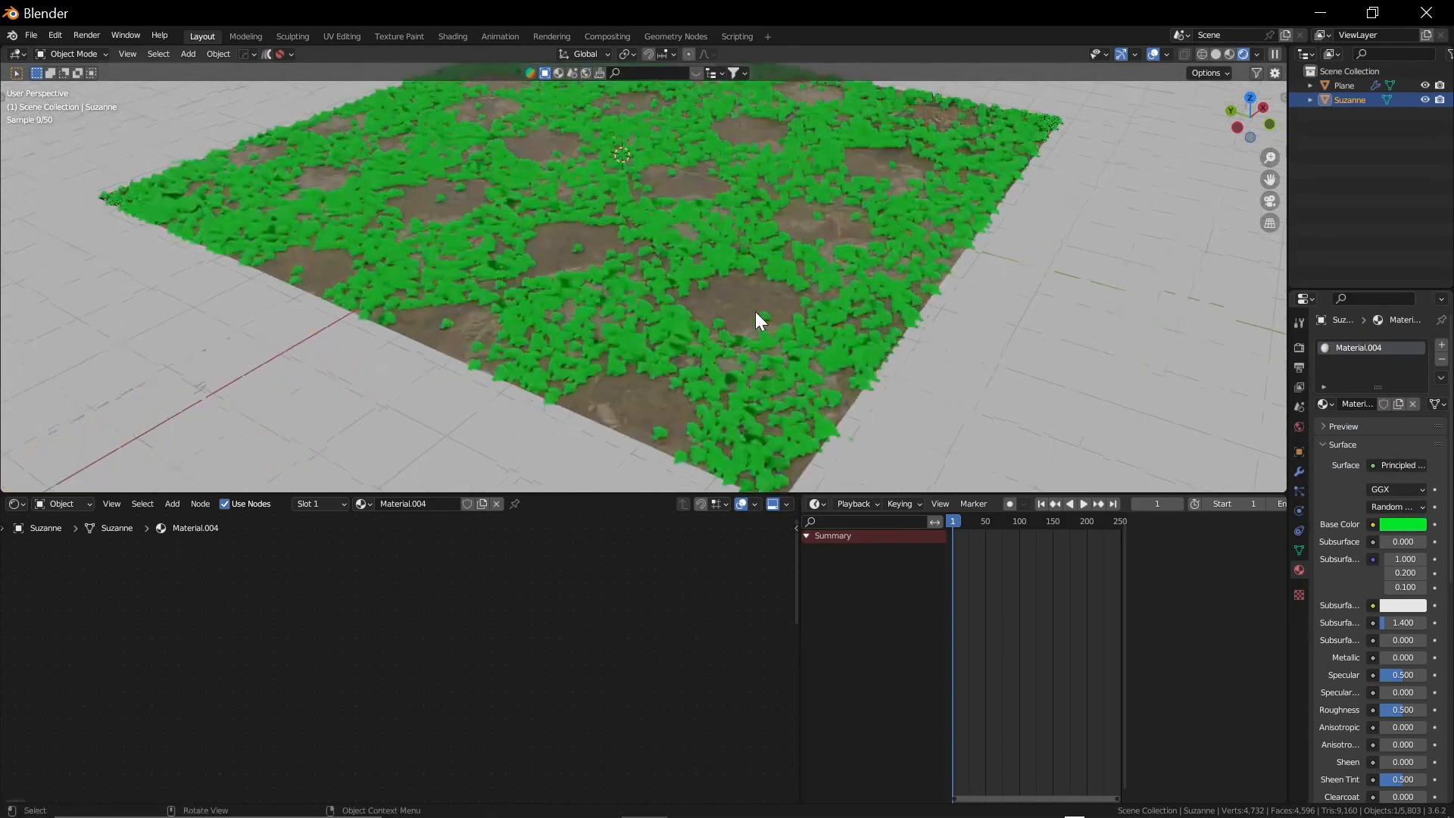